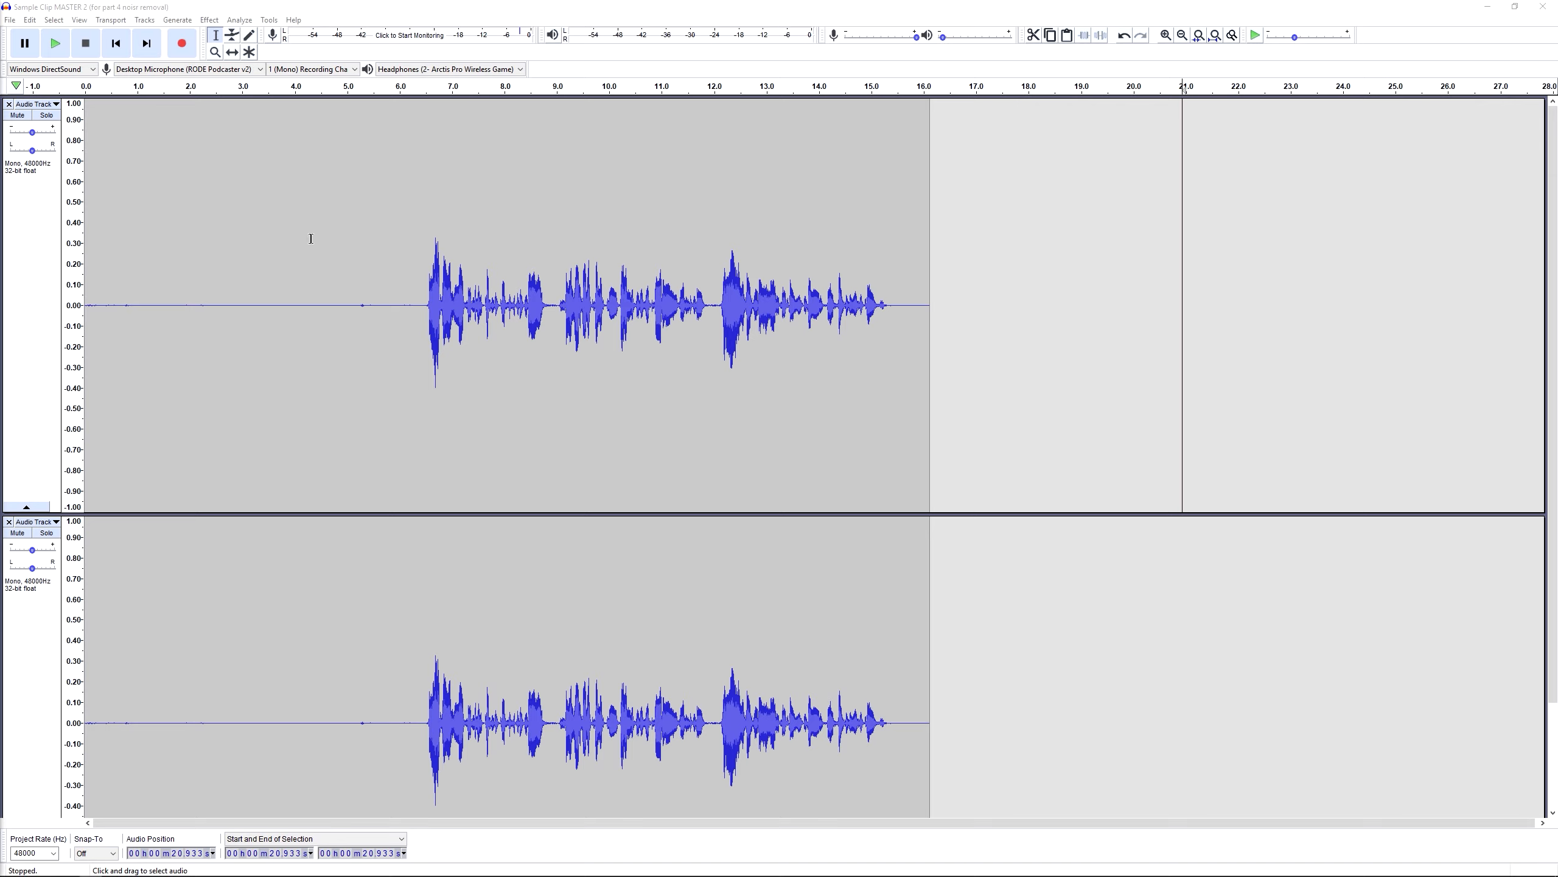
double_click(188, 180)
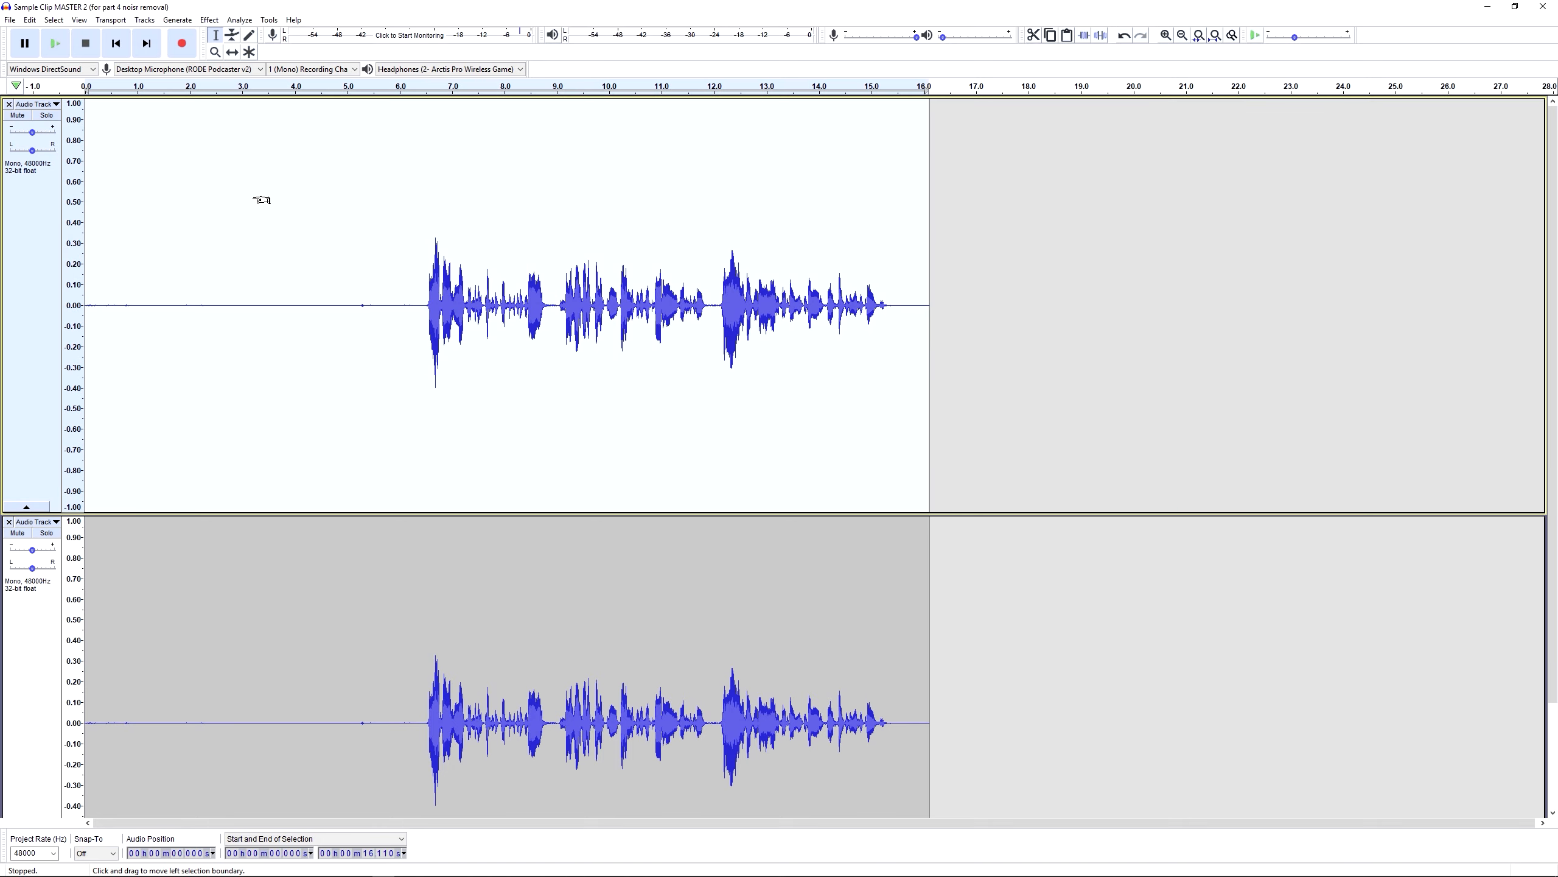
scroll(320, 268, down, 1)
key(Down)
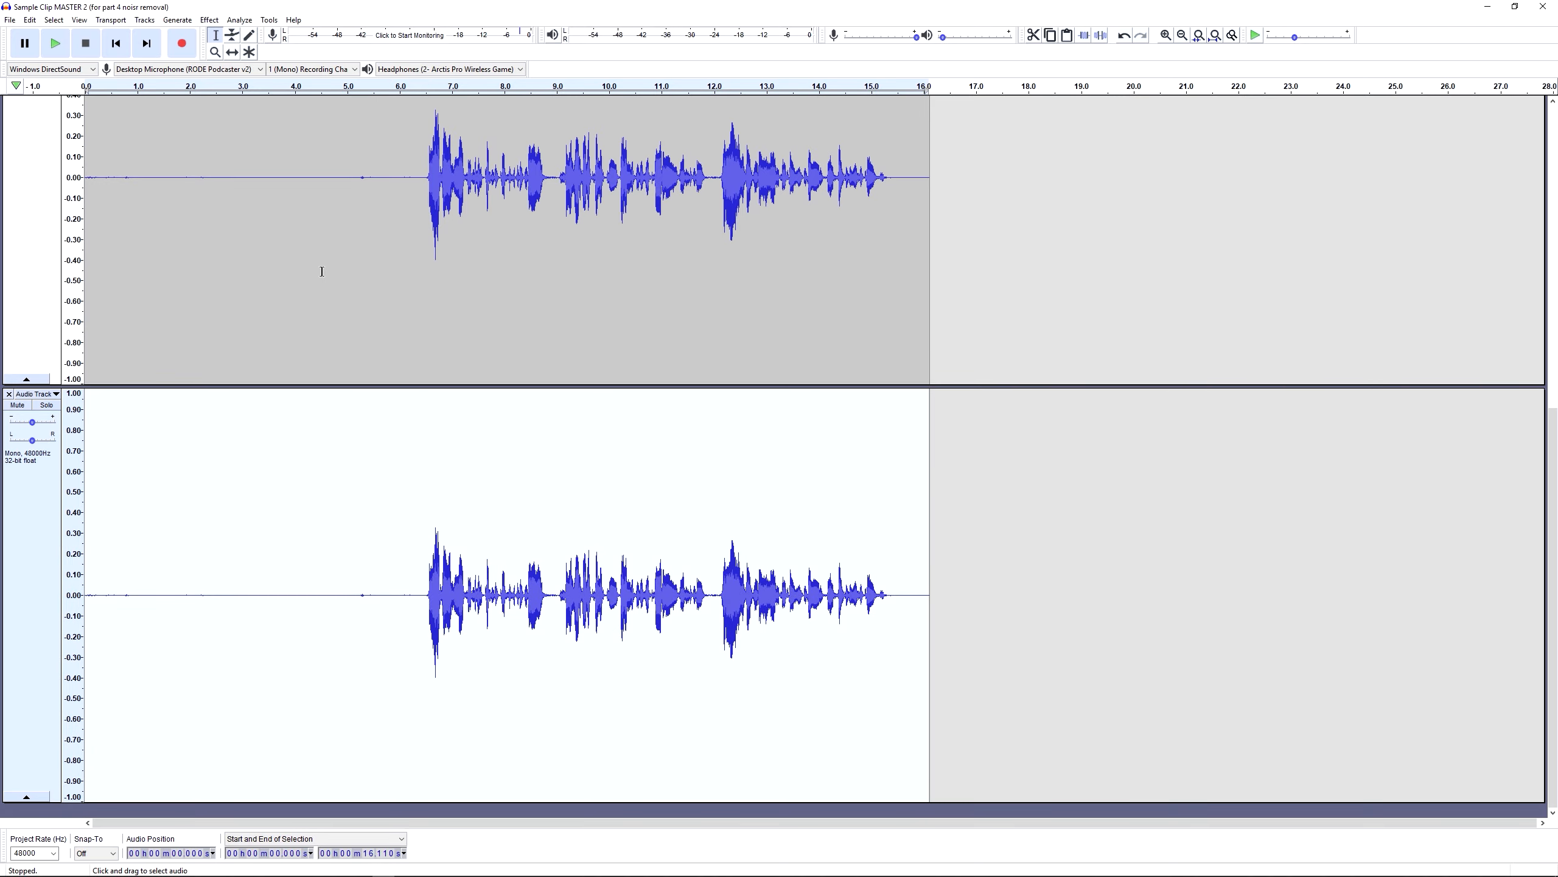
scroll(322, 272, up, 5)
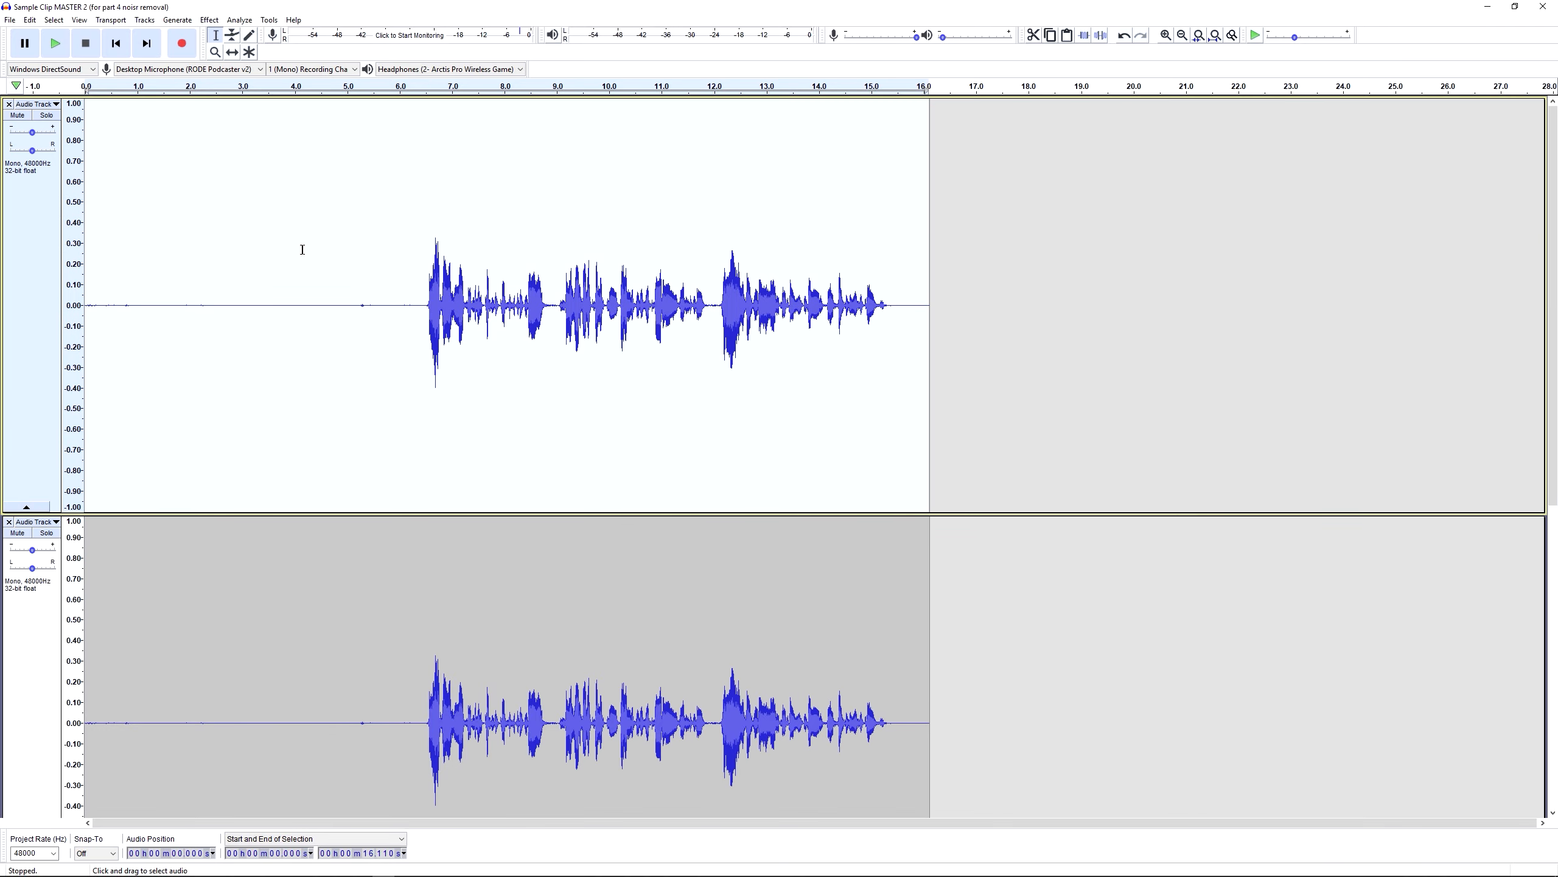
click(280, 233)
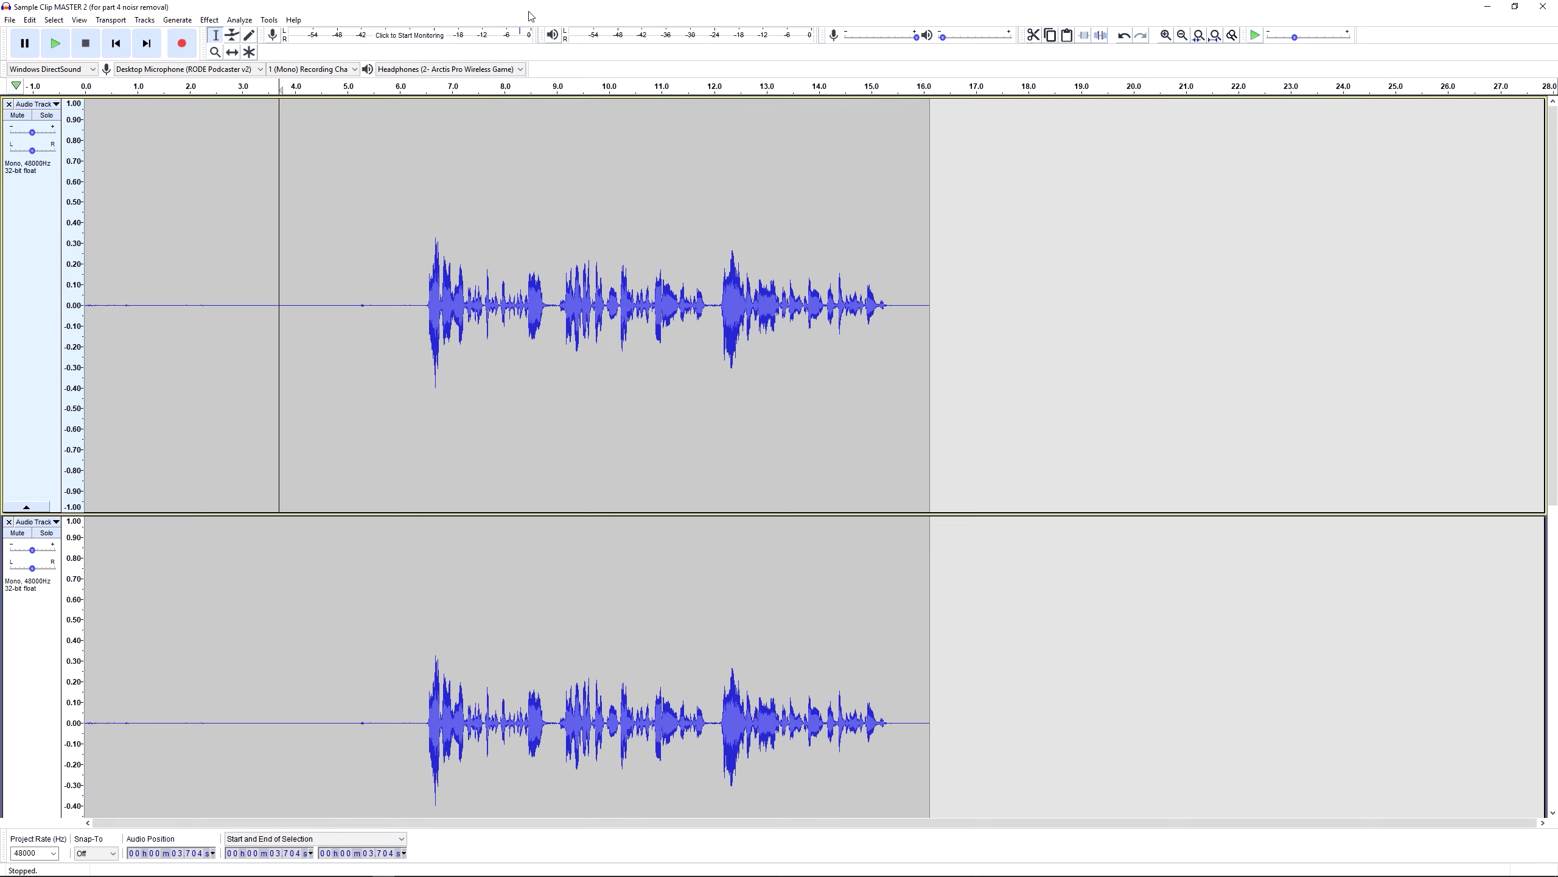
- Start monitoring the microphone's input level
click(391, 37)
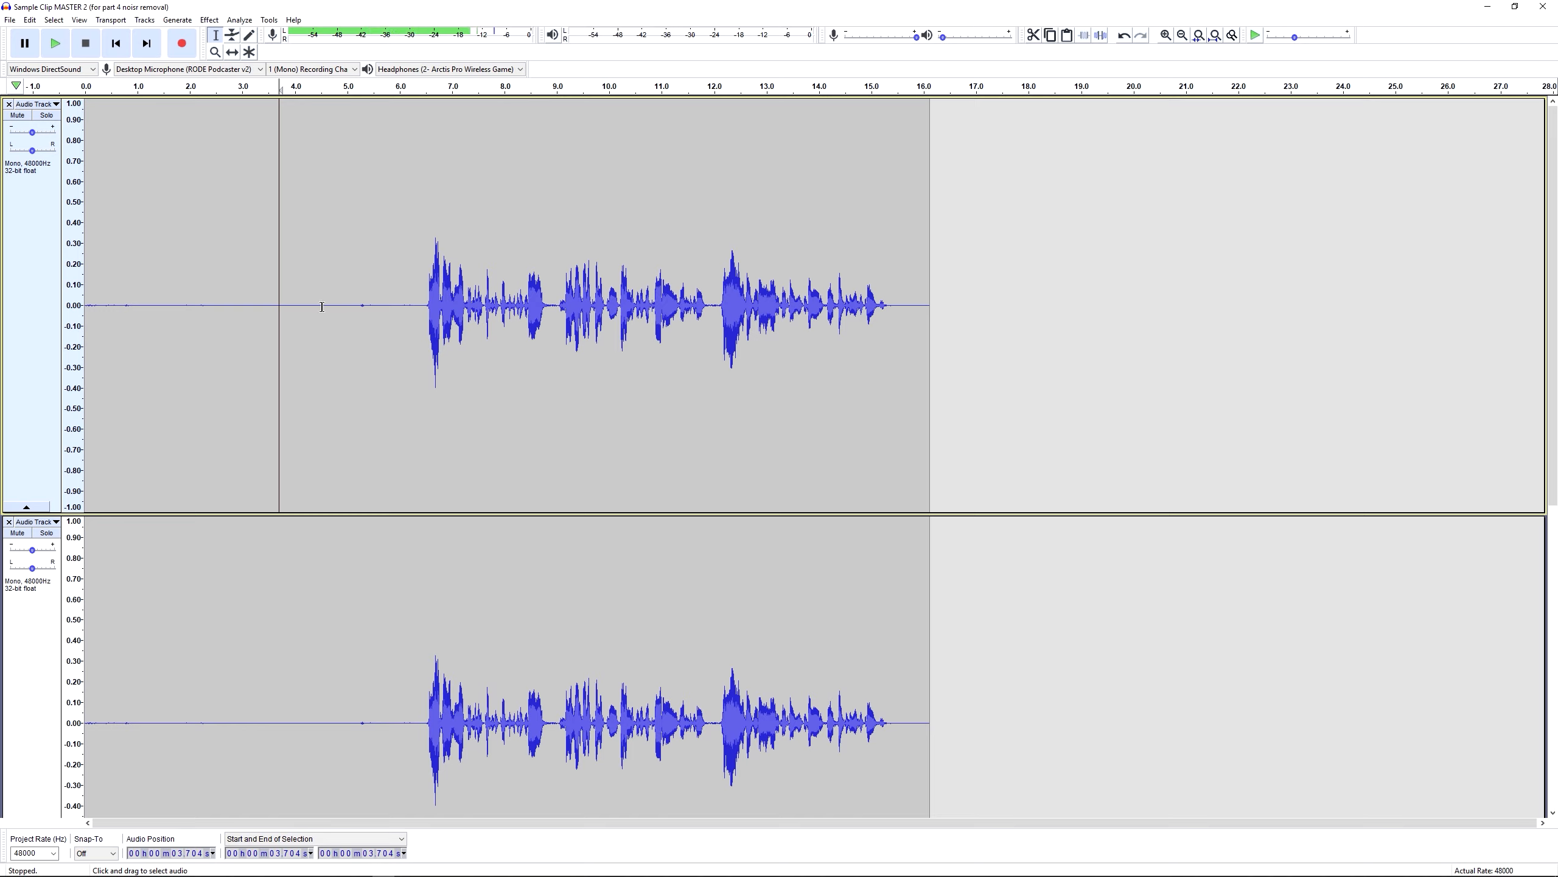
double_click(276, 268)
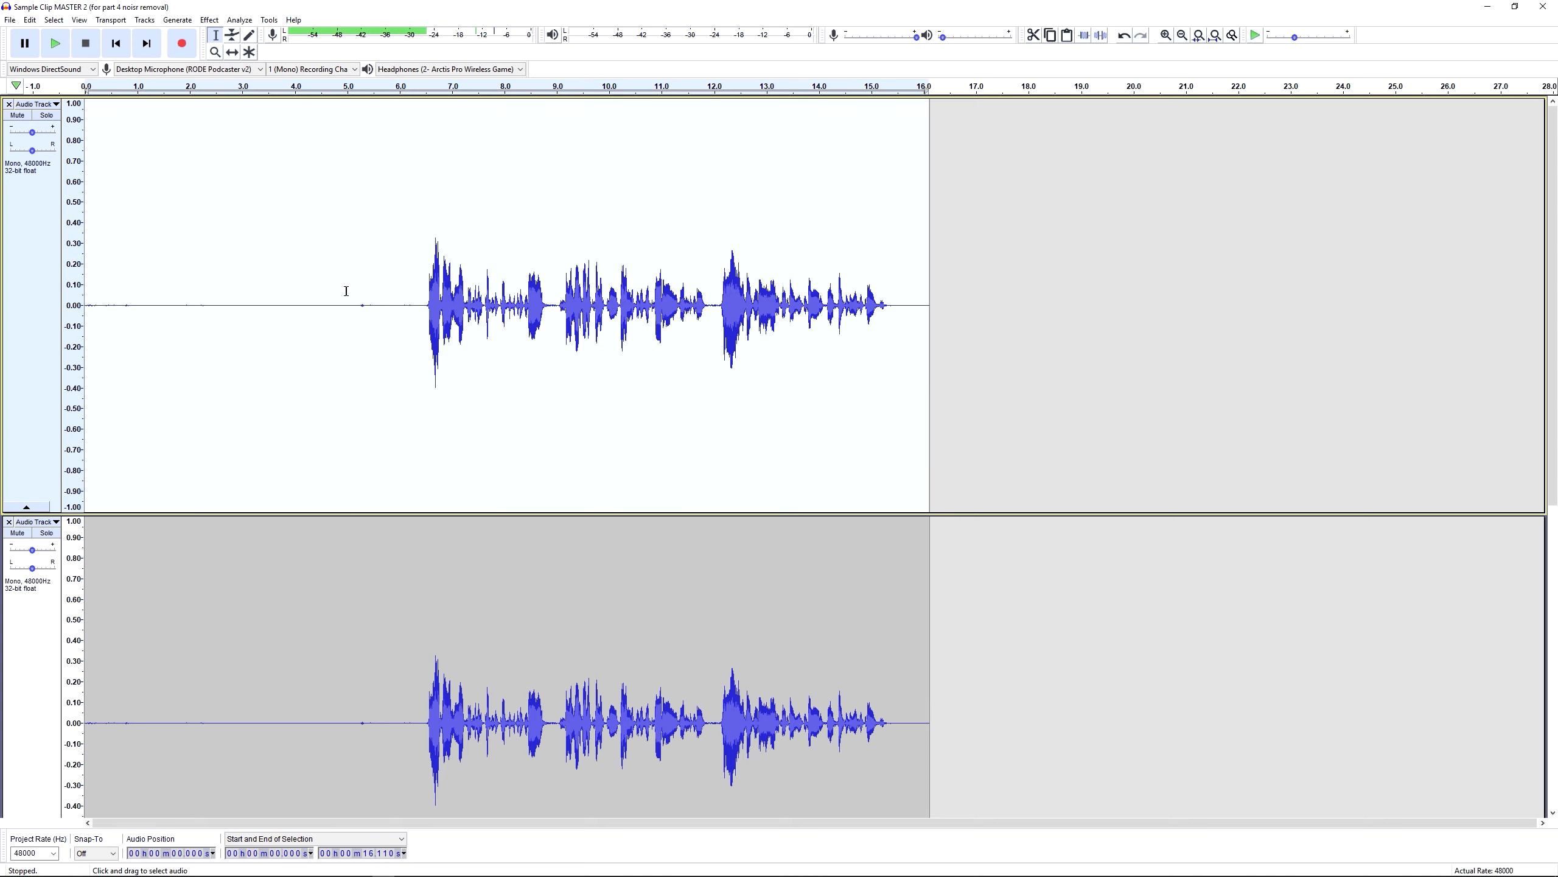
scroll(346, 290, down, 5)
scroll(346, 290, up, 5)
click(278, 300)
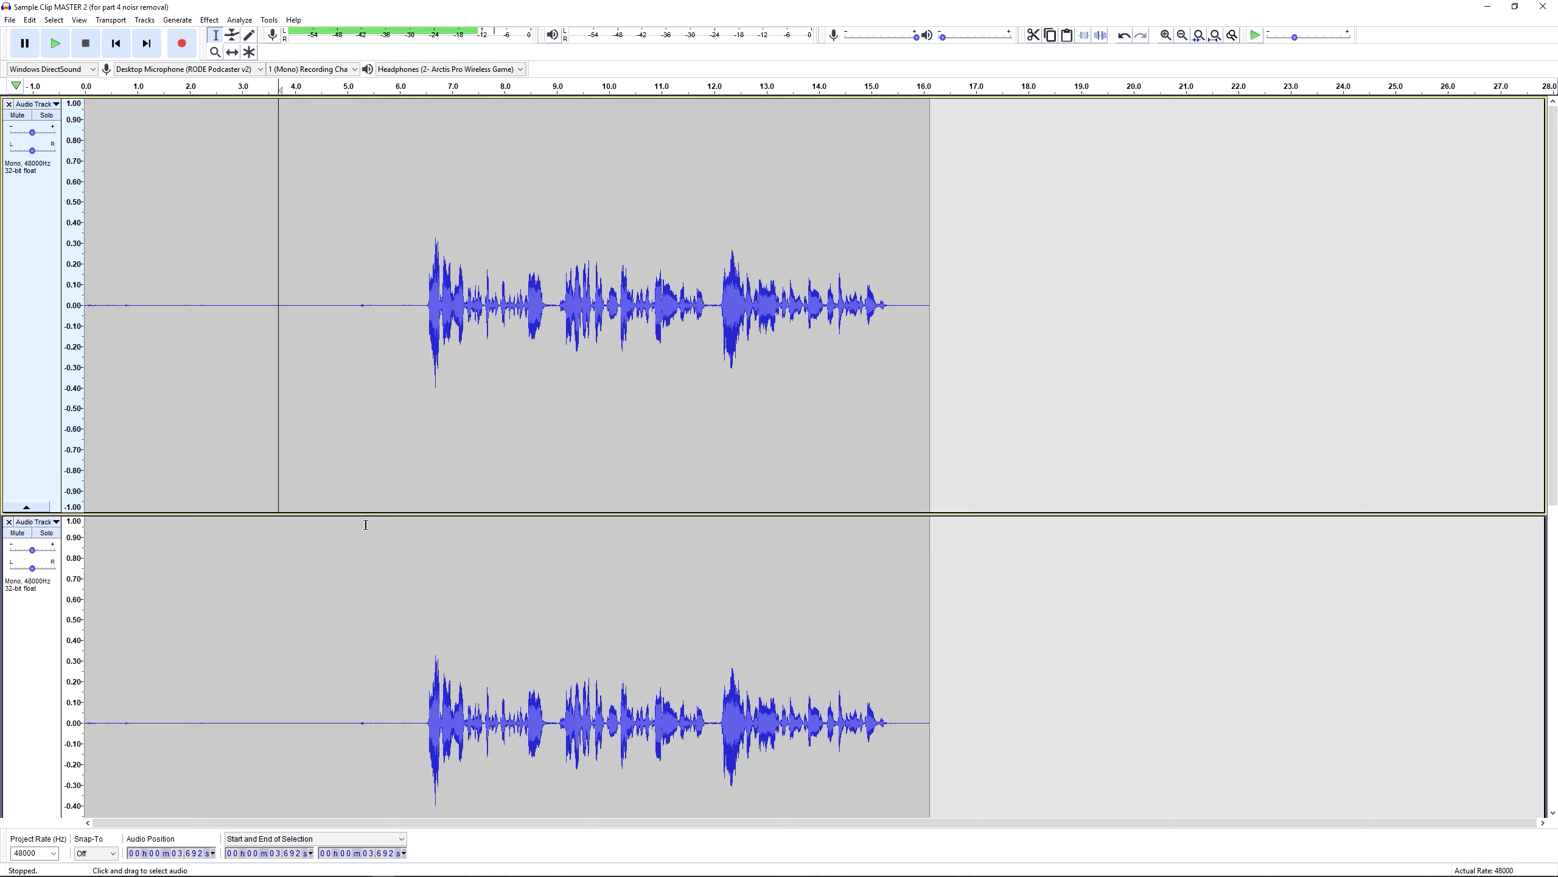
- Make the first track taller, and normalize all tracks to a -1.0 dB peak with DC offset removed
drag(334, 511, 329, 682)
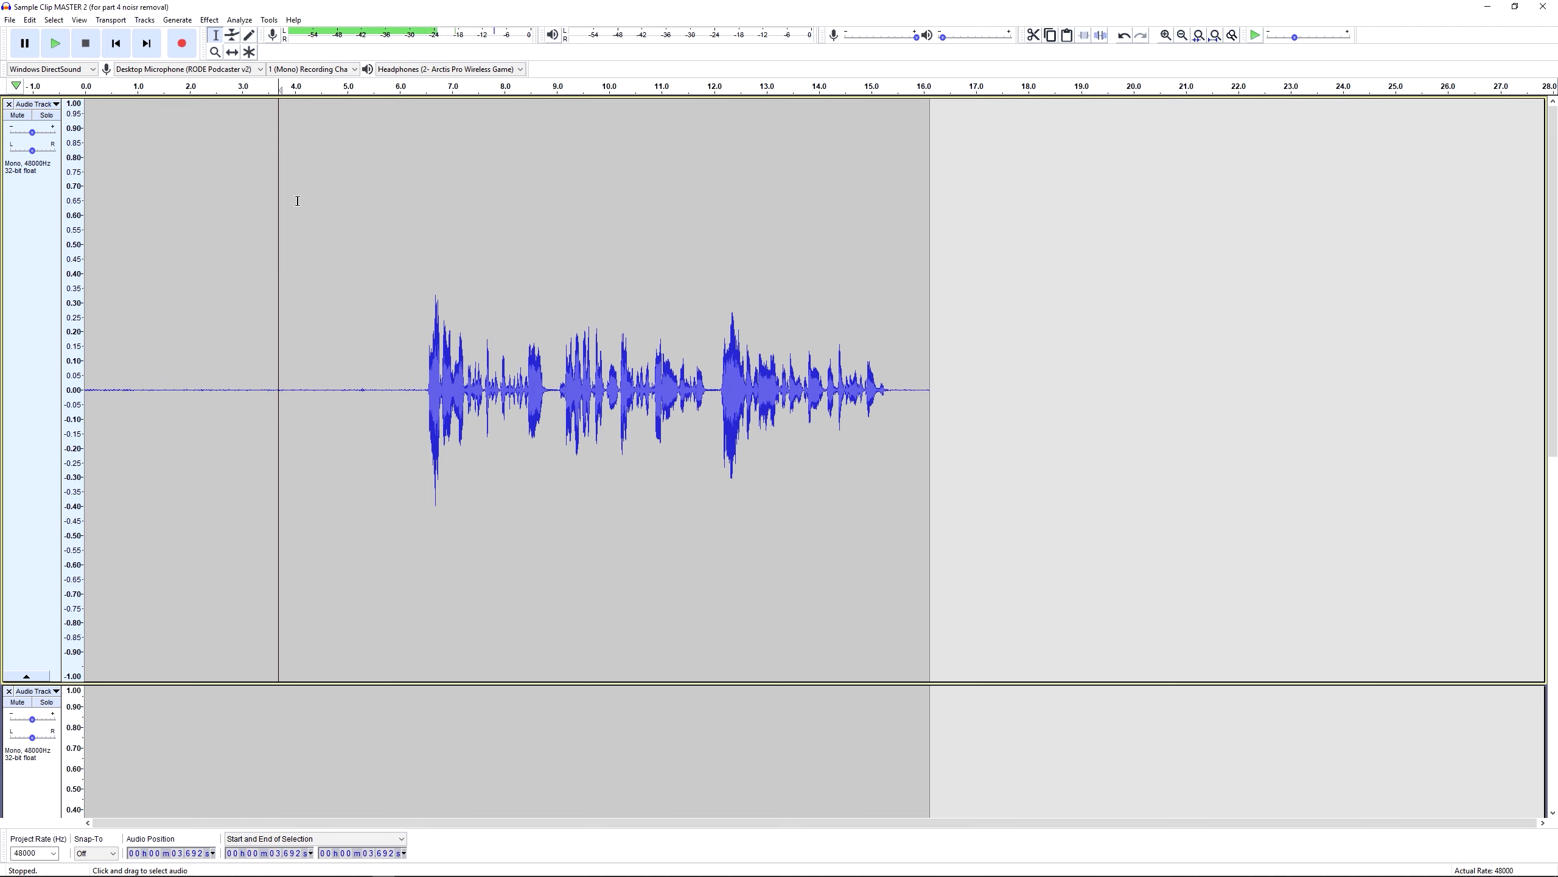
key(ctrl+a)
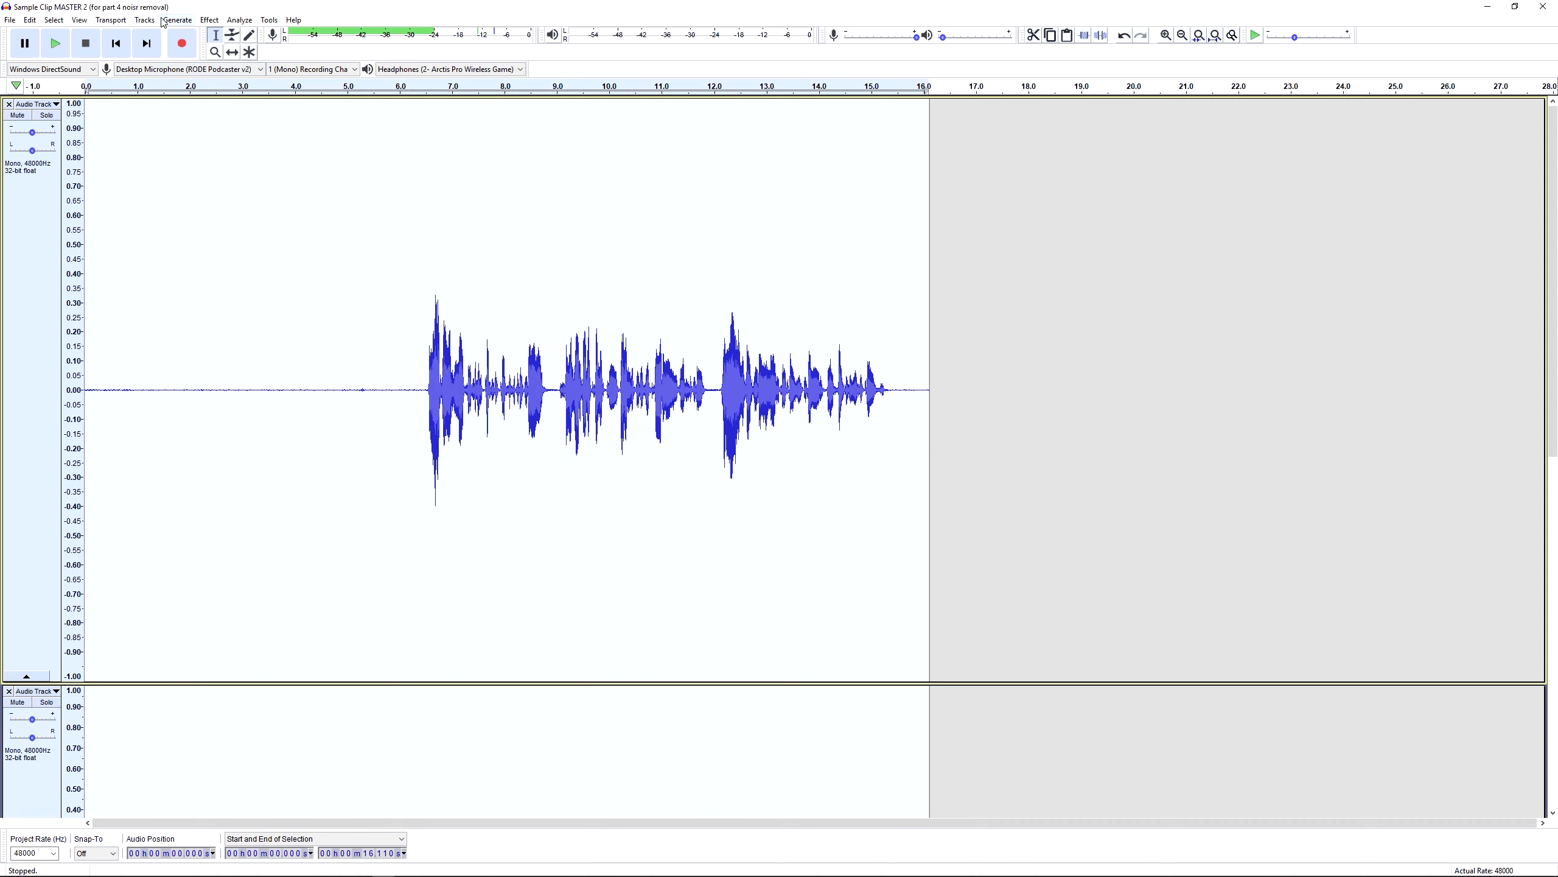
click(209, 19)
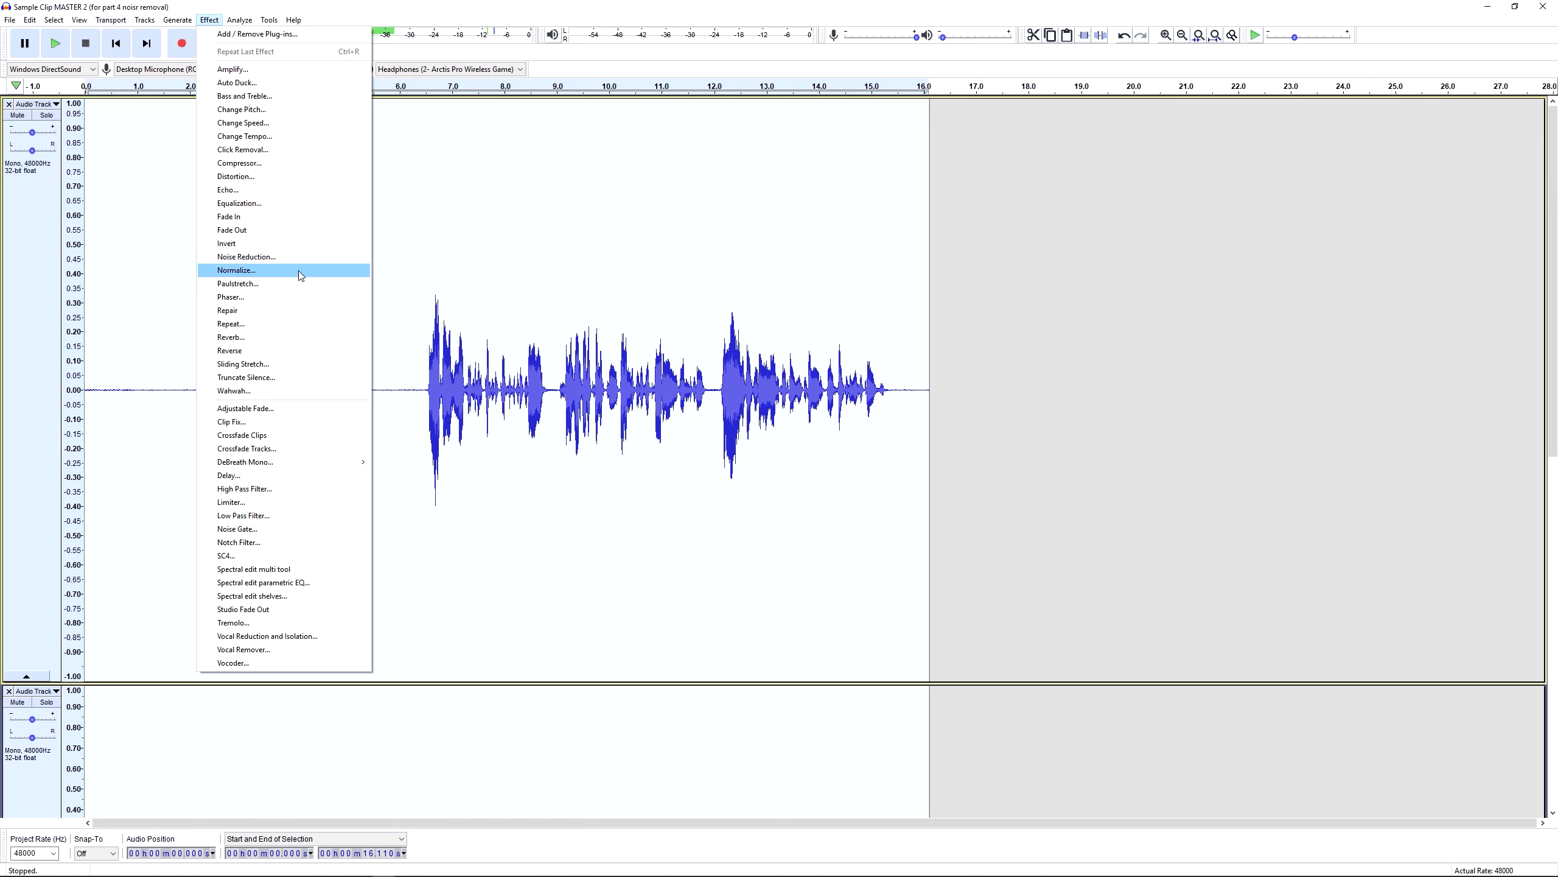
click(275, 269)
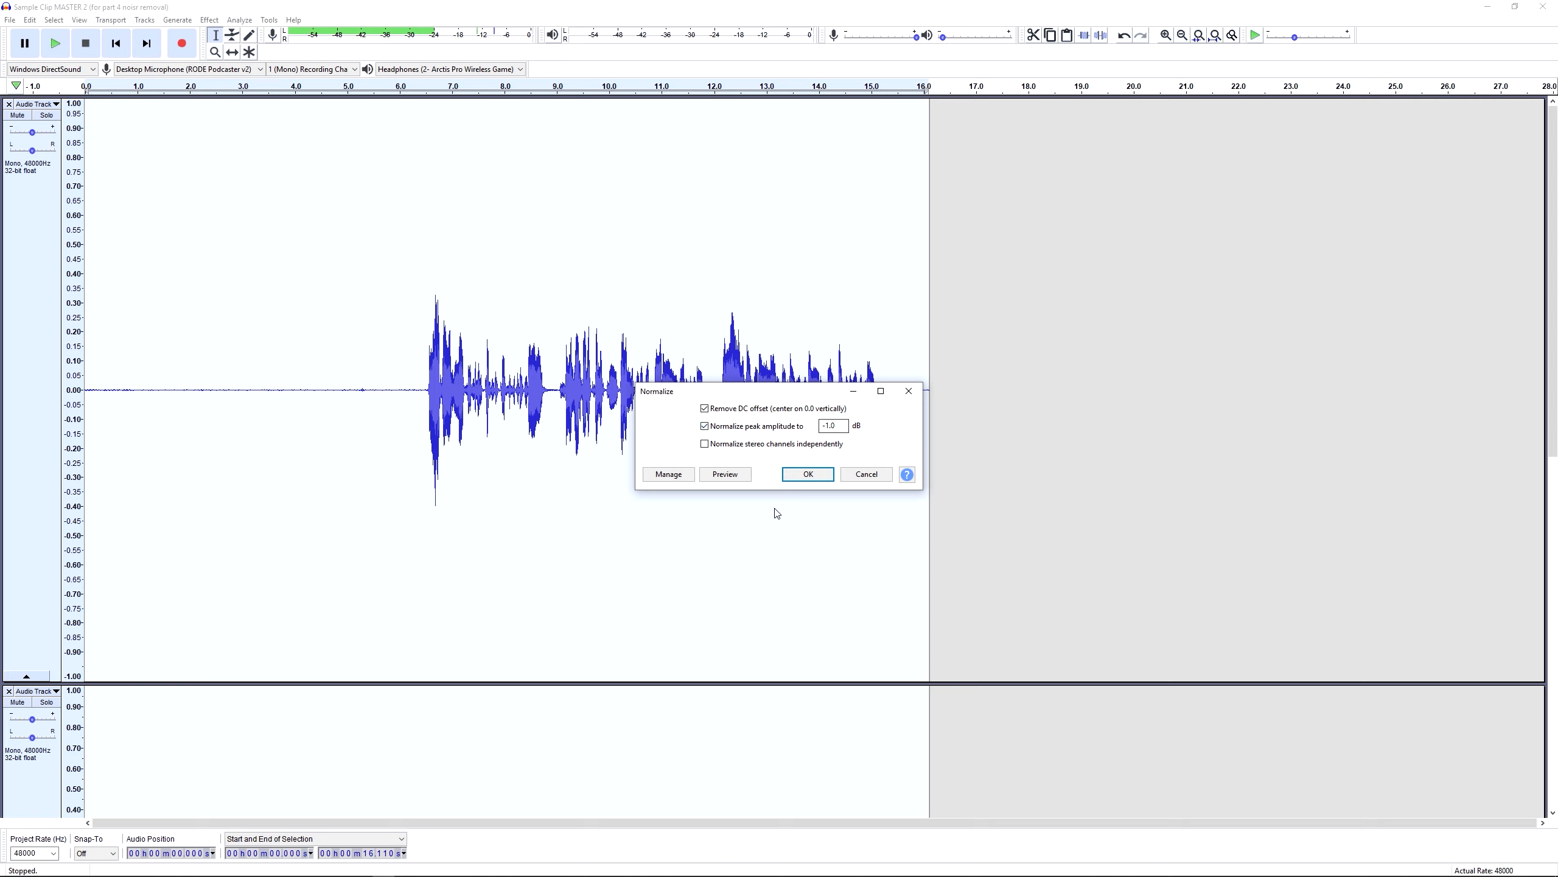
click(808, 474)
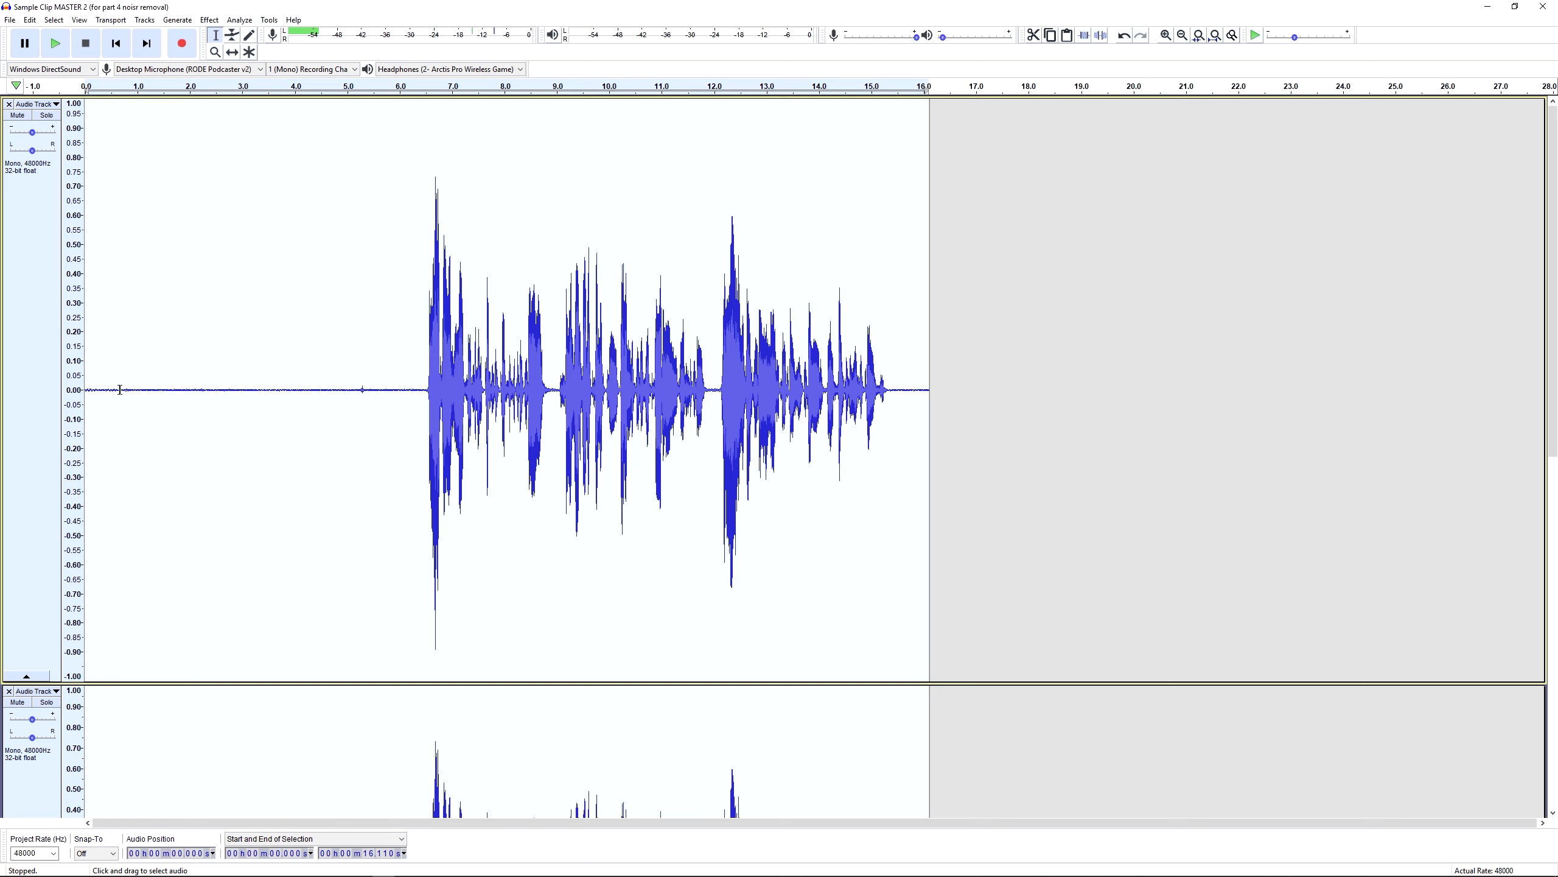
- Inspect the quiet lead-in of the first track by highlighting about 0.7 to 4.7 s and the small blip at about 5.0 to 5.5 s
drag(122, 393, 330, 393)
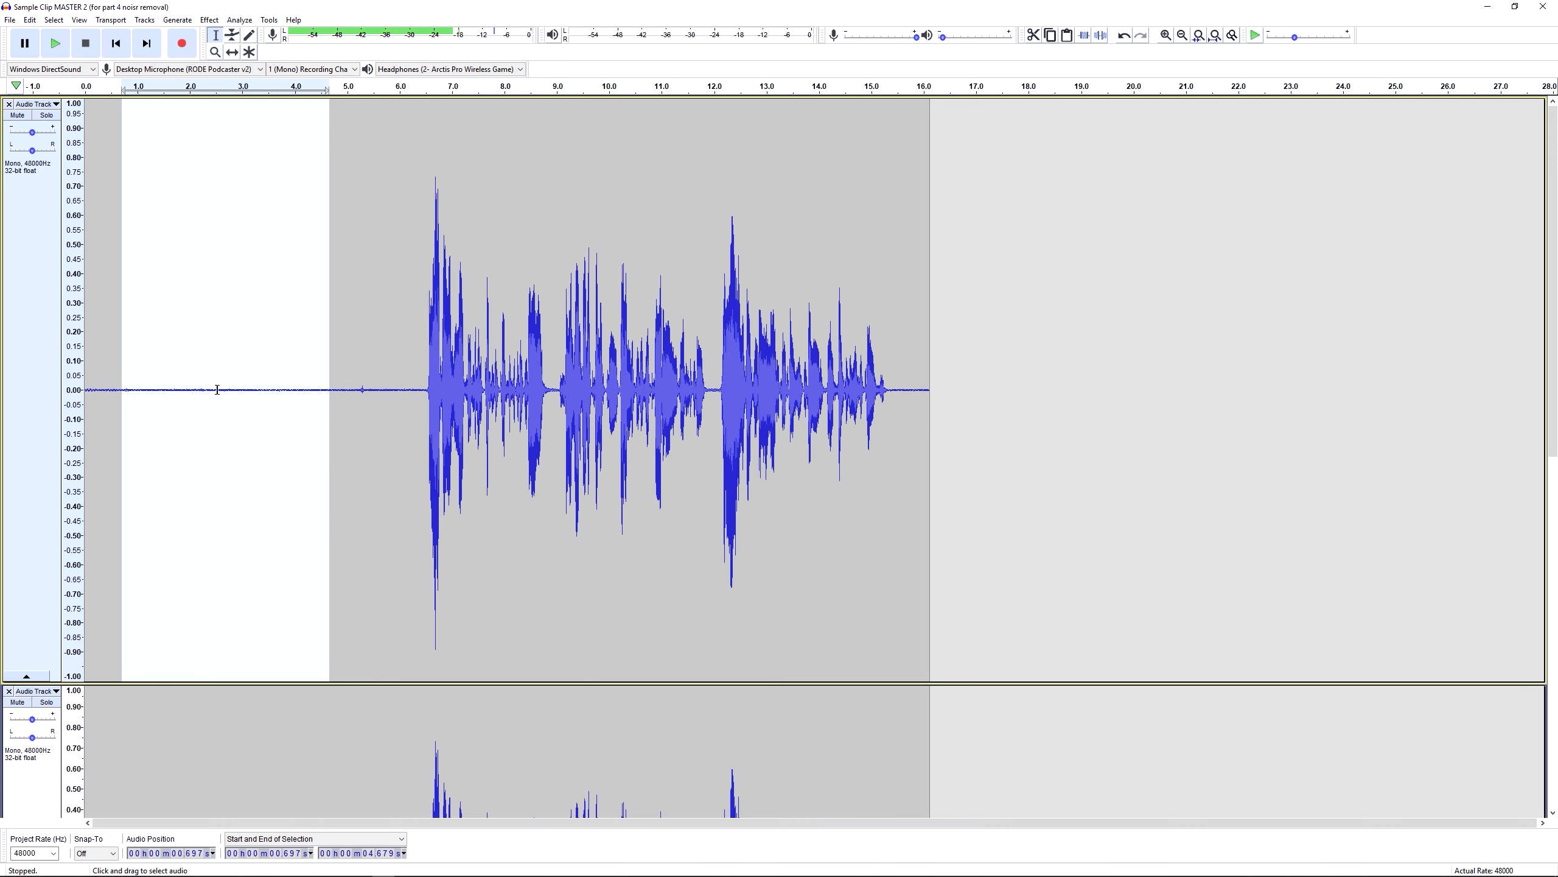
drag(347, 389, 373, 389)
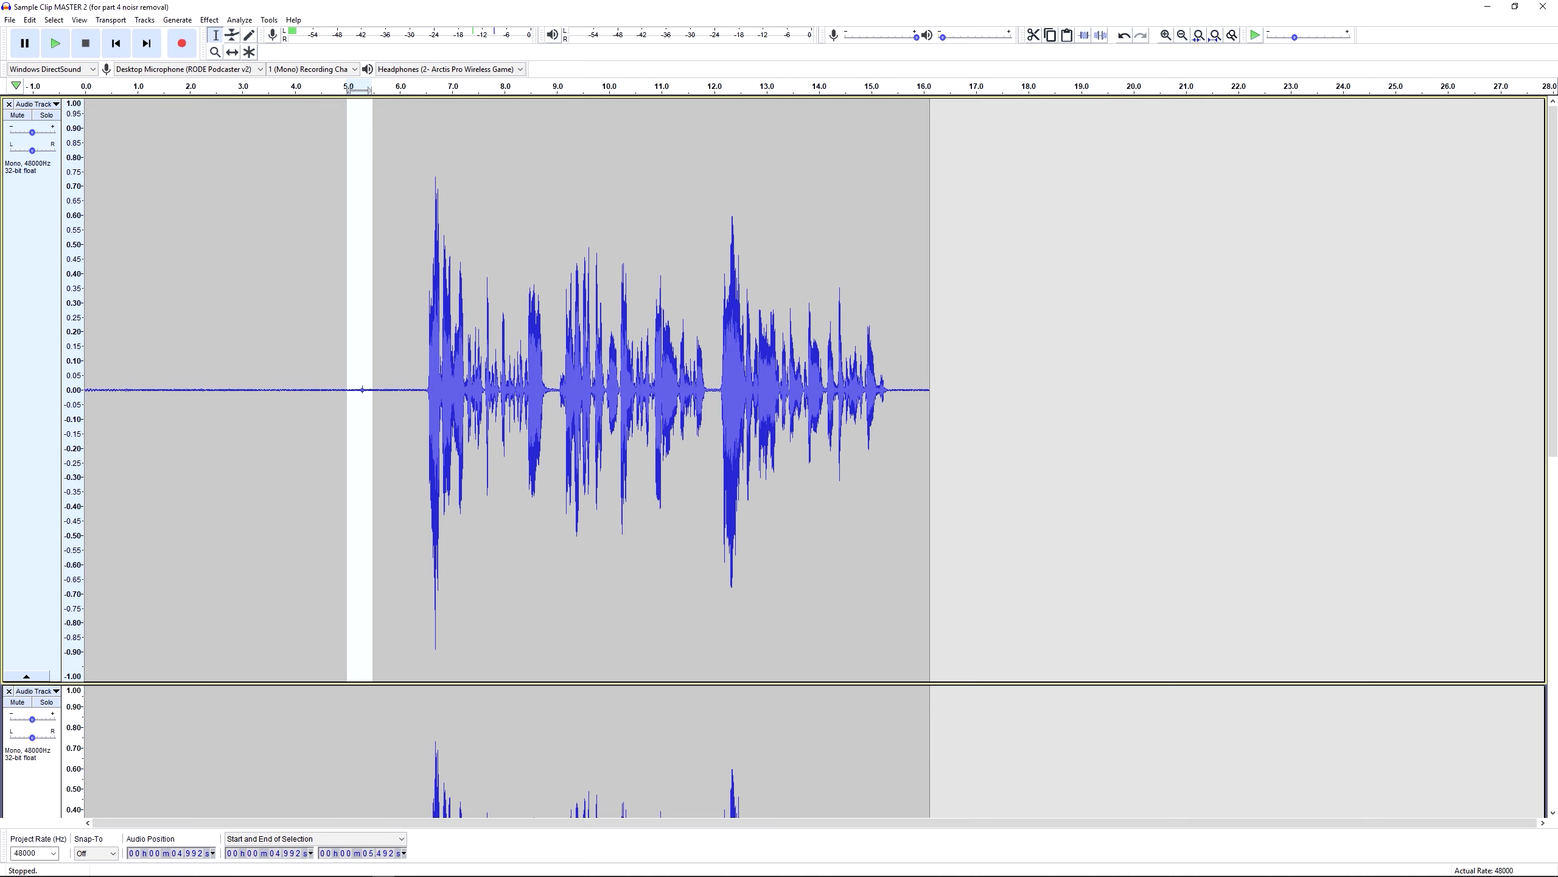
click(135, 221)
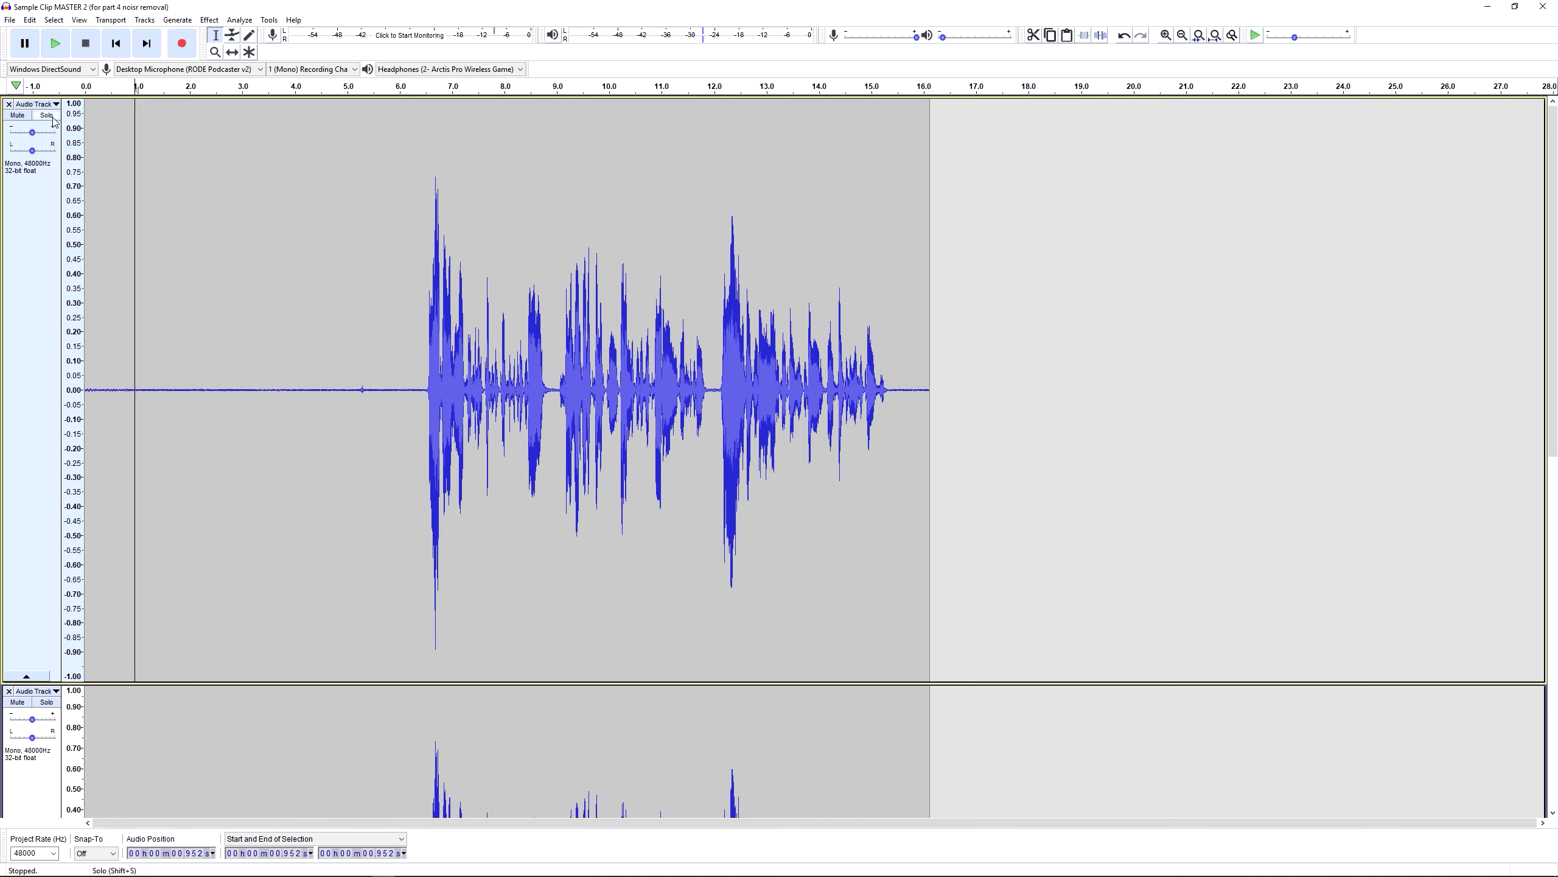
- Solo the first track and play it from the start to hear its background noise, stopping before the speech
click(48, 116)
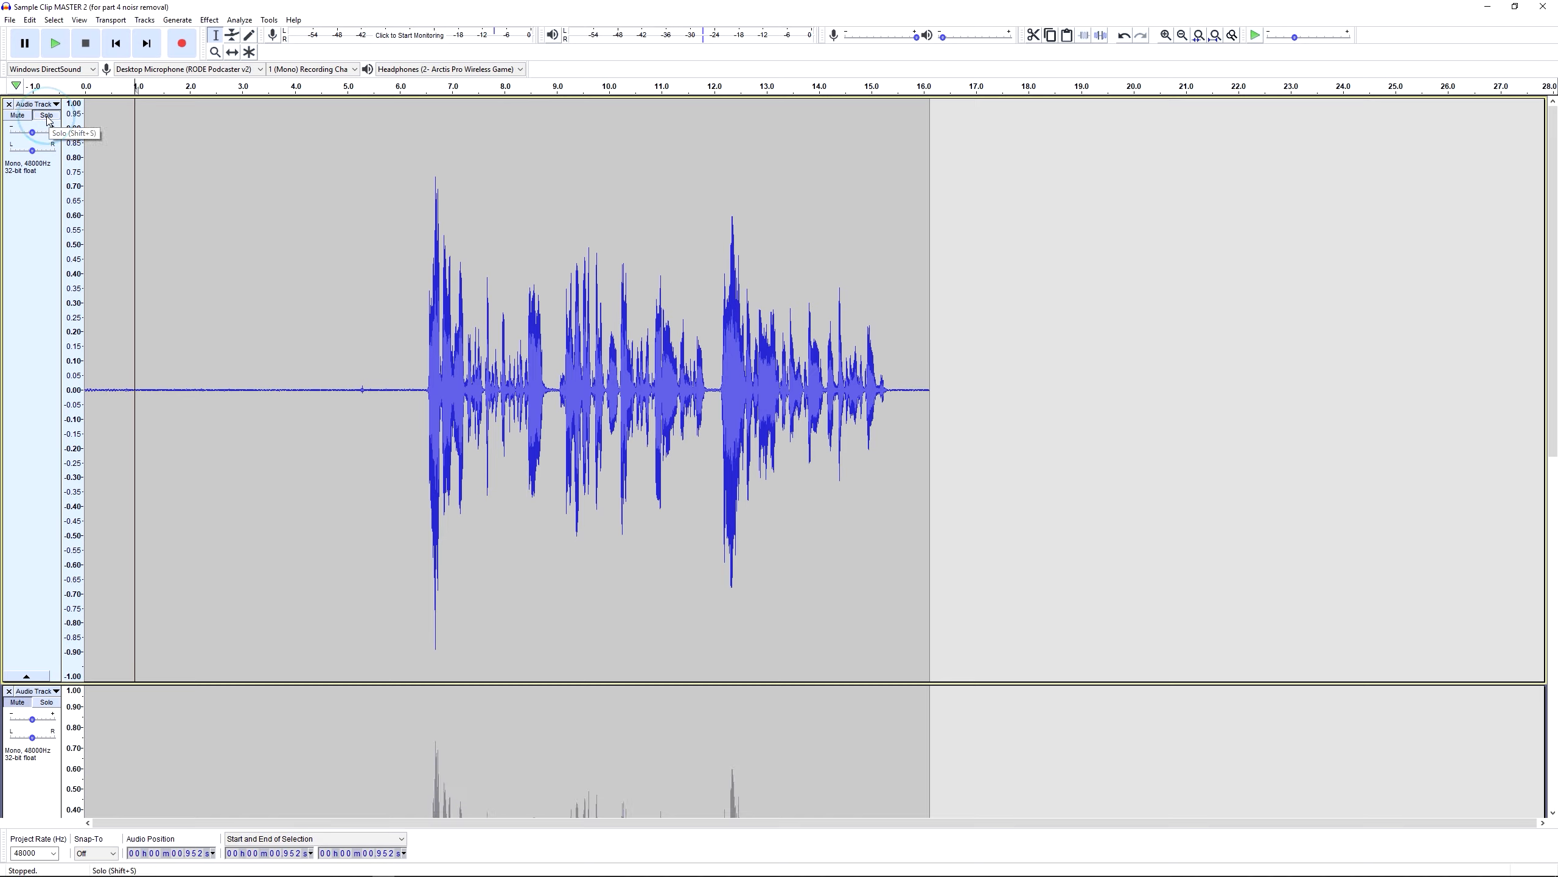
click(115, 44)
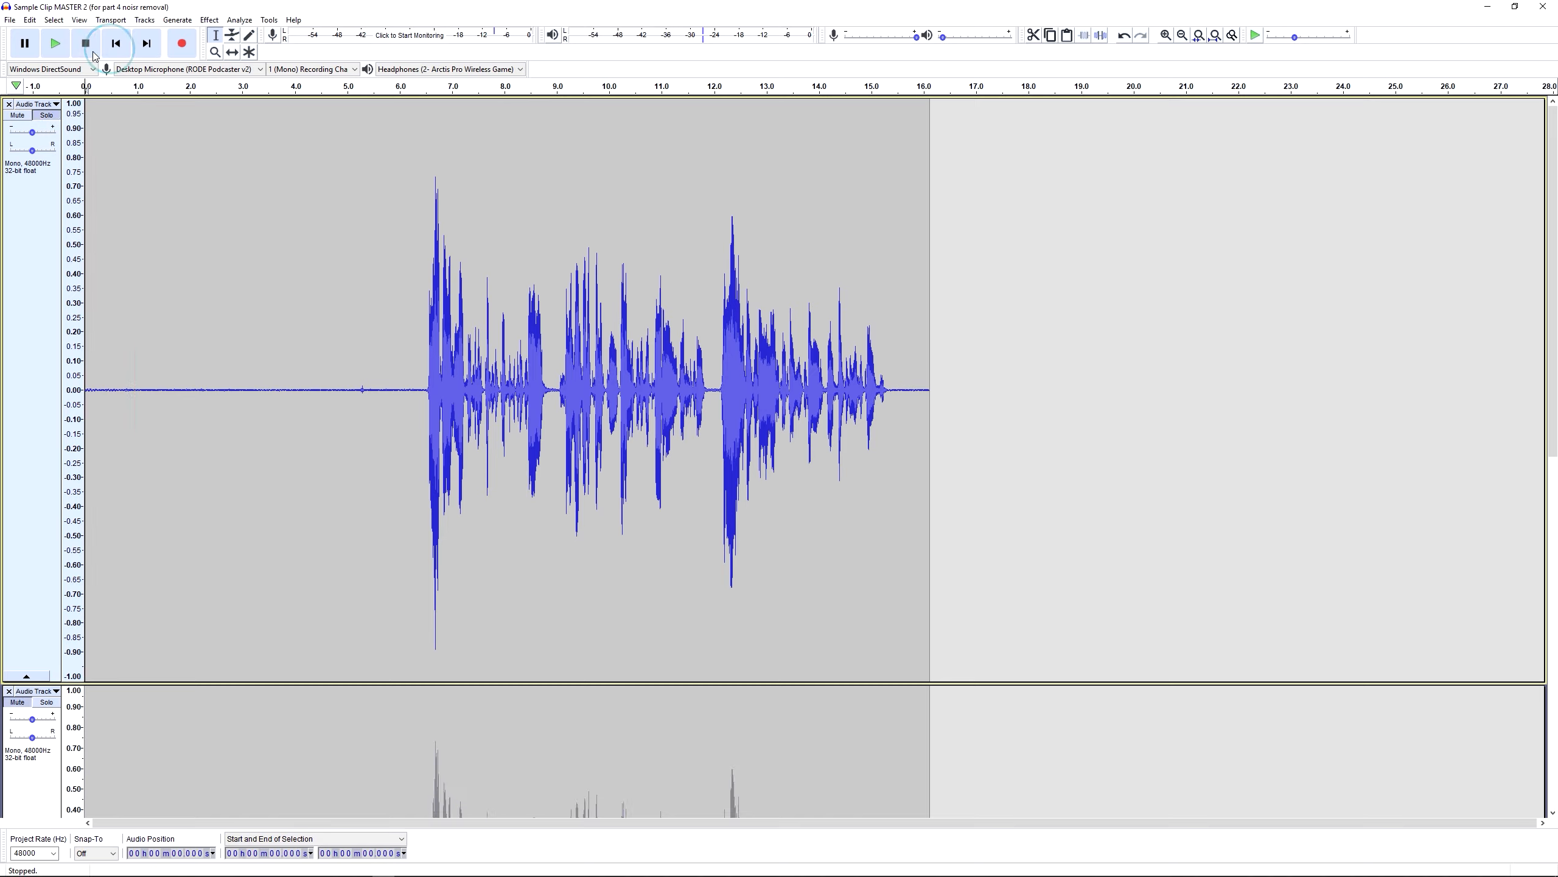
click(57, 44)
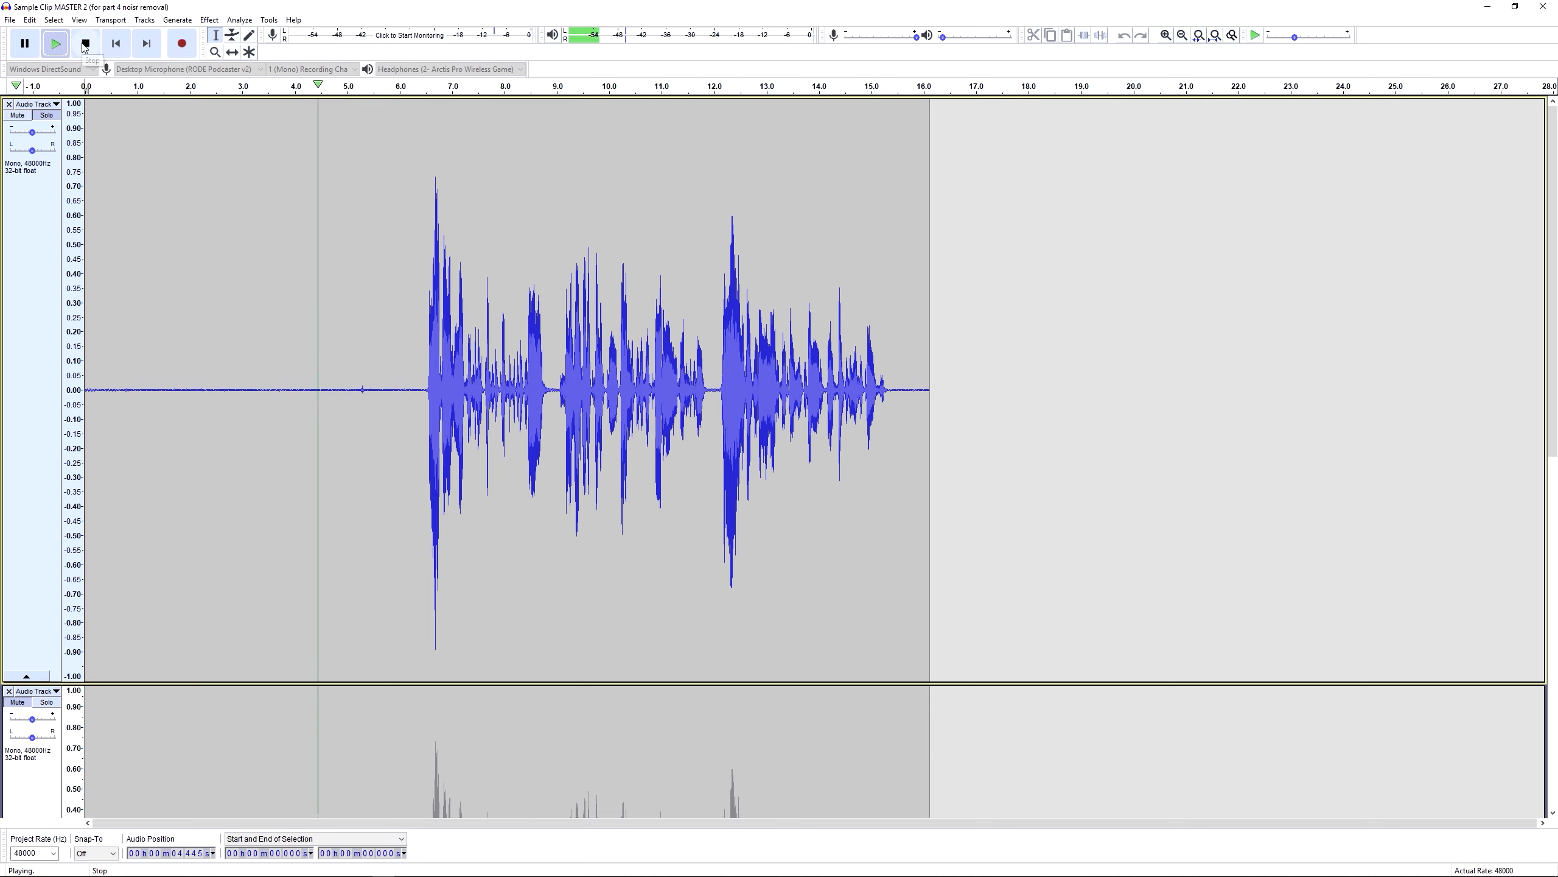
click(85, 45)
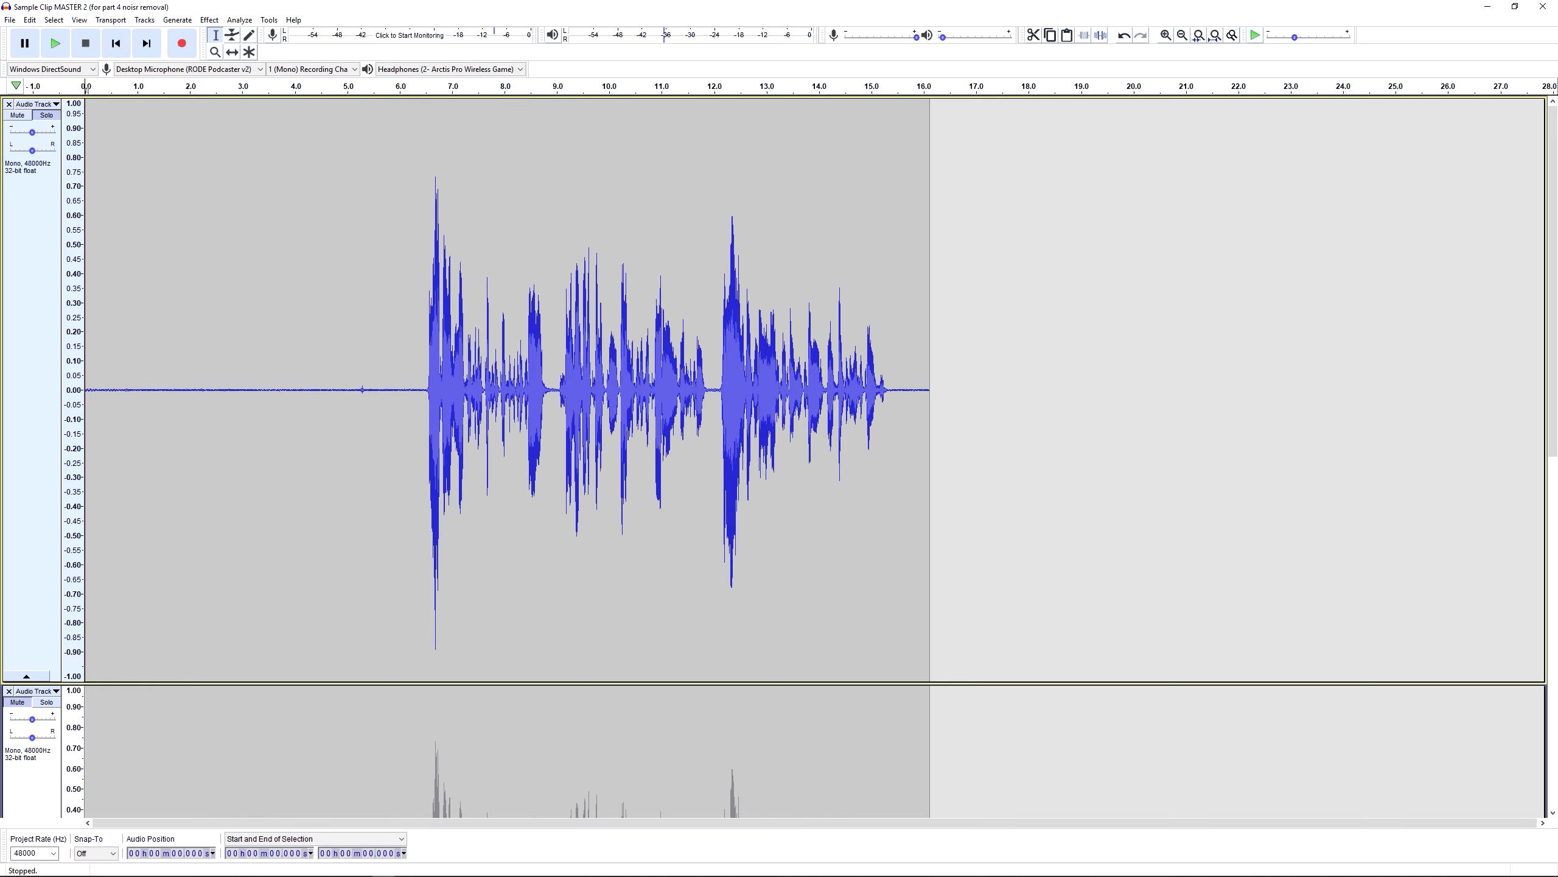
- Select the first track's silent lead-in from 0 to about 4.9 s and play it
drag(335, 331, 17, 338)
drag(360, 380, 14, 387)
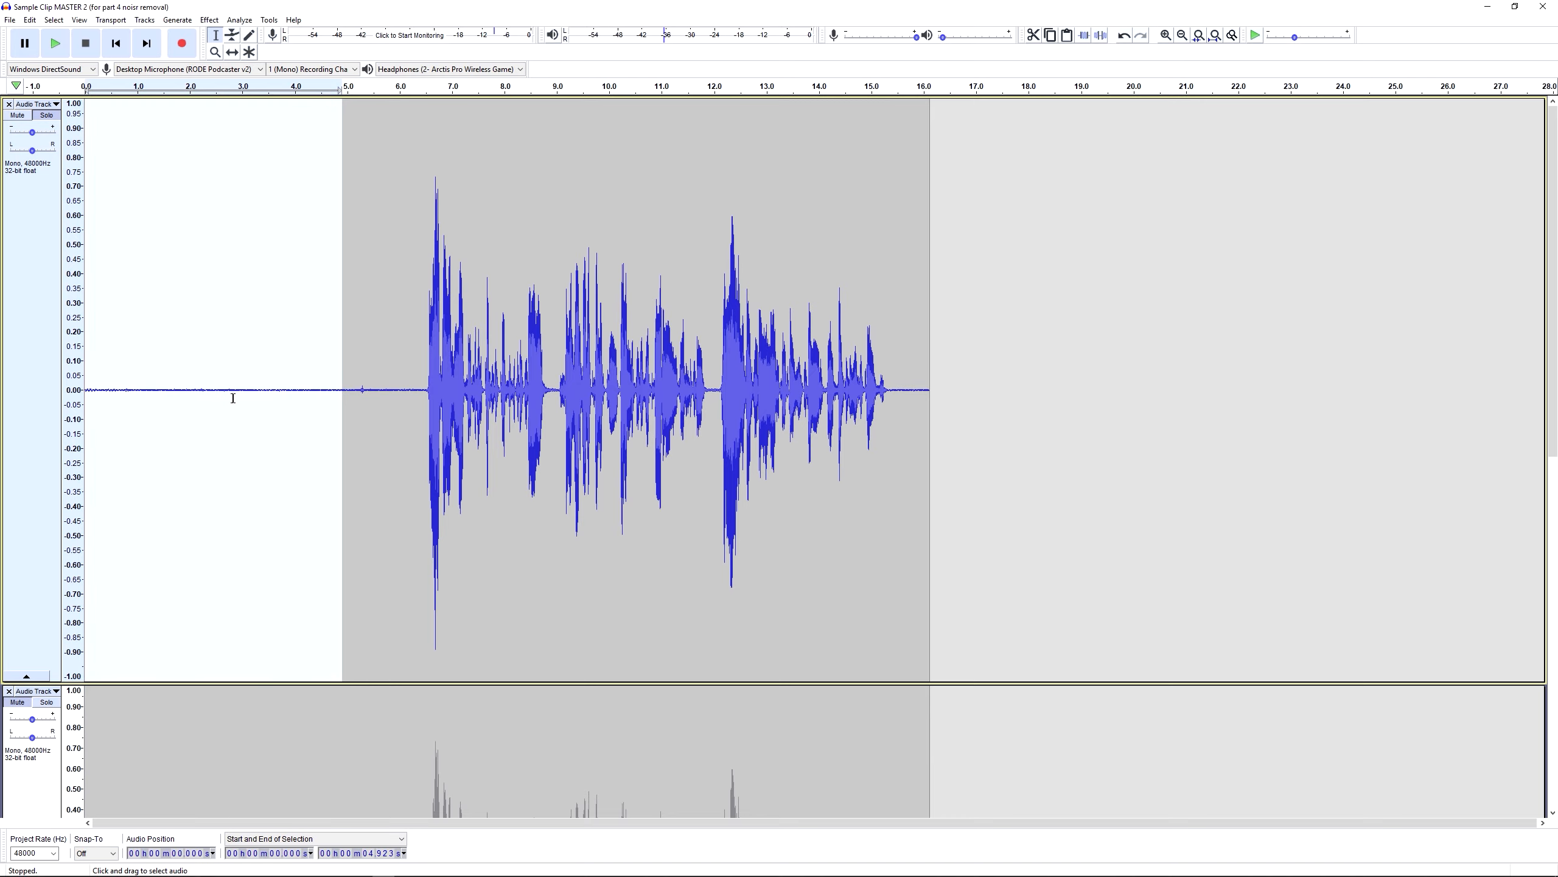
click(60, 44)
- Select the whole first track and open the Noise Gate effect, moving its dialog clear of the speech waveform
double_click(200, 131)
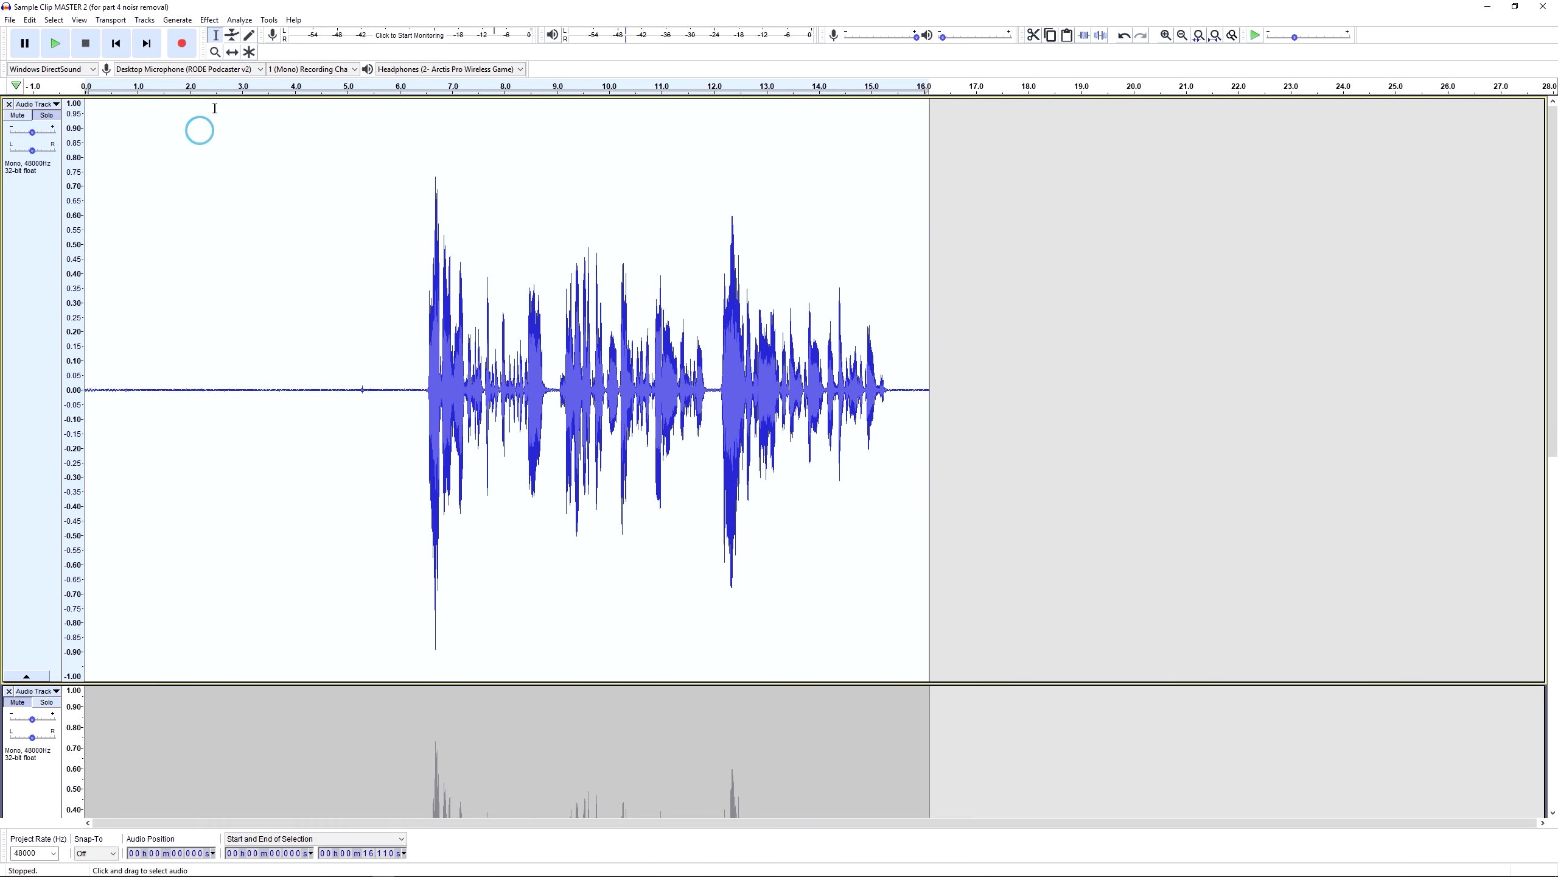
click(210, 19)
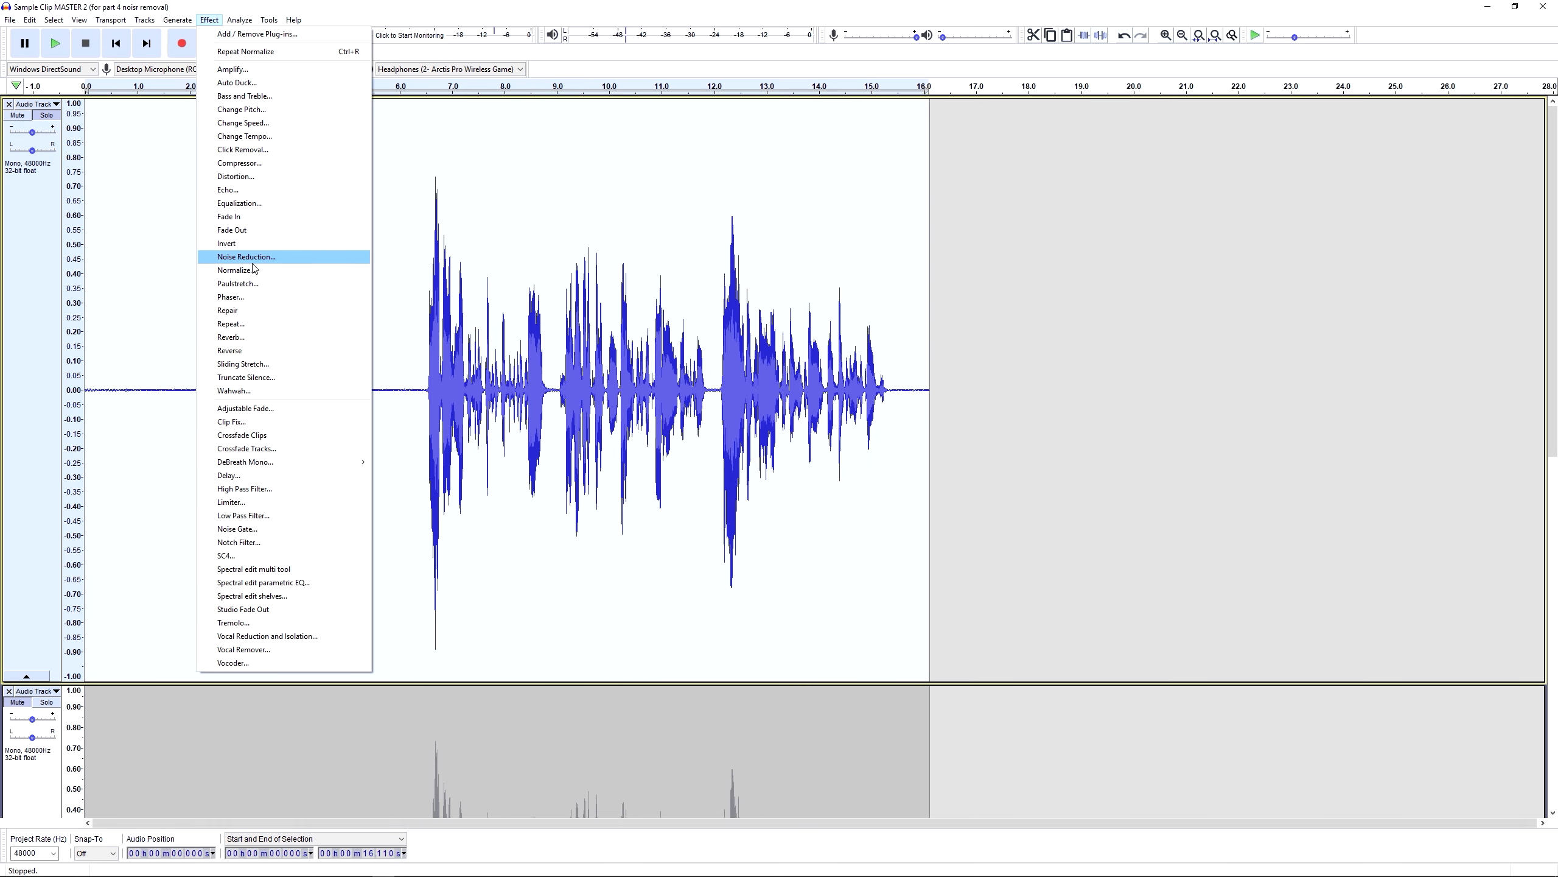
click(258, 532)
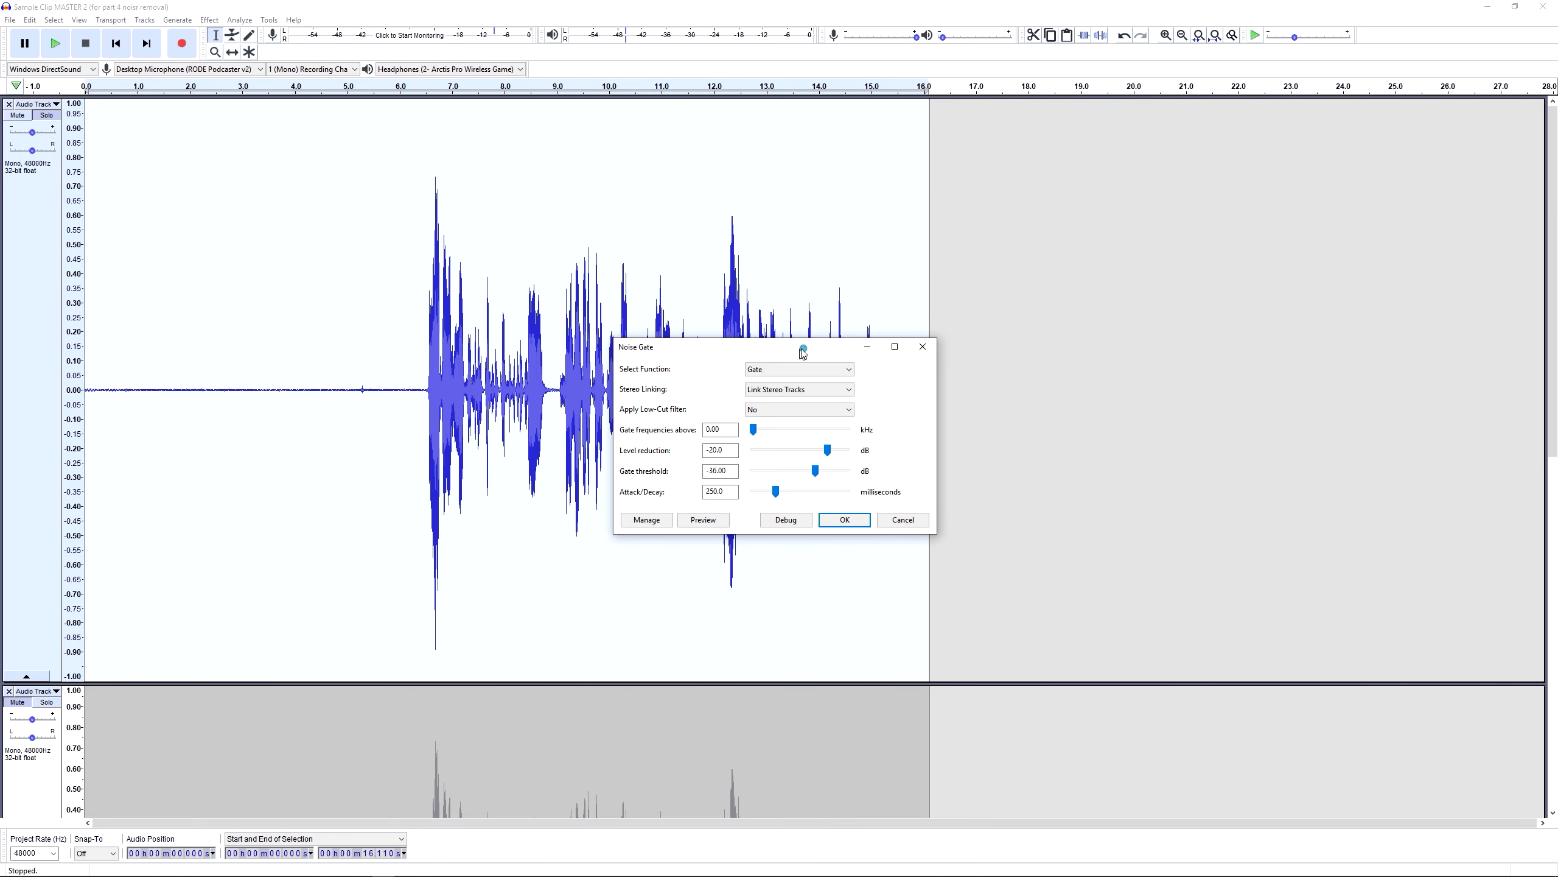
drag(802, 352, 302, 199)
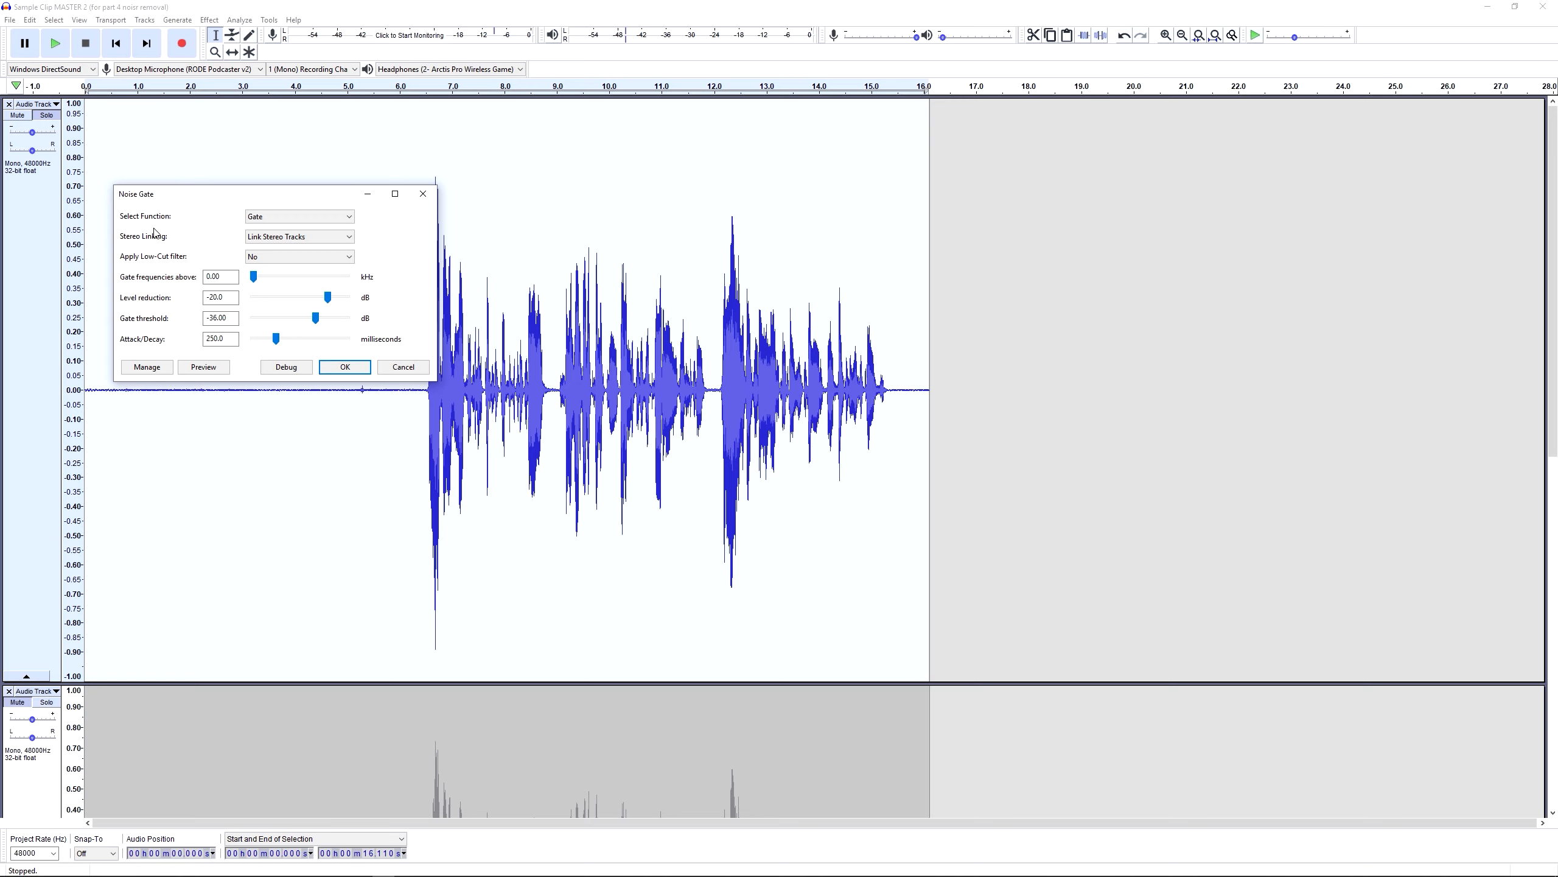
- Review the Noise Gate choices for function, stereo linking and low-cut filter, keeping Gate, Link Stereo Tracks and No
click(339, 218)
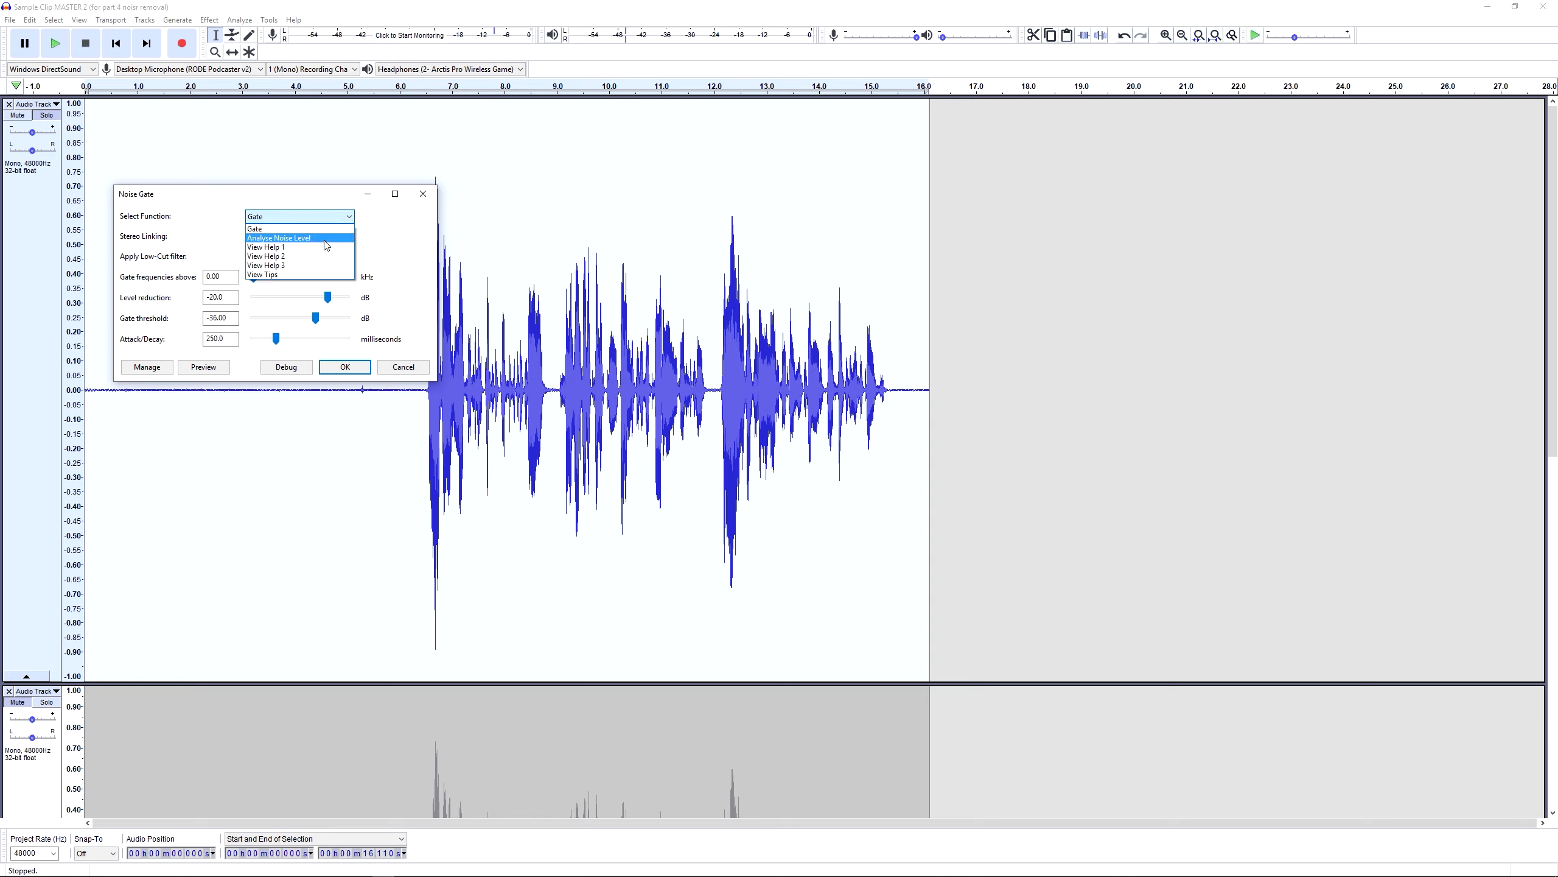
click(395, 244)
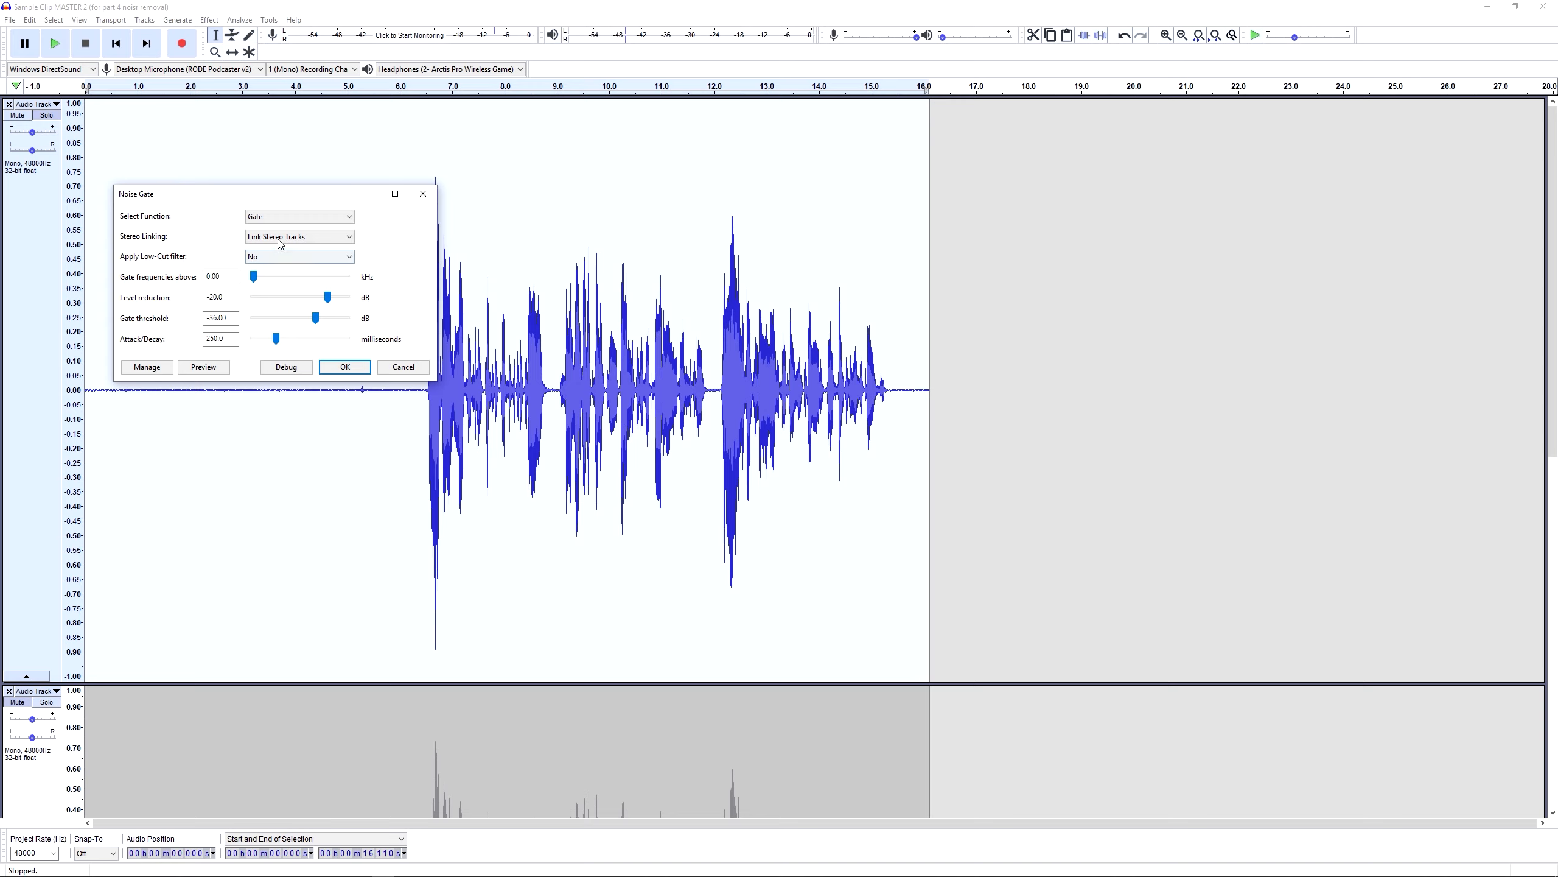
drag(218, 198, 226, 142)
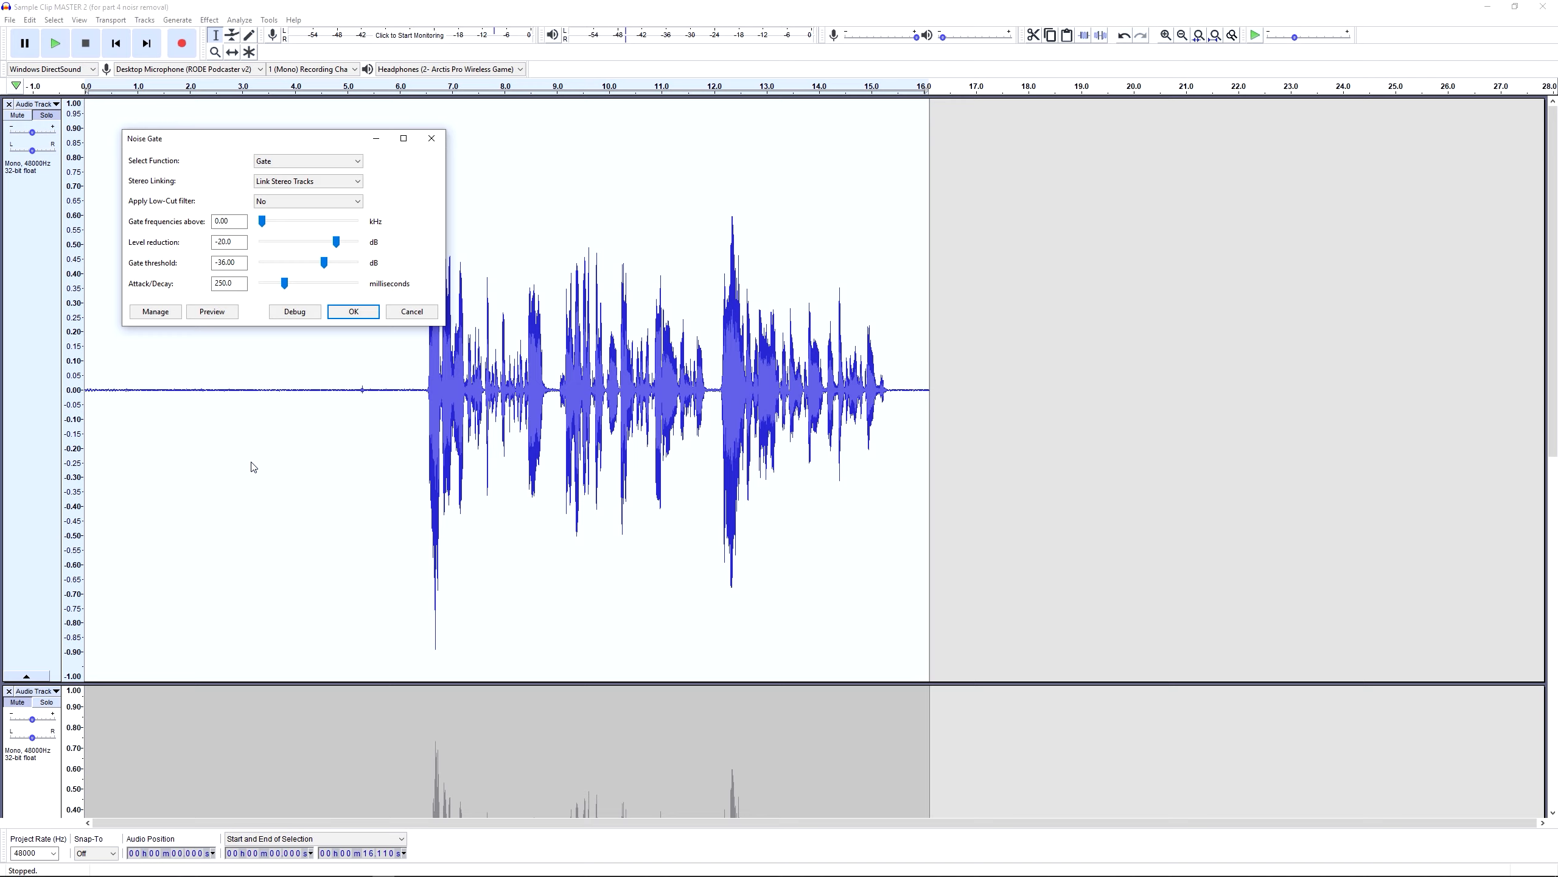
click(356, 182)
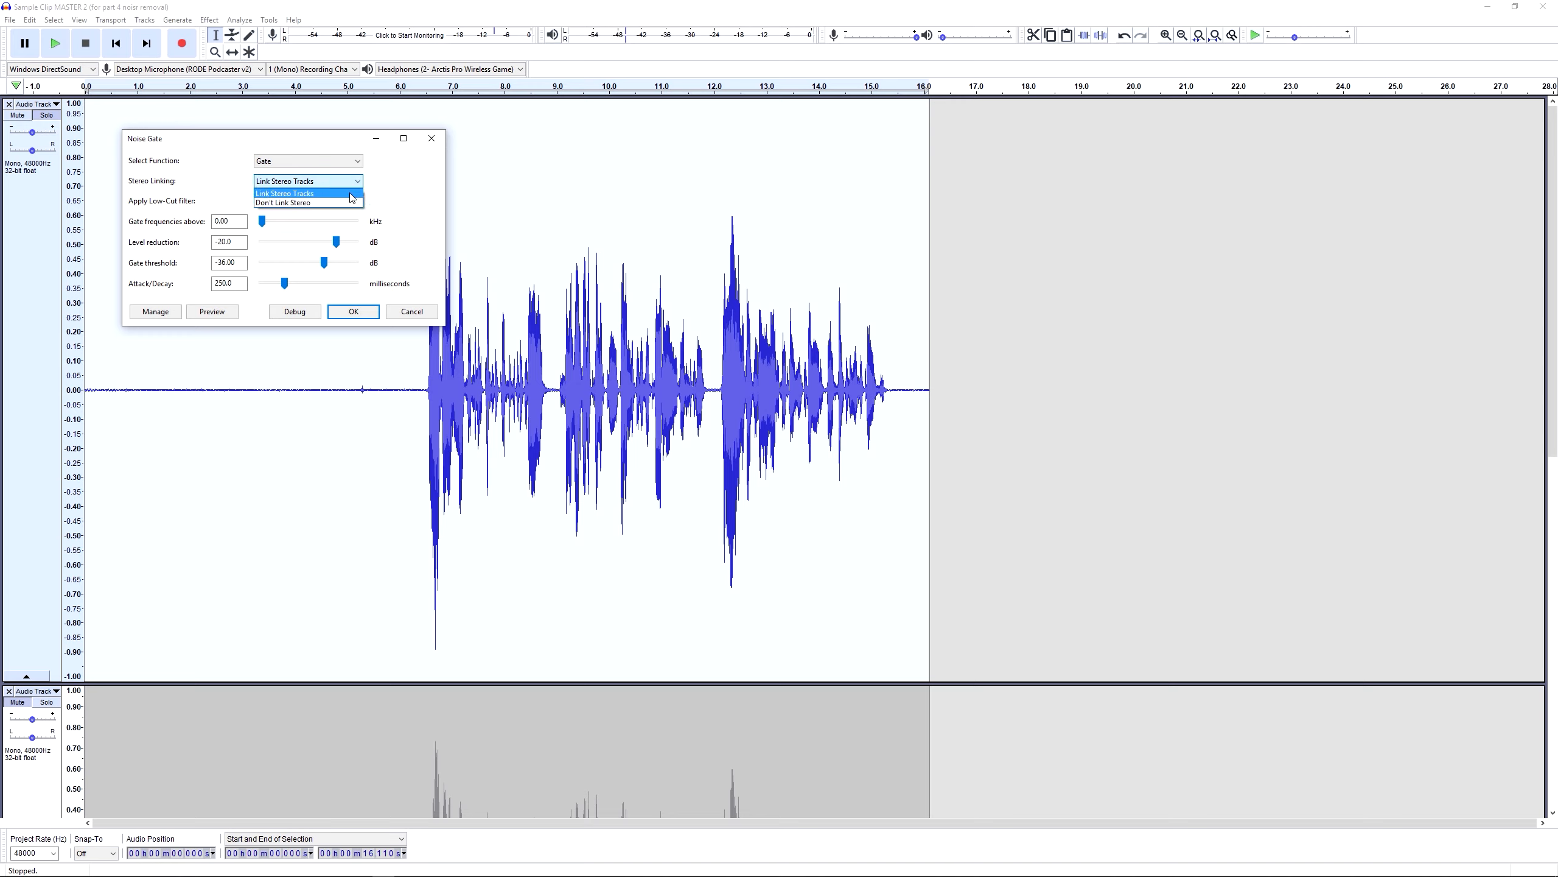
click(410, 193)
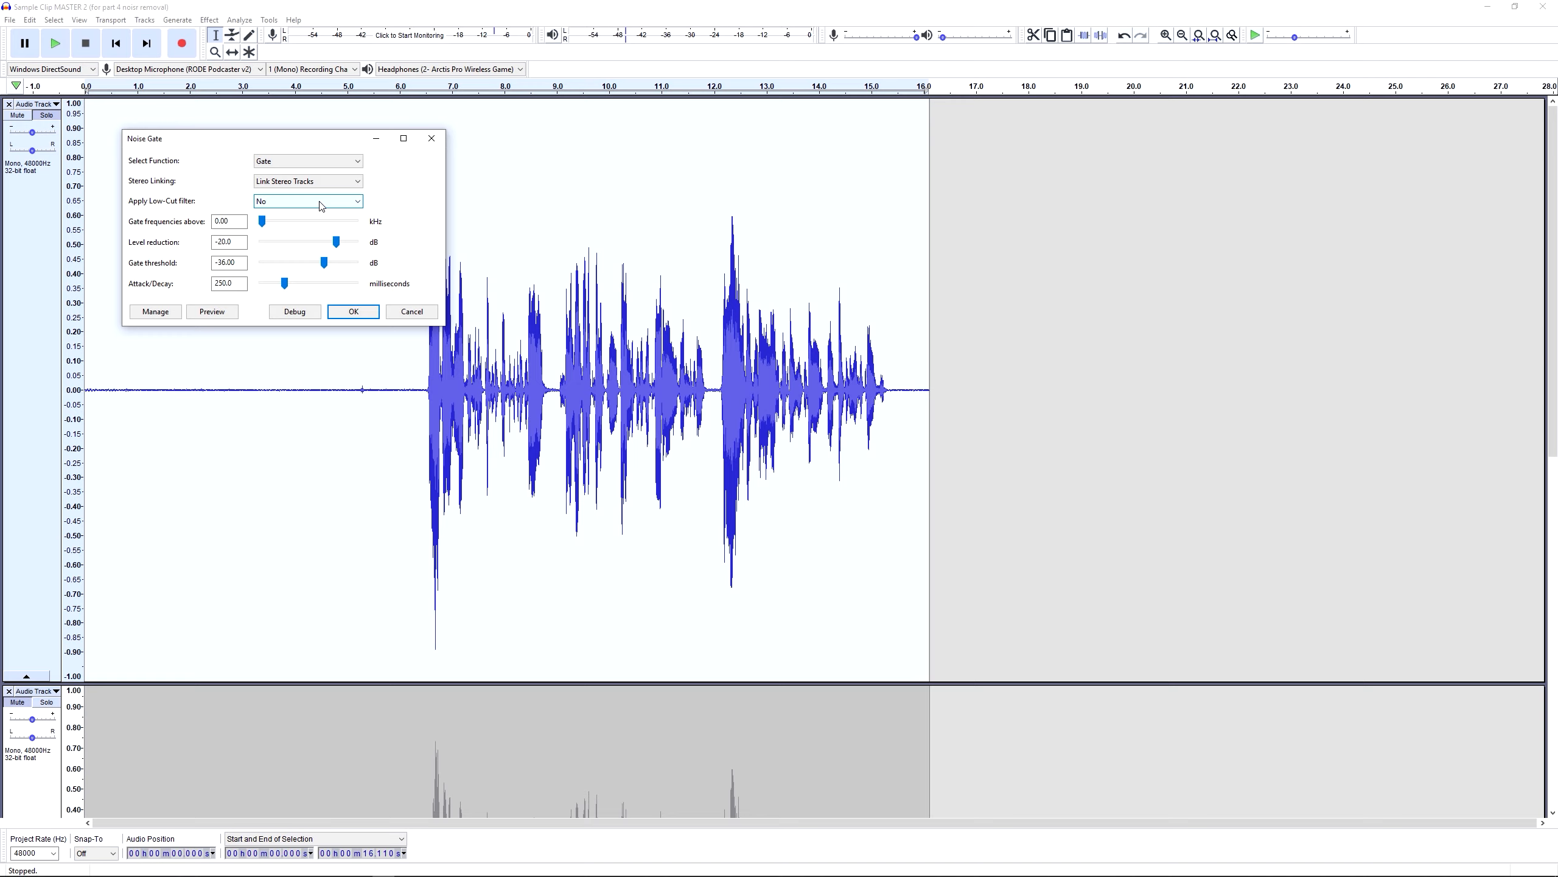
click(352, 201)
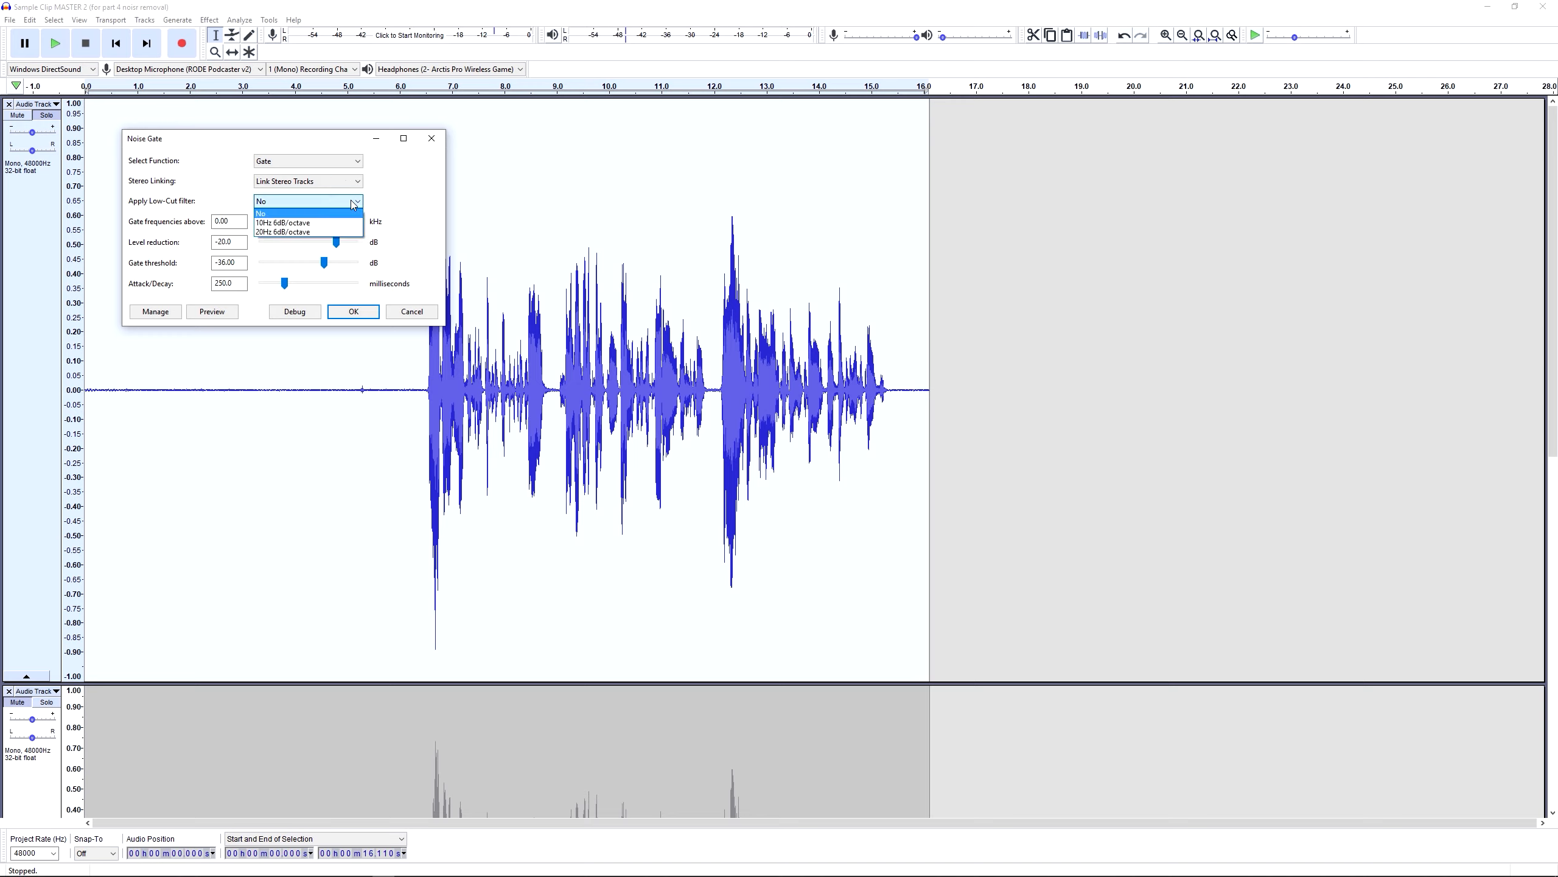
click(352, 210)
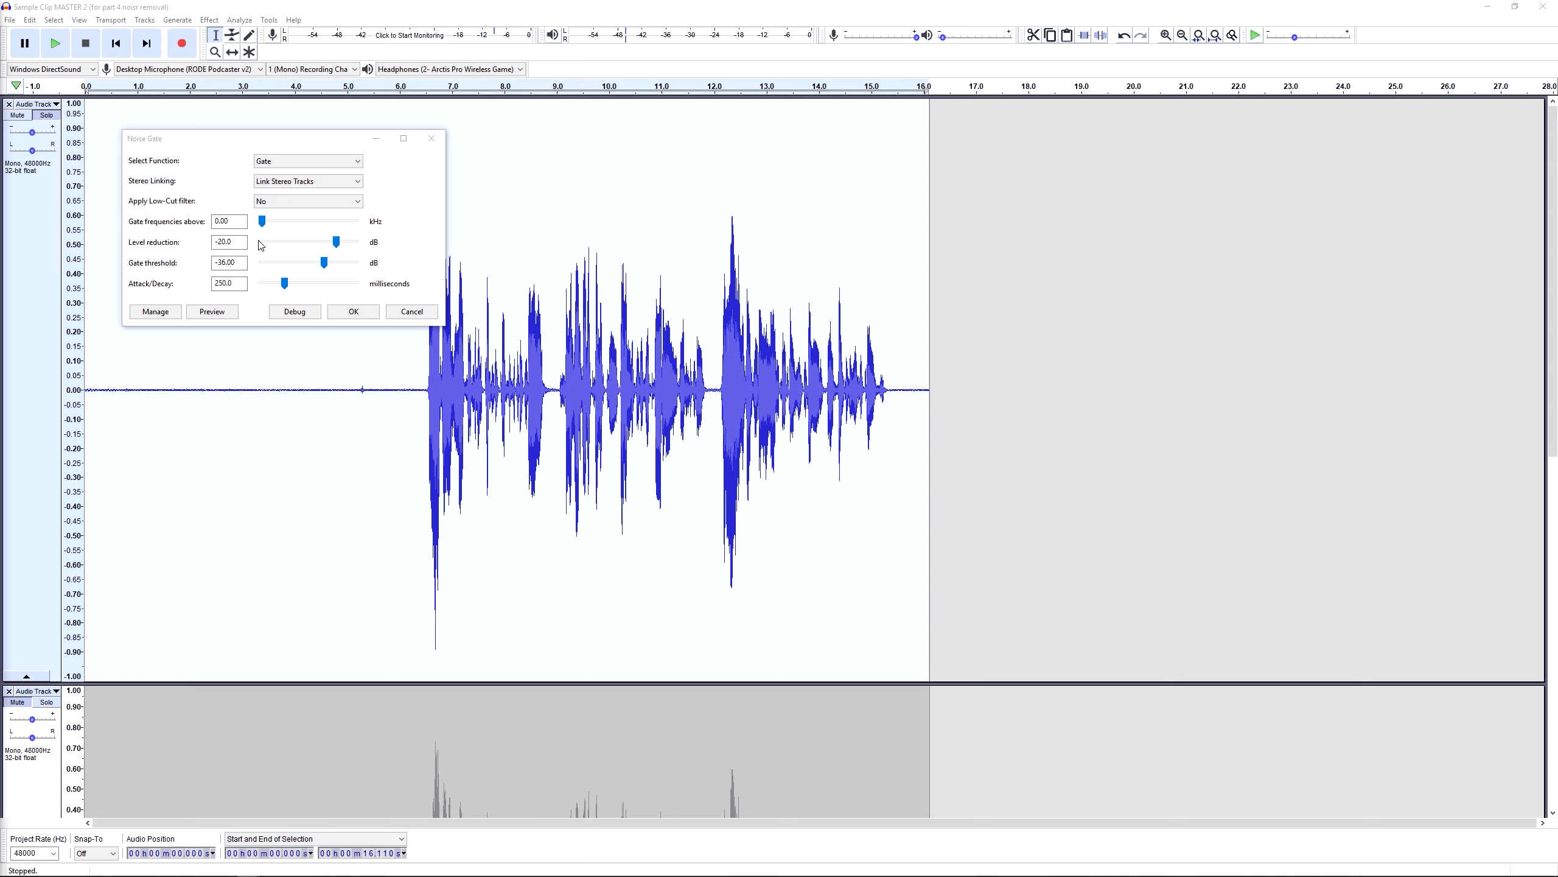
- Set the gate threshold to -43 dB and apply the Noise Gate to the first track
click(218, 222)
click(234, 243)
click(225, 263)
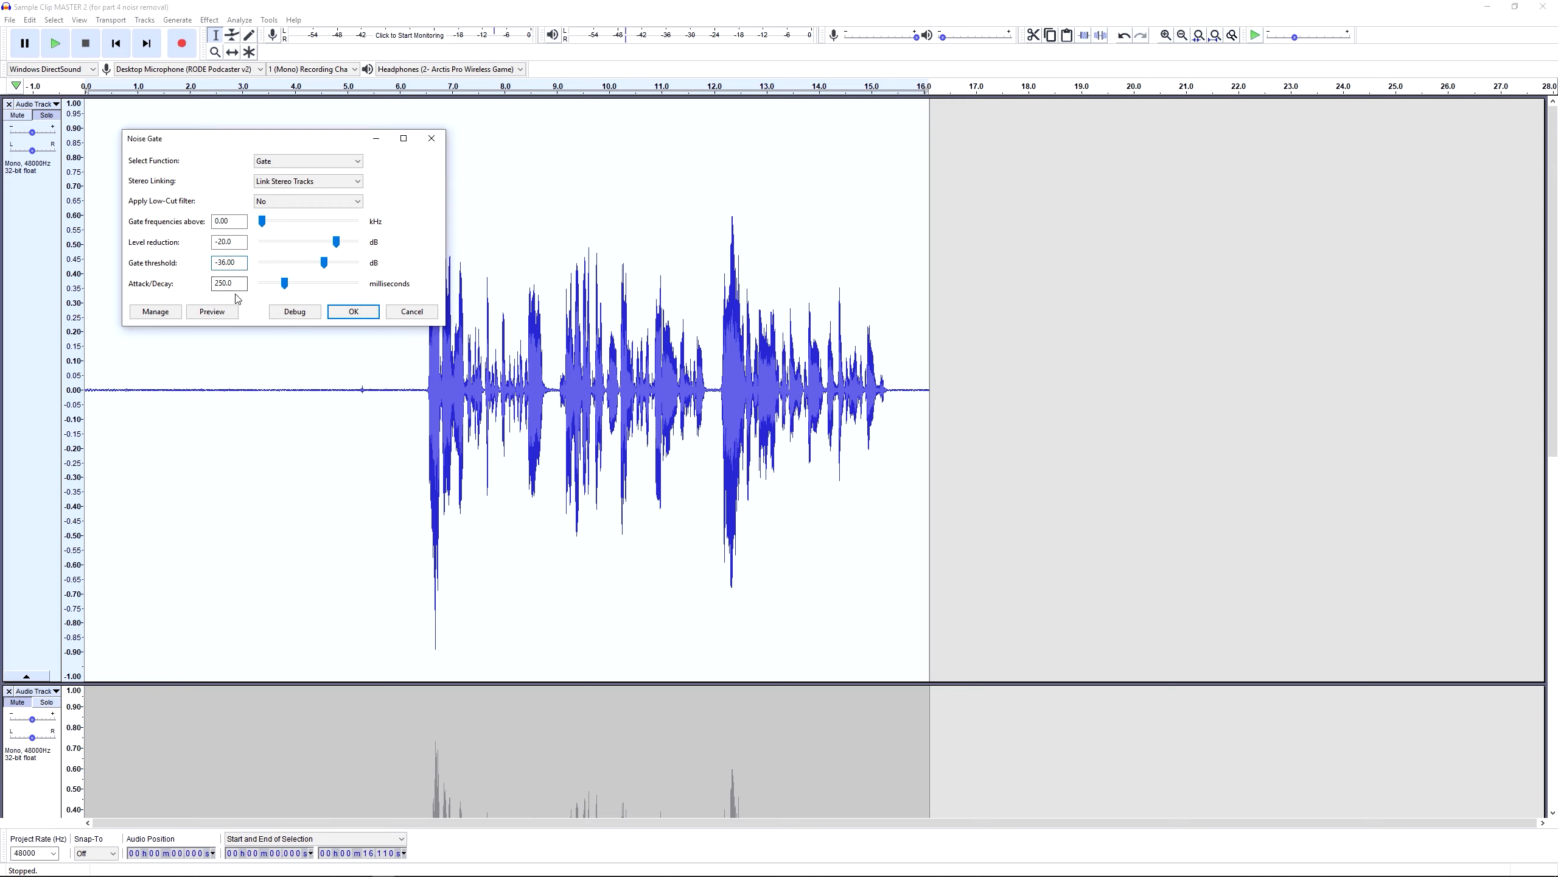
key(BackSpace)
text(45)
key(BackSpace)
text(3)
click(355, 311)
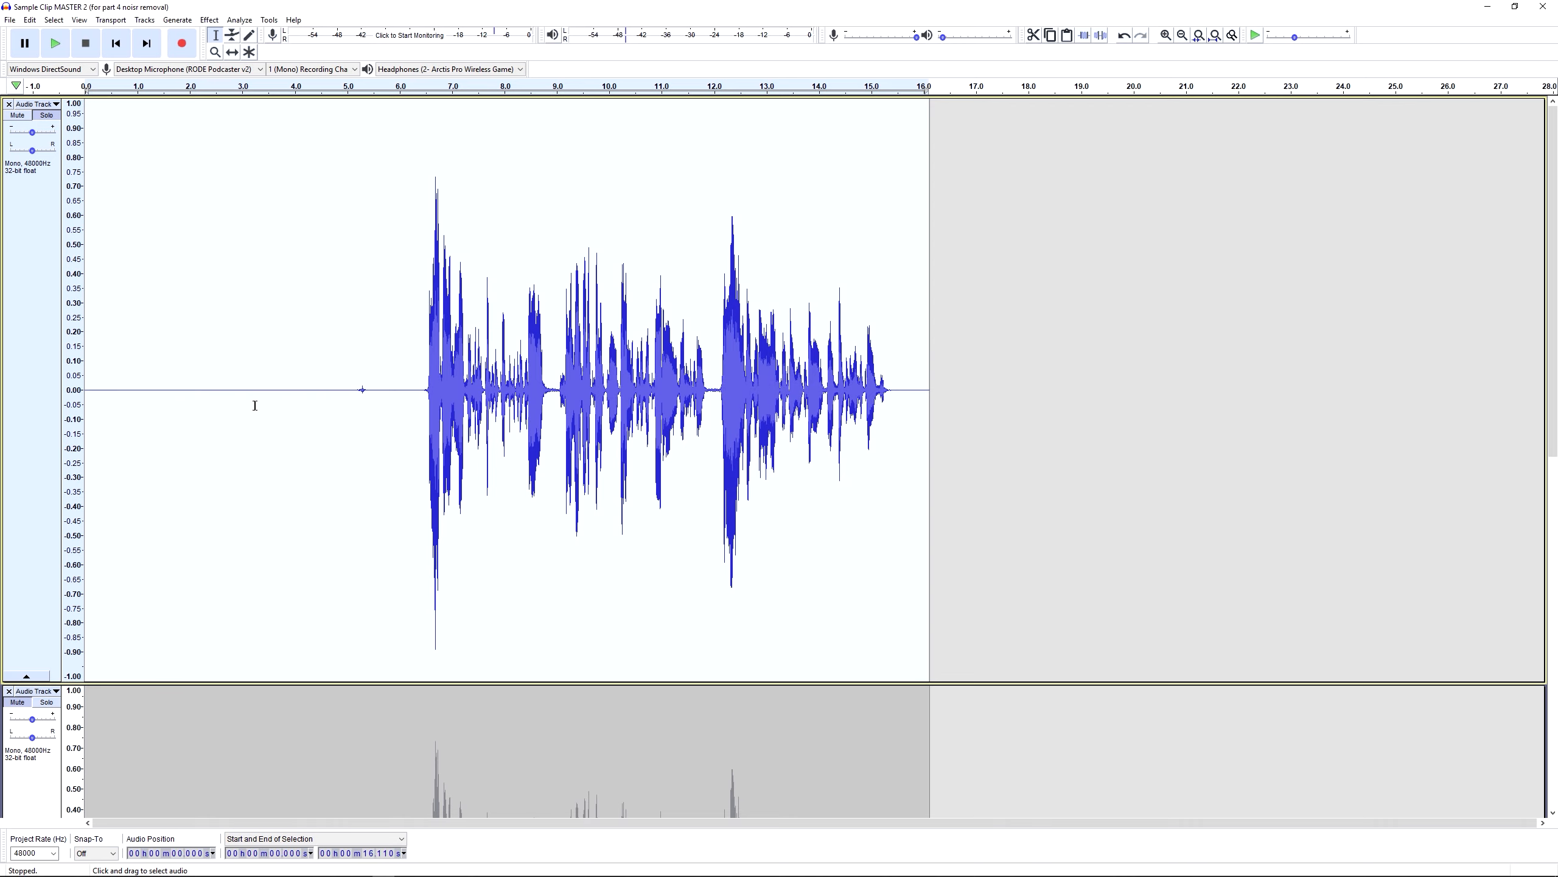
scroll(285, 350, down, 7)
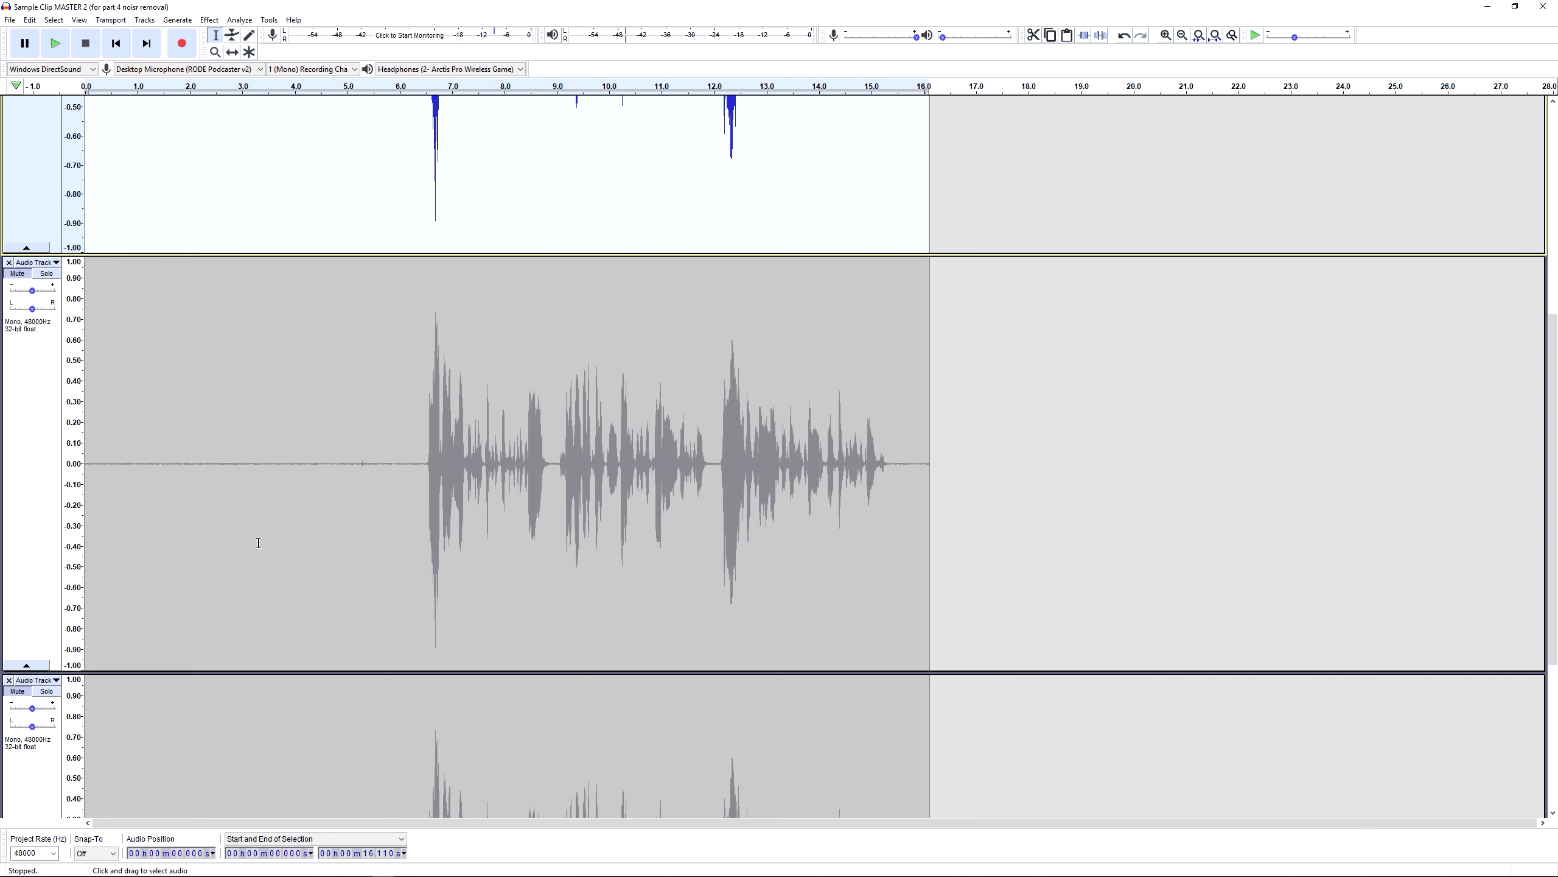
scroll(273, 197, up, 6)
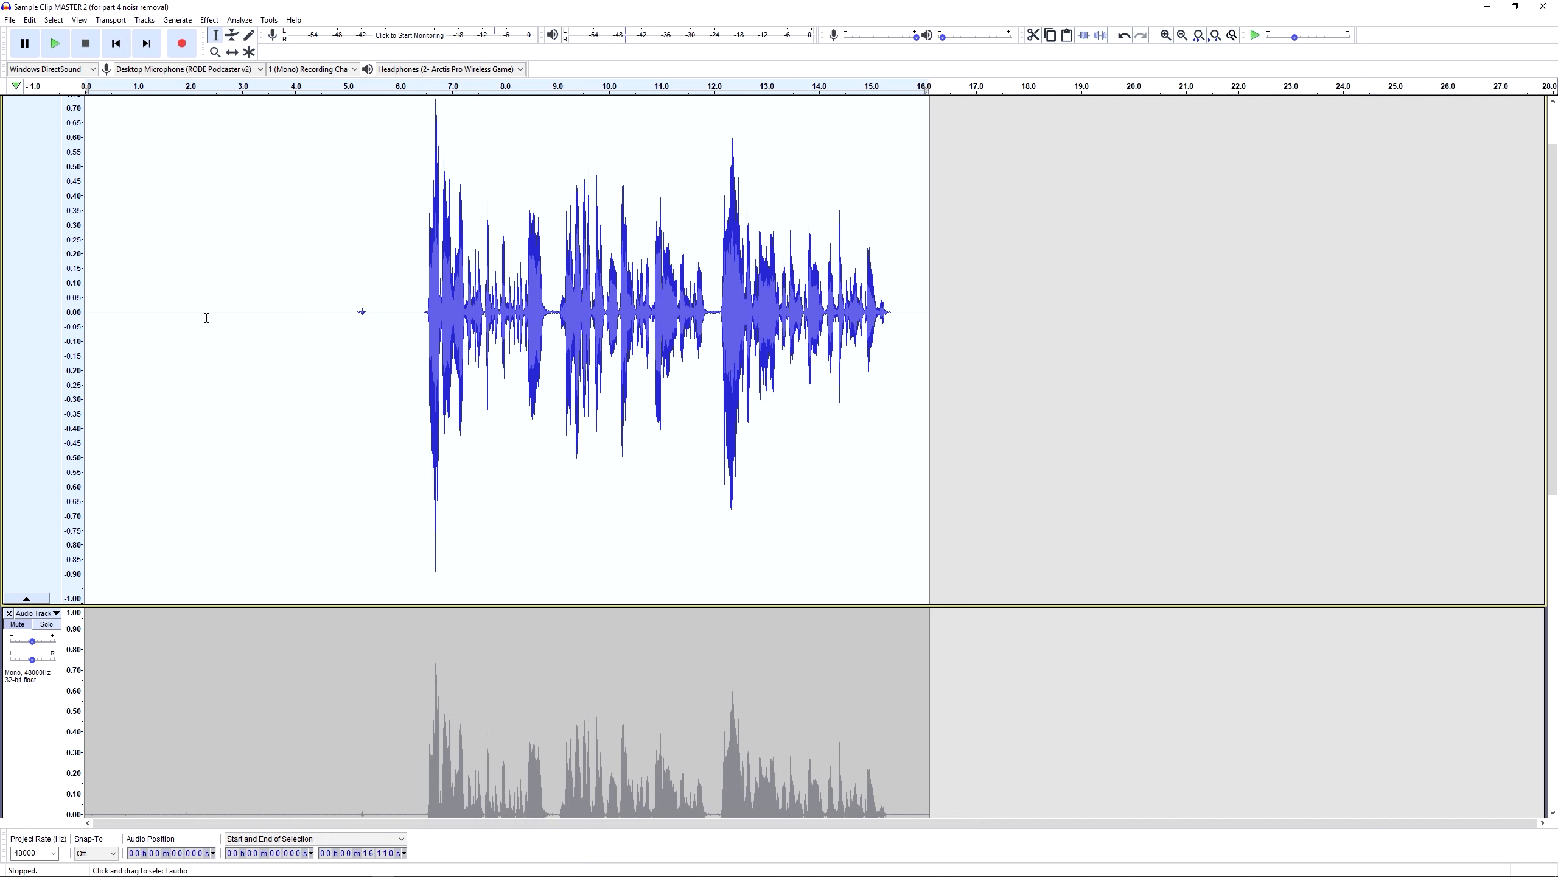
- Play the gated first track's speech from about 6.1 s and stop after the first phrase
drag(261, 311, 152, 312)
scroll(339, 425, up, 2)
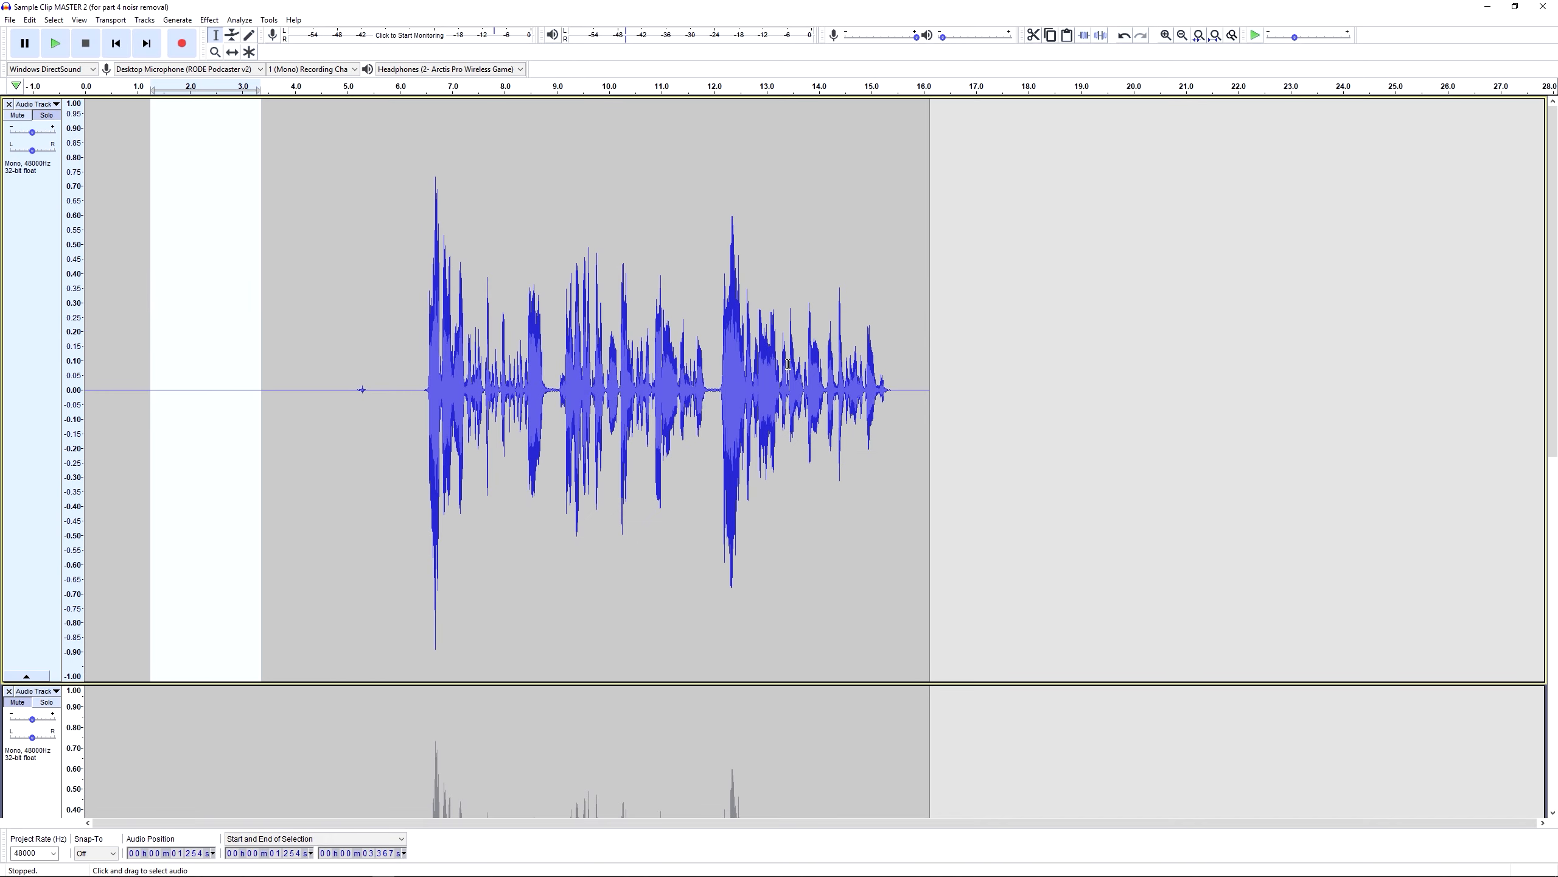
click(324, 248)
click(404, 257)
key(space)
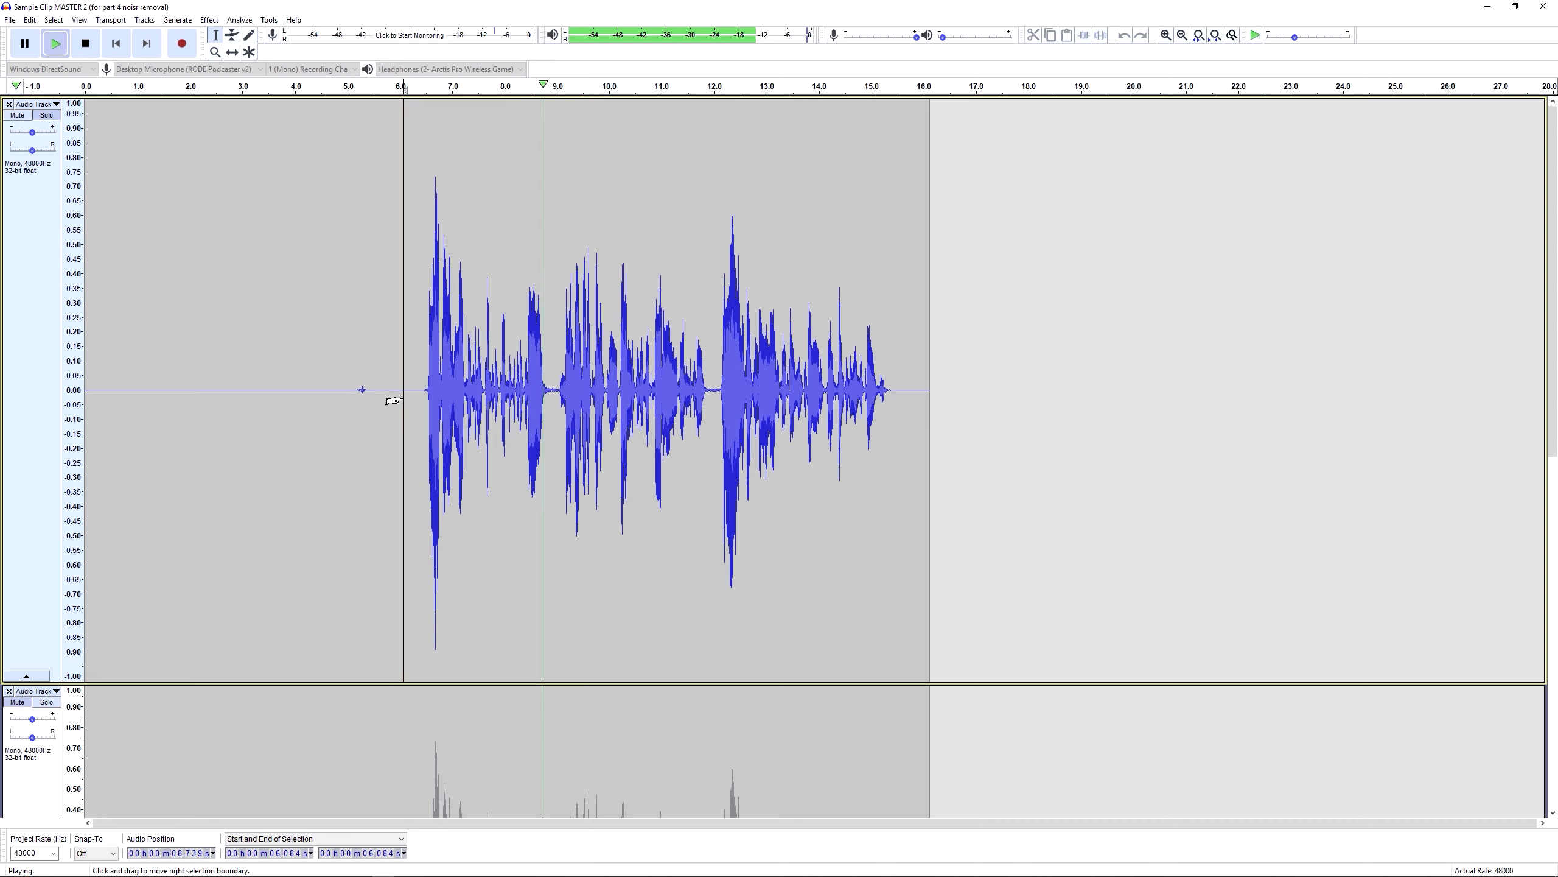
key(space)
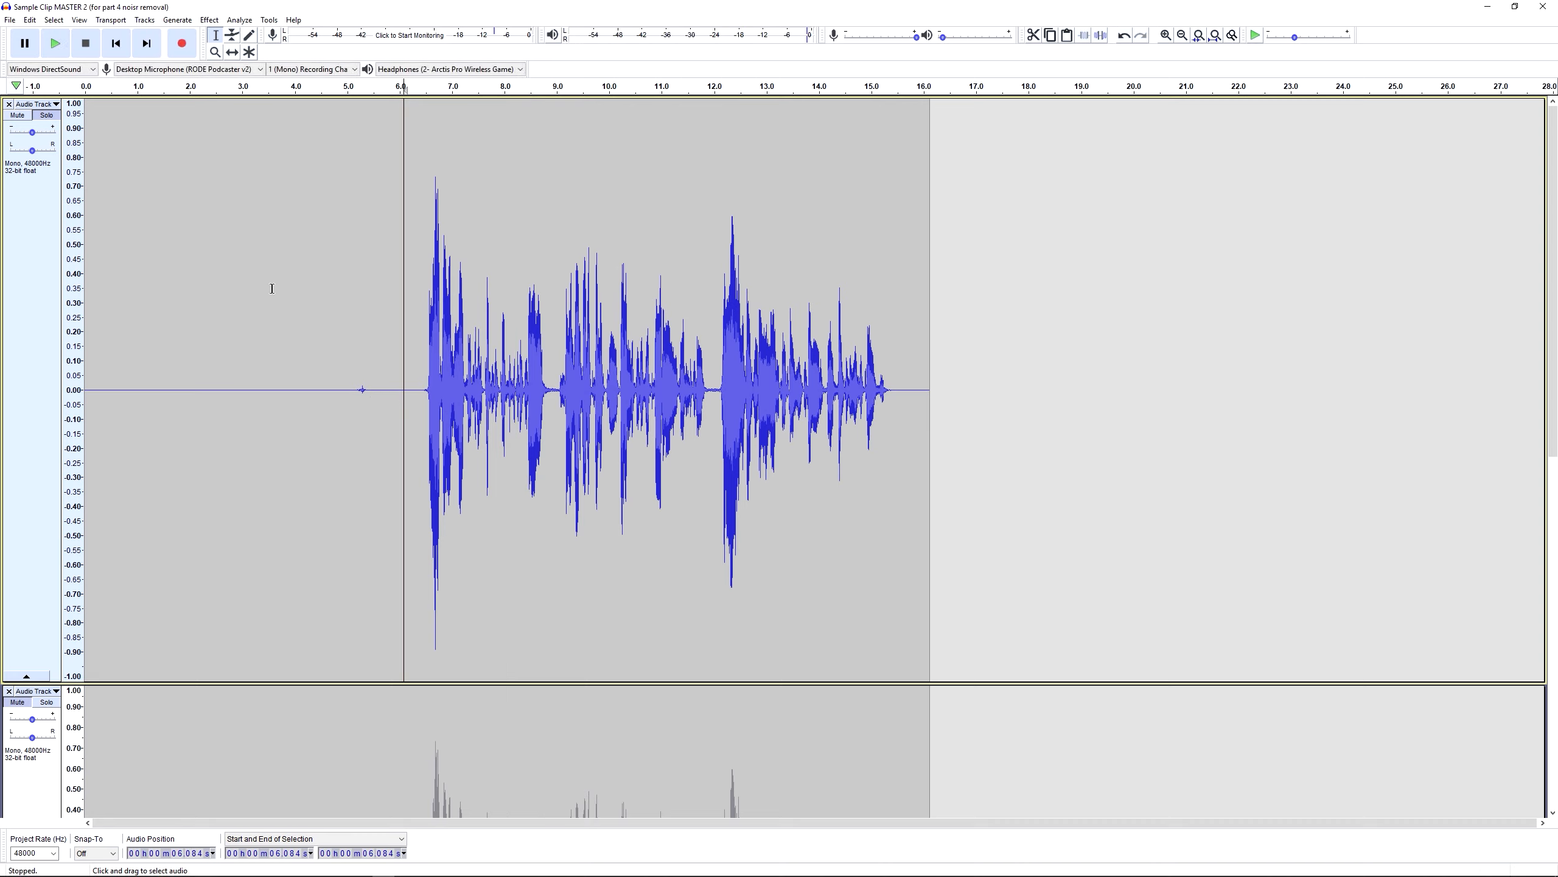
- Play the first track's silent lead-in from about 0.6 s, then check the stretch from about 1.5 to 5.0 s and the pause near 8.9 s
click(116, 285)
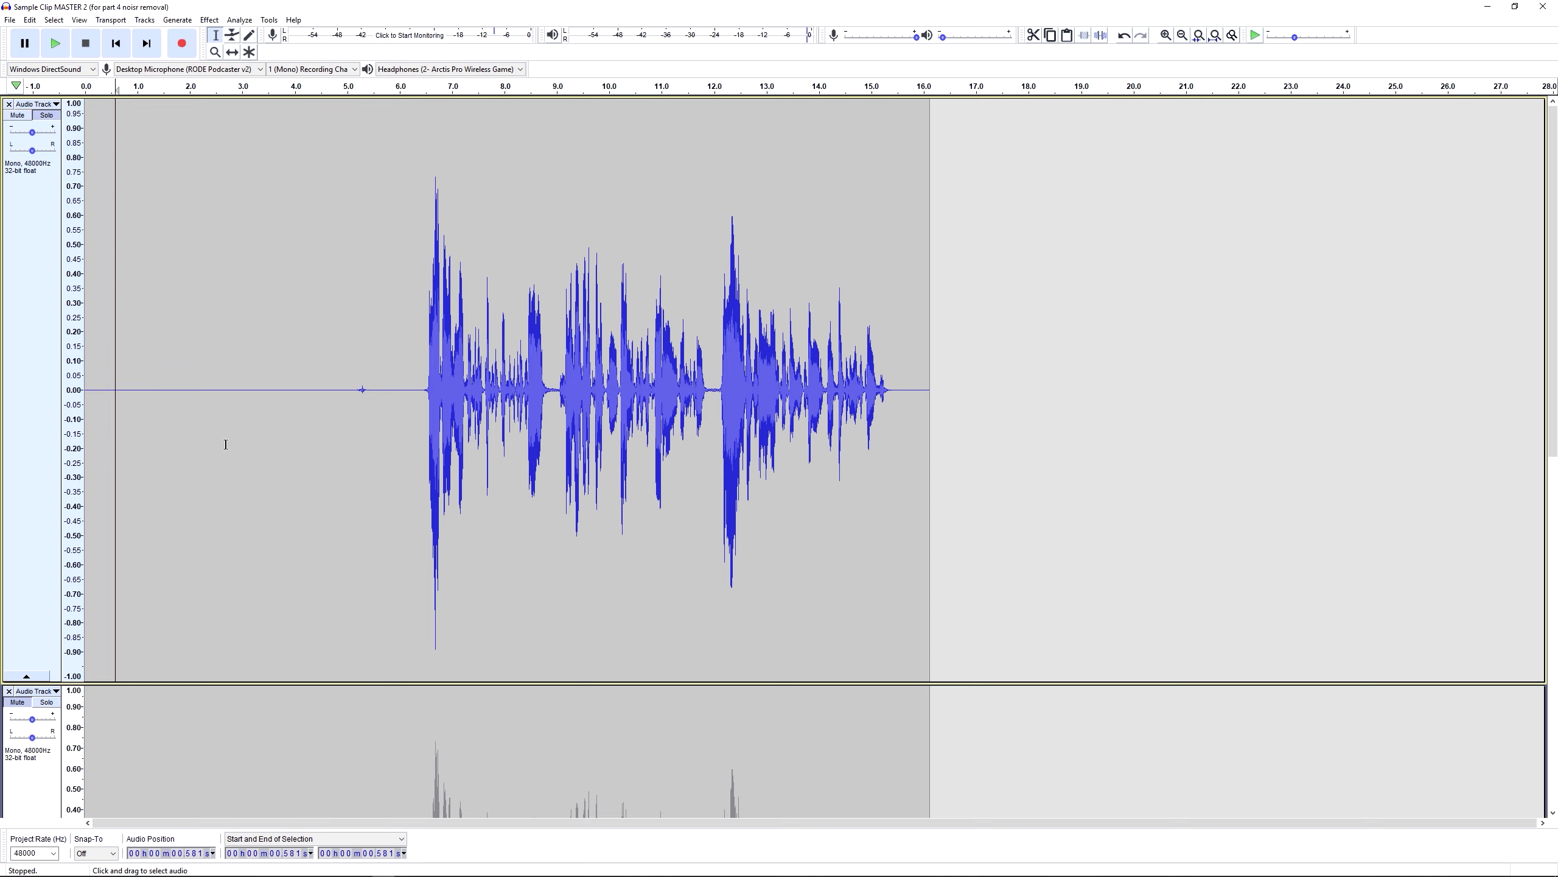
key(space)
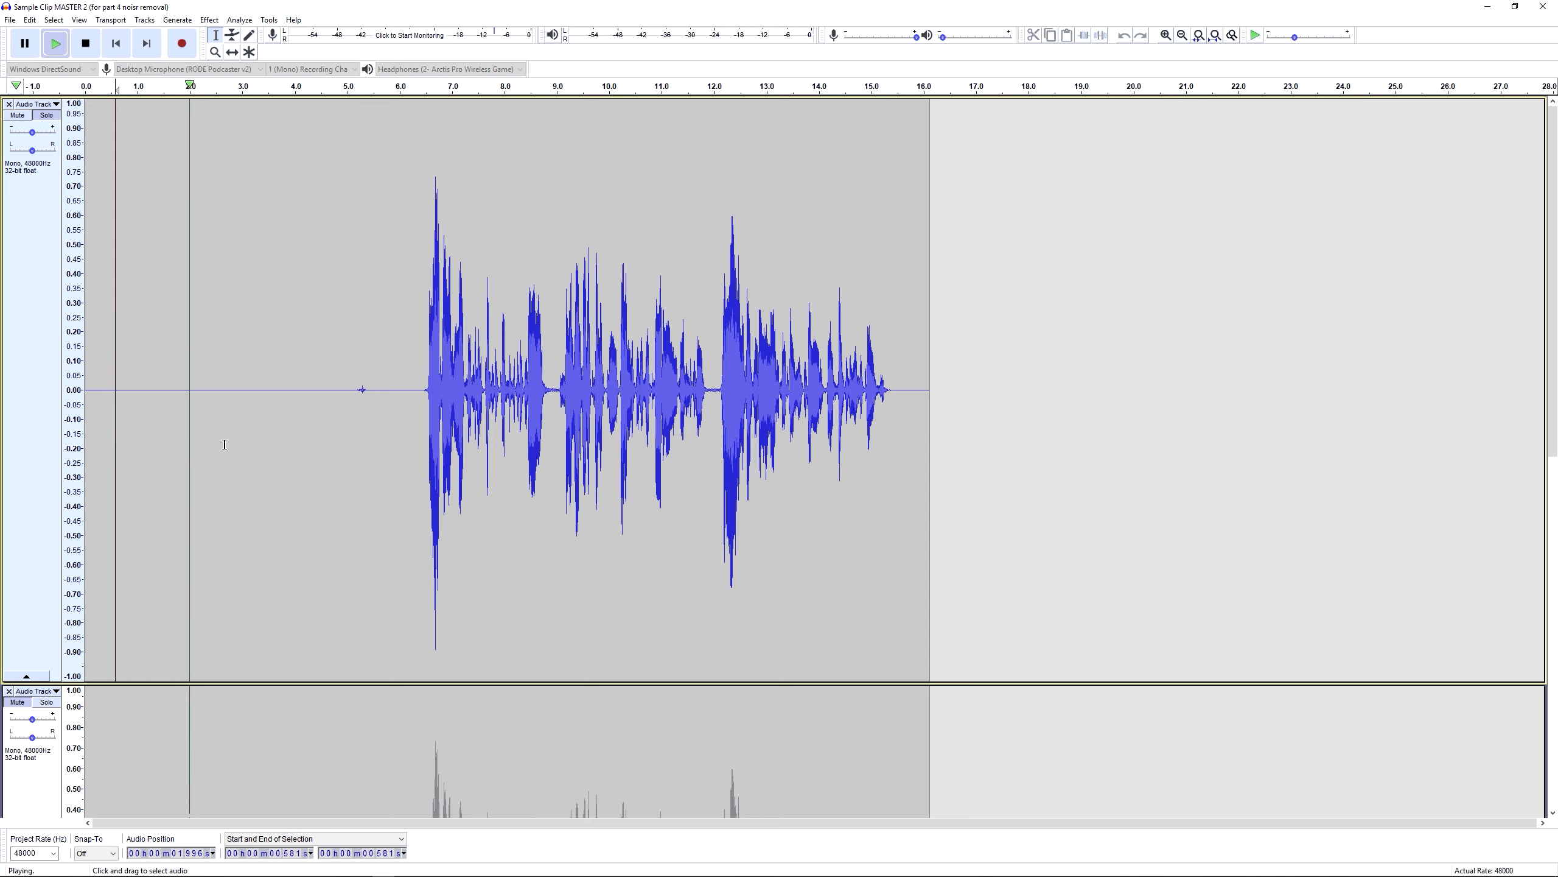
key(space)
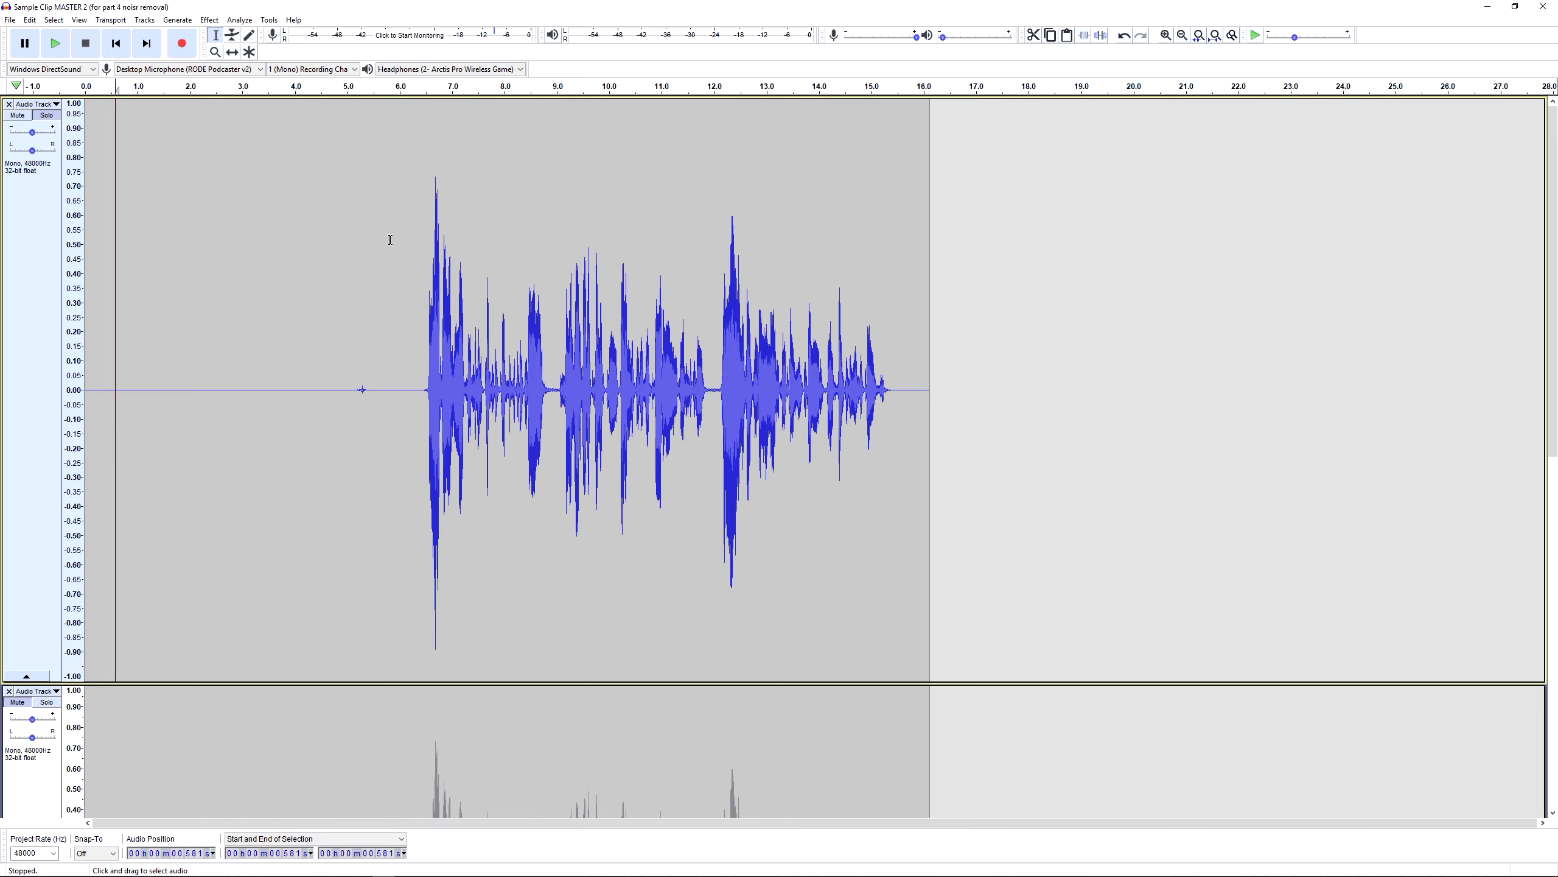
drag(161, 368, 344, 365)
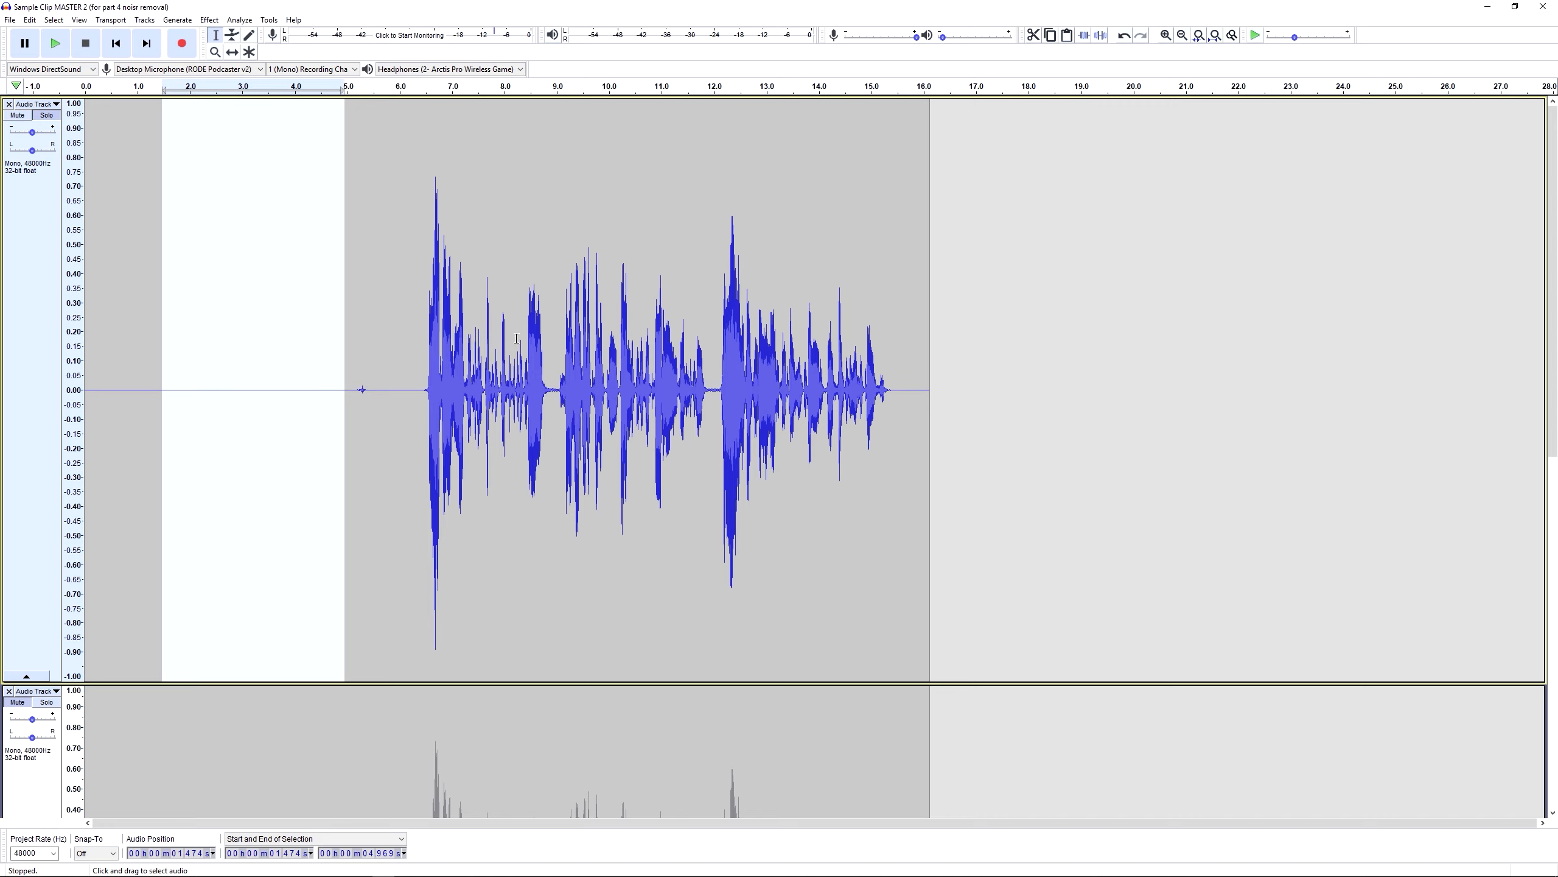
click(549, 368)
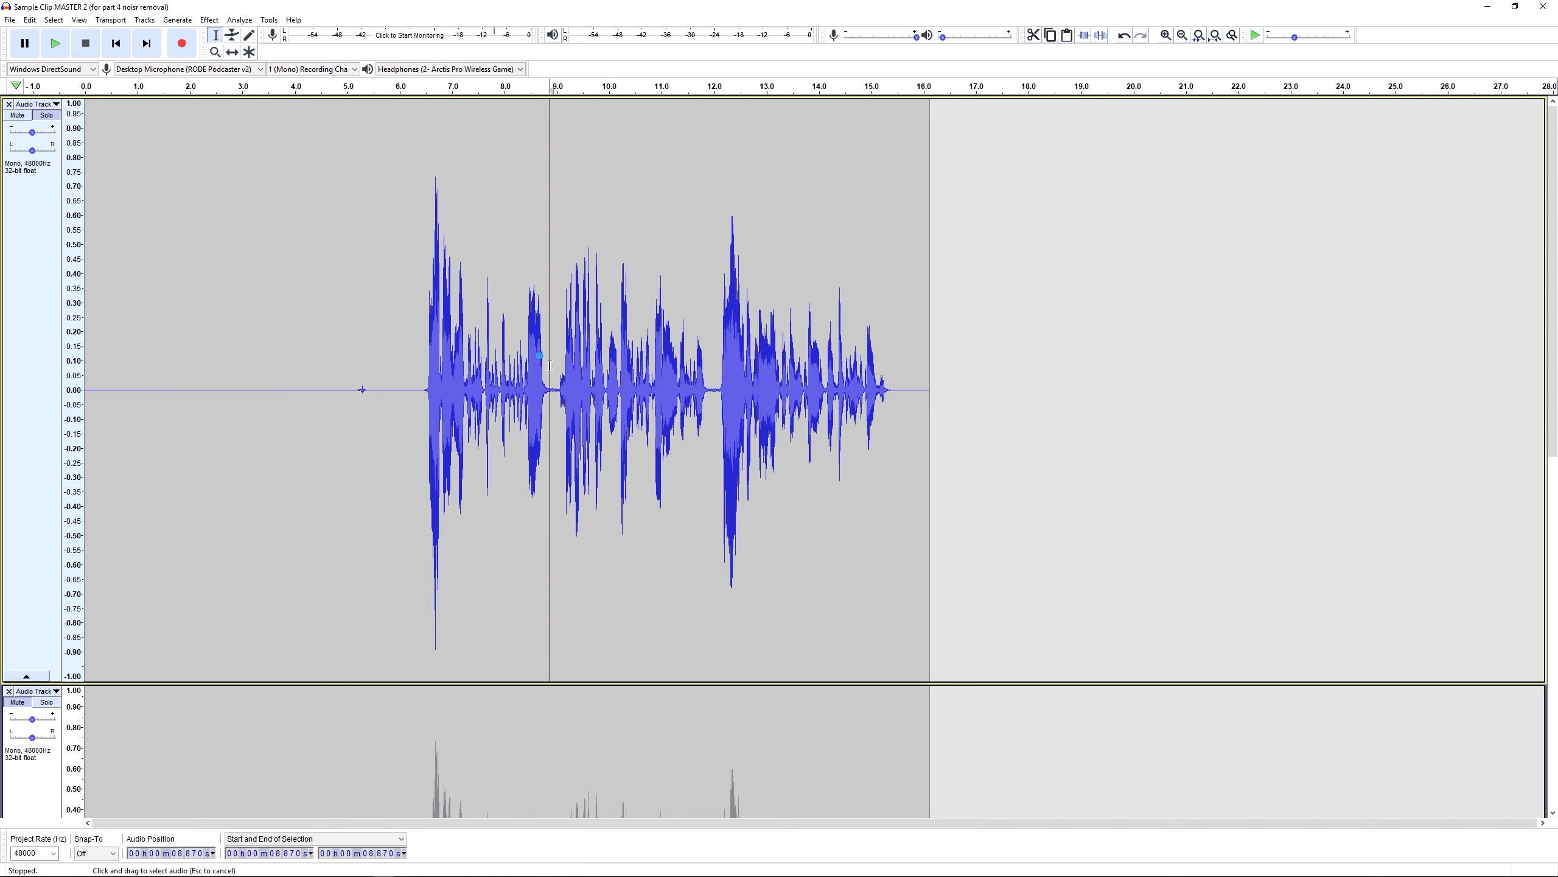
- Turn off solo on the first track and reduce its height so the whole second track fits in view
scroll(540, 294, down, 3)
scroll(526, 242, up, 1)
scroll(526, 242, down, 5)
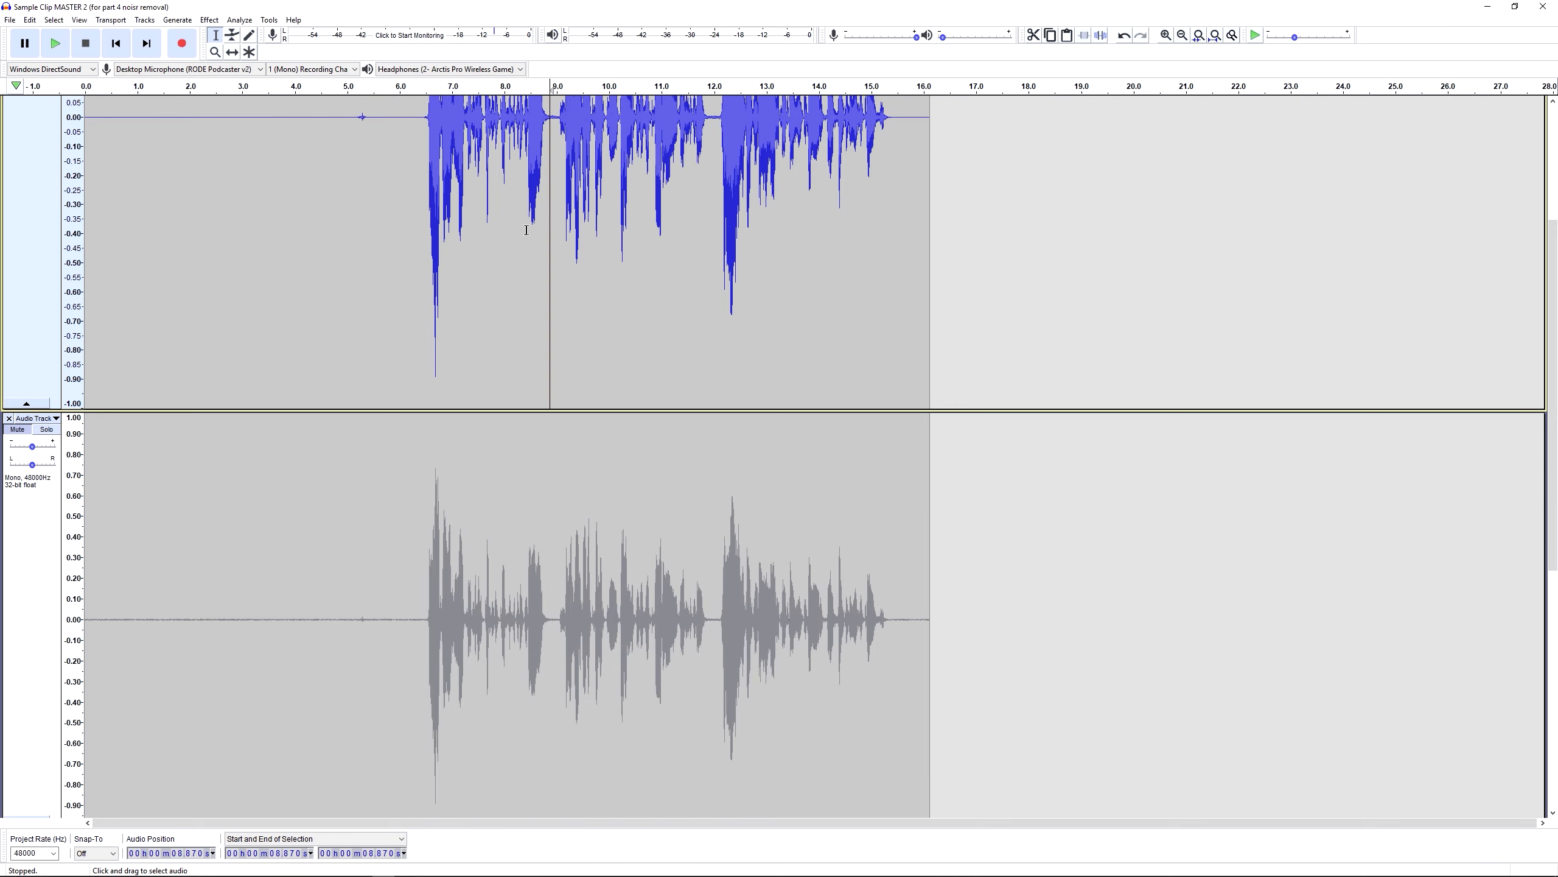
scroll(526, 229, up, 7)
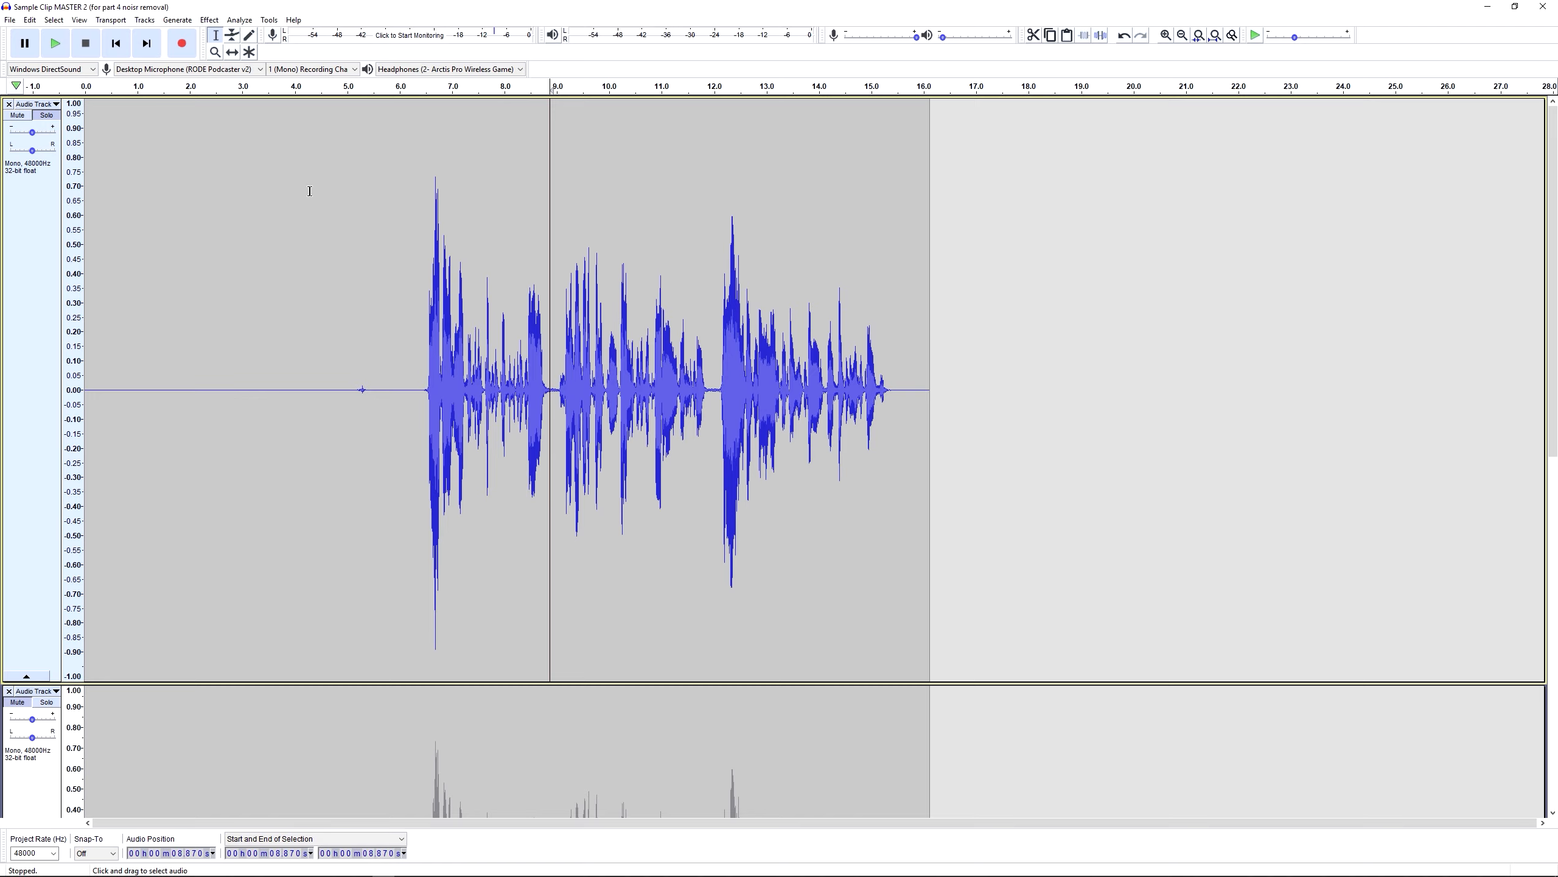
scroll(335, 236, down, 2)
scroll(335, 236, down, 20)
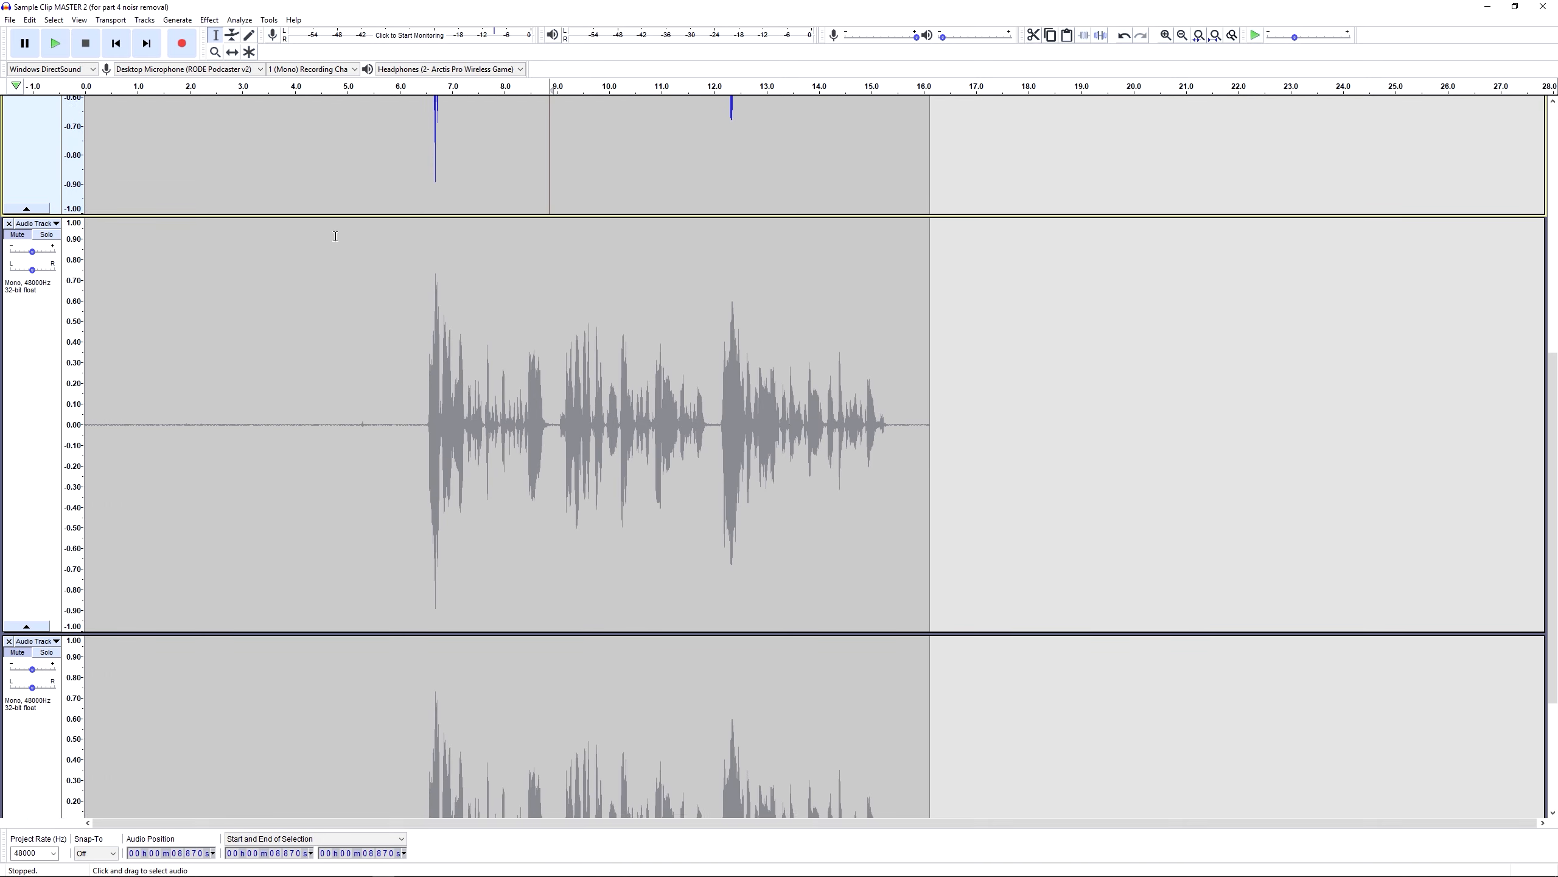
scroll(163, 216, up, 20)
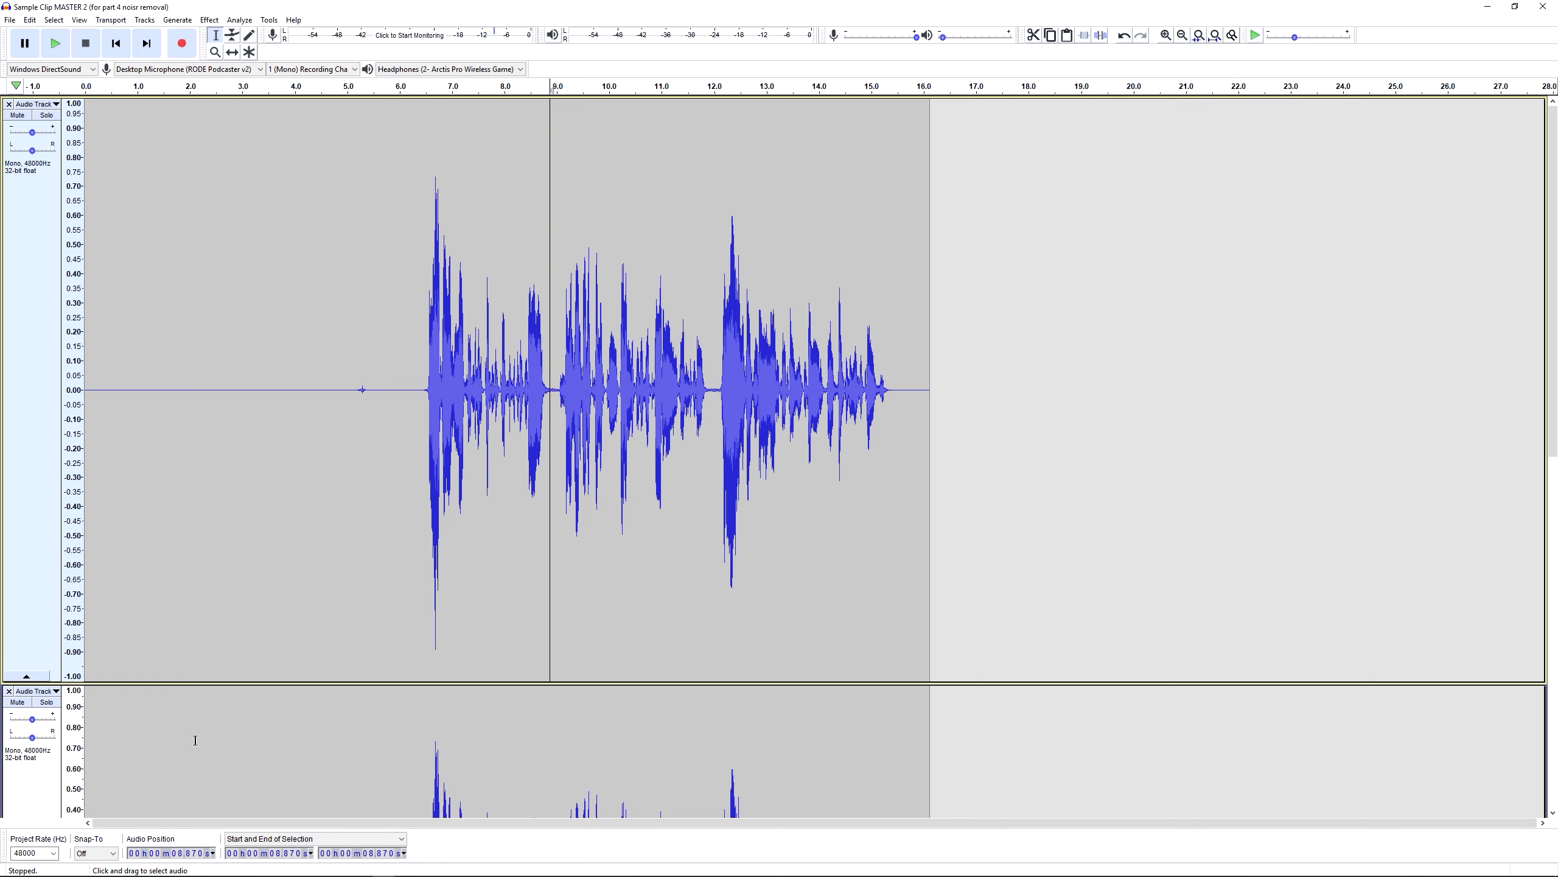
drag(203, 683, 215, 325)
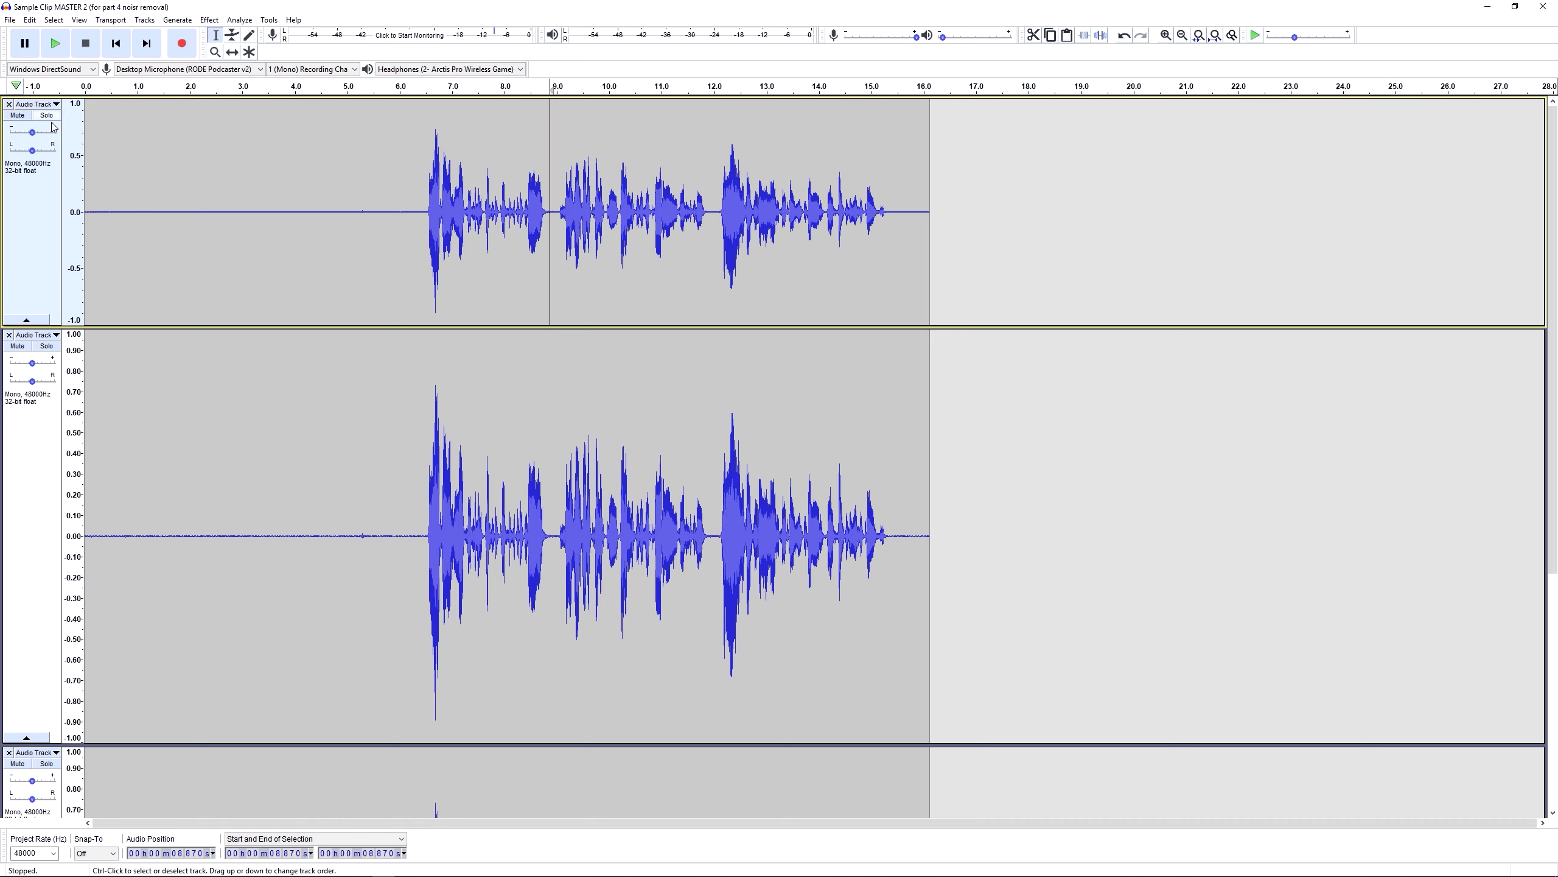
click(35, 212)
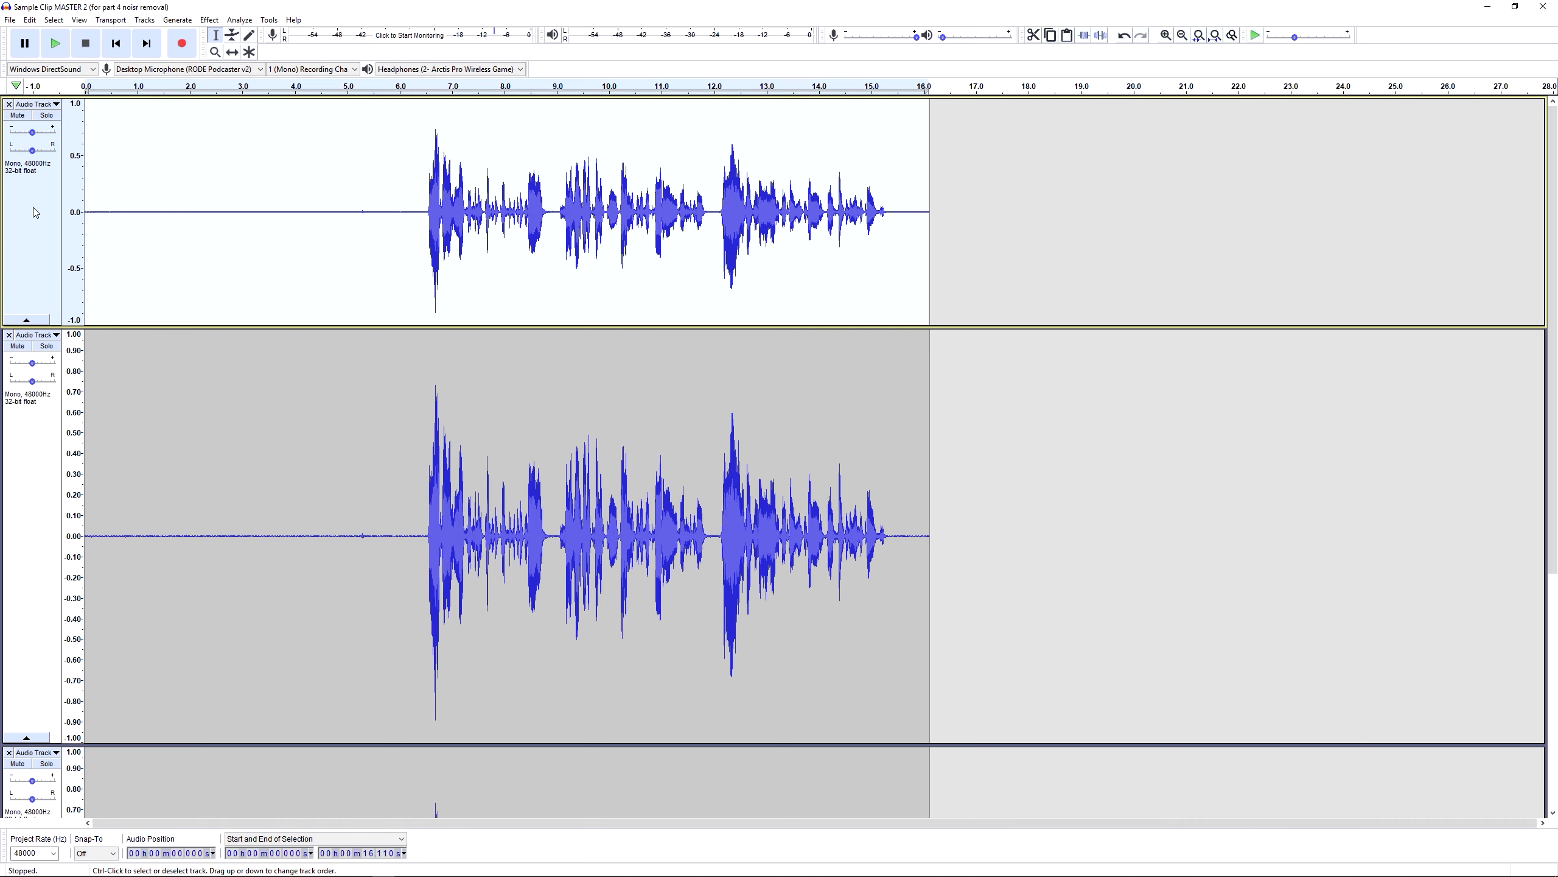
click(57, 104)
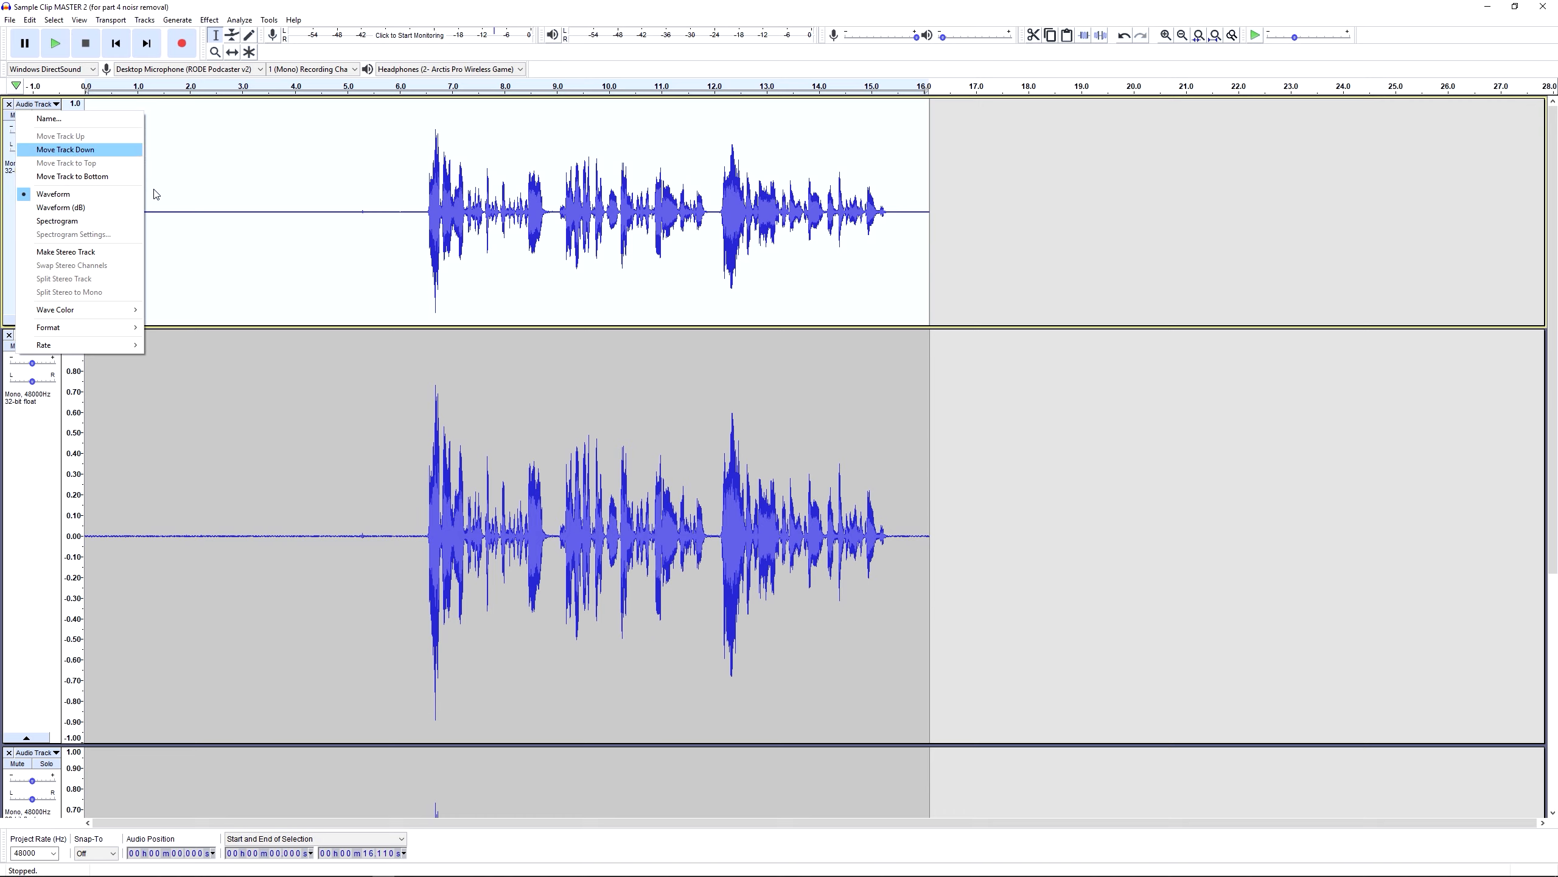
click(210, 156)
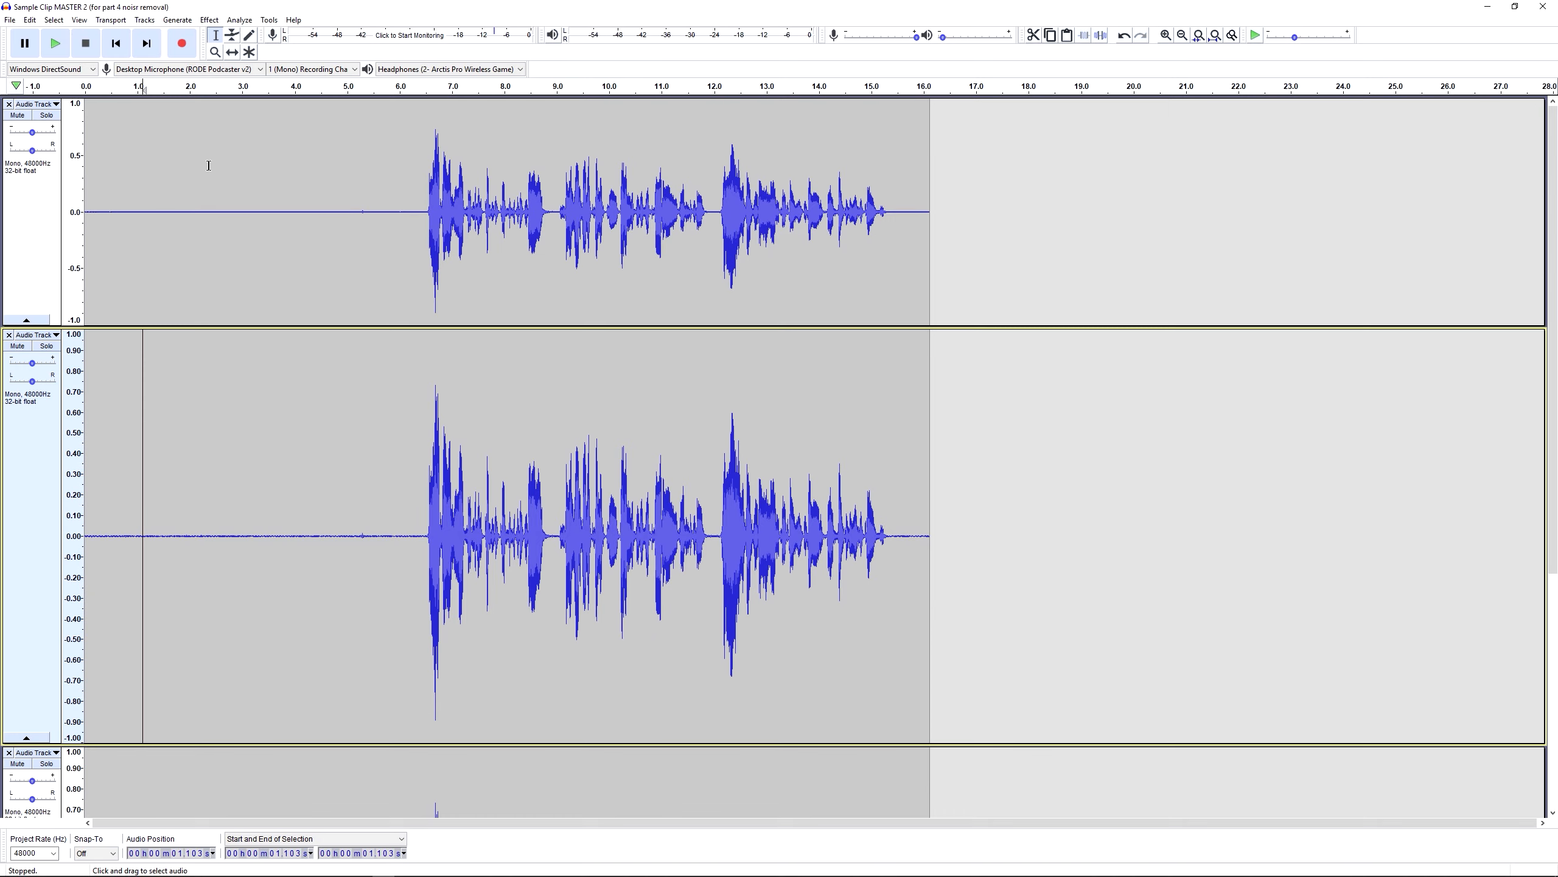
- Examine the second track's noisy lead-in from about 0.9 to 3.7 s and the small blip between about 5.2 and 5.4 s
click(174, 437)
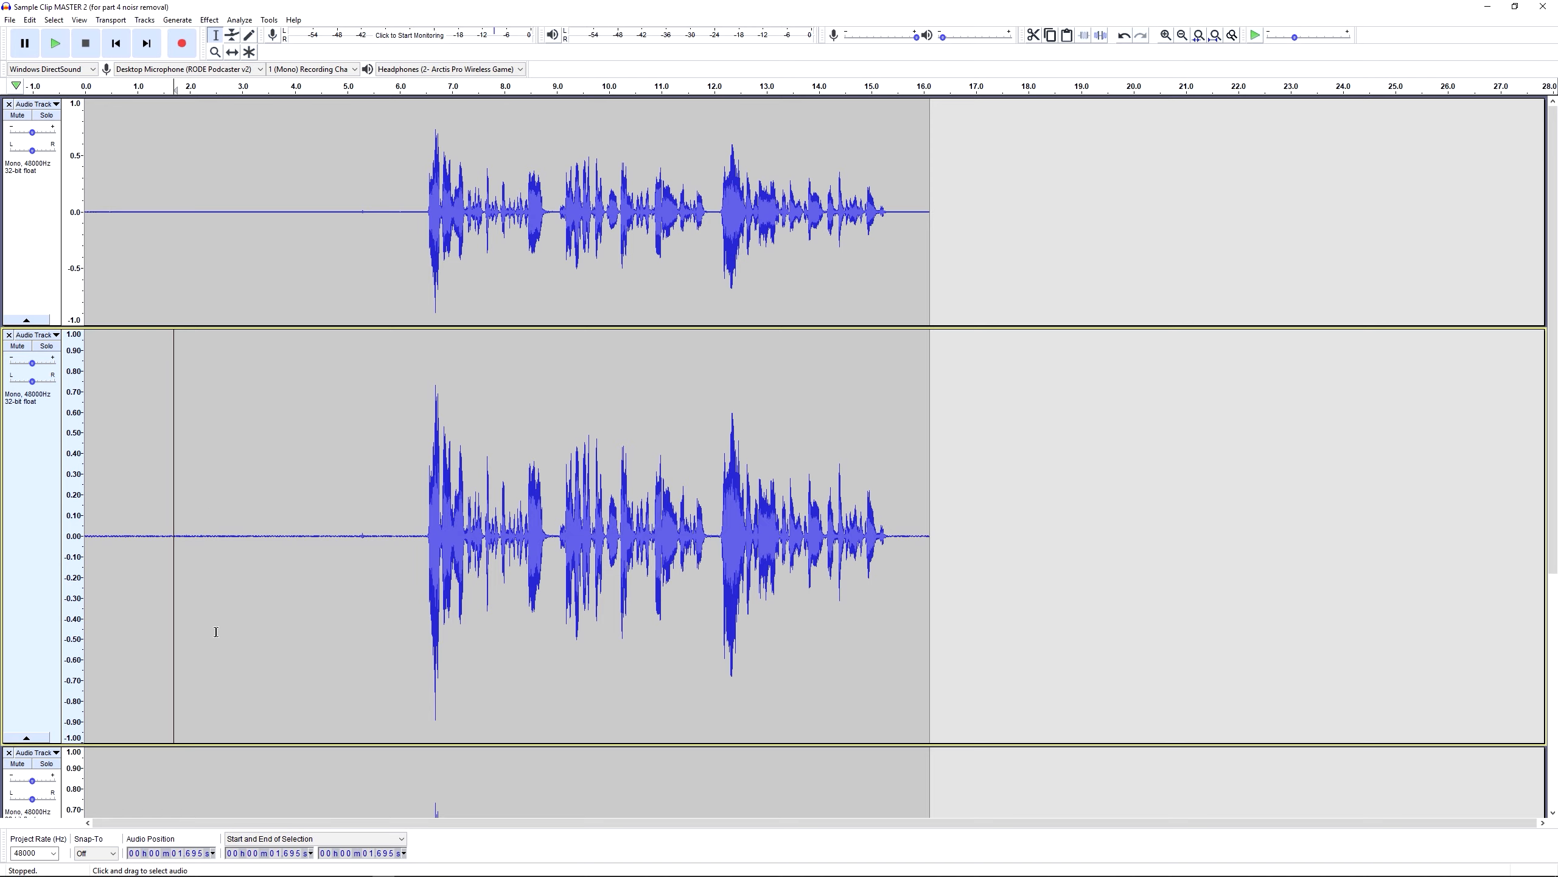
drag(281, 476, 131, 503)
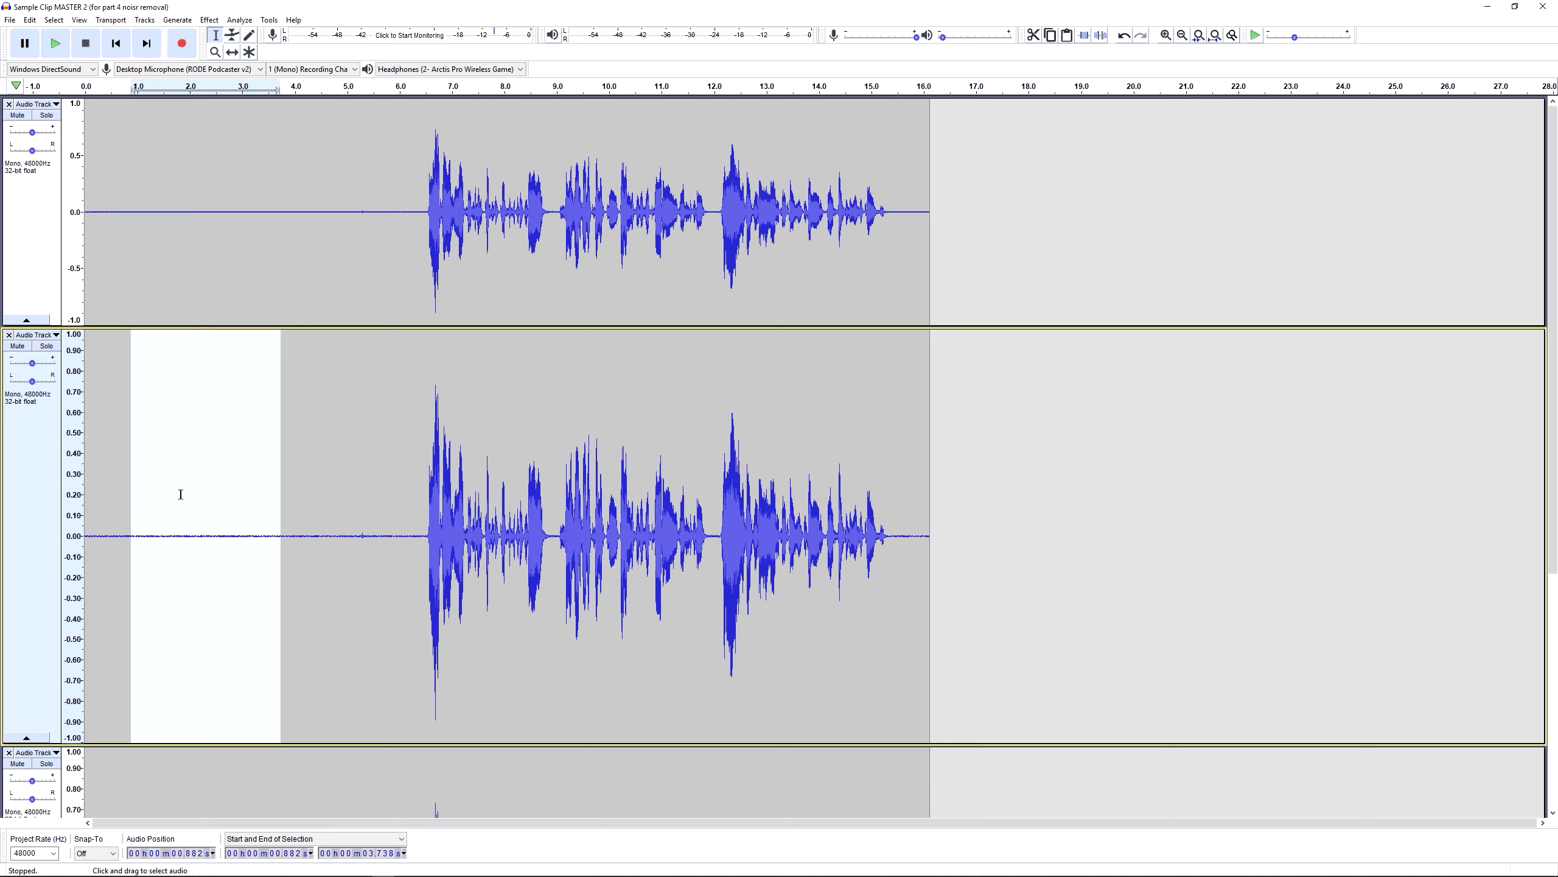
drag(345, 534, 386, 535)
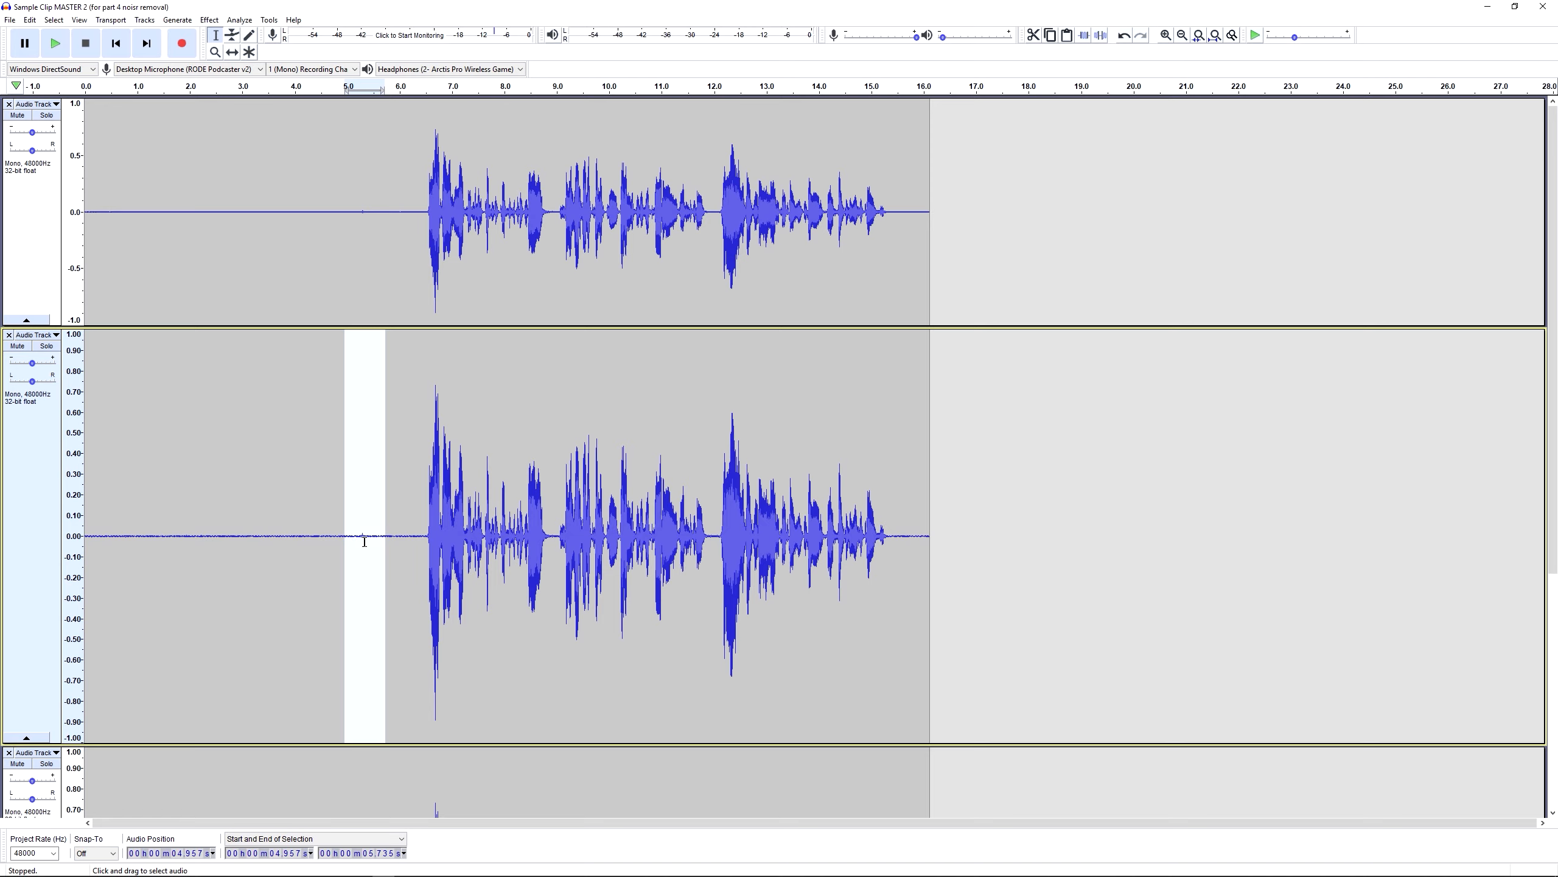
drag(358, 528, 370, 526)
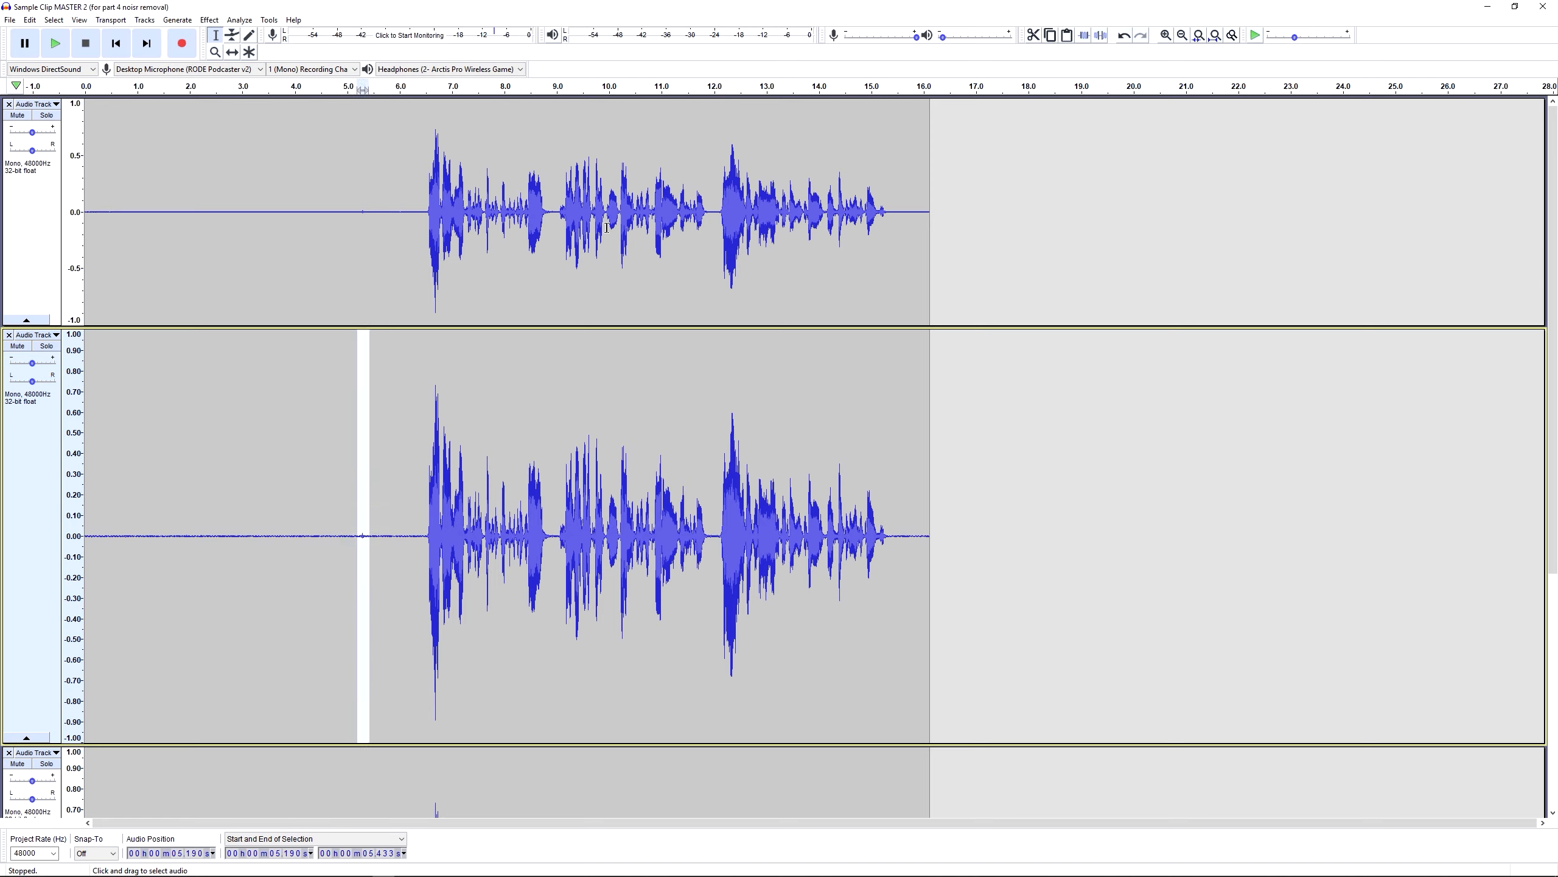
- Select the second track's background noise from about 0.7 to 4.7 s and capture it as the Noise Reduction profile
drag(124, 457, 330, 467)
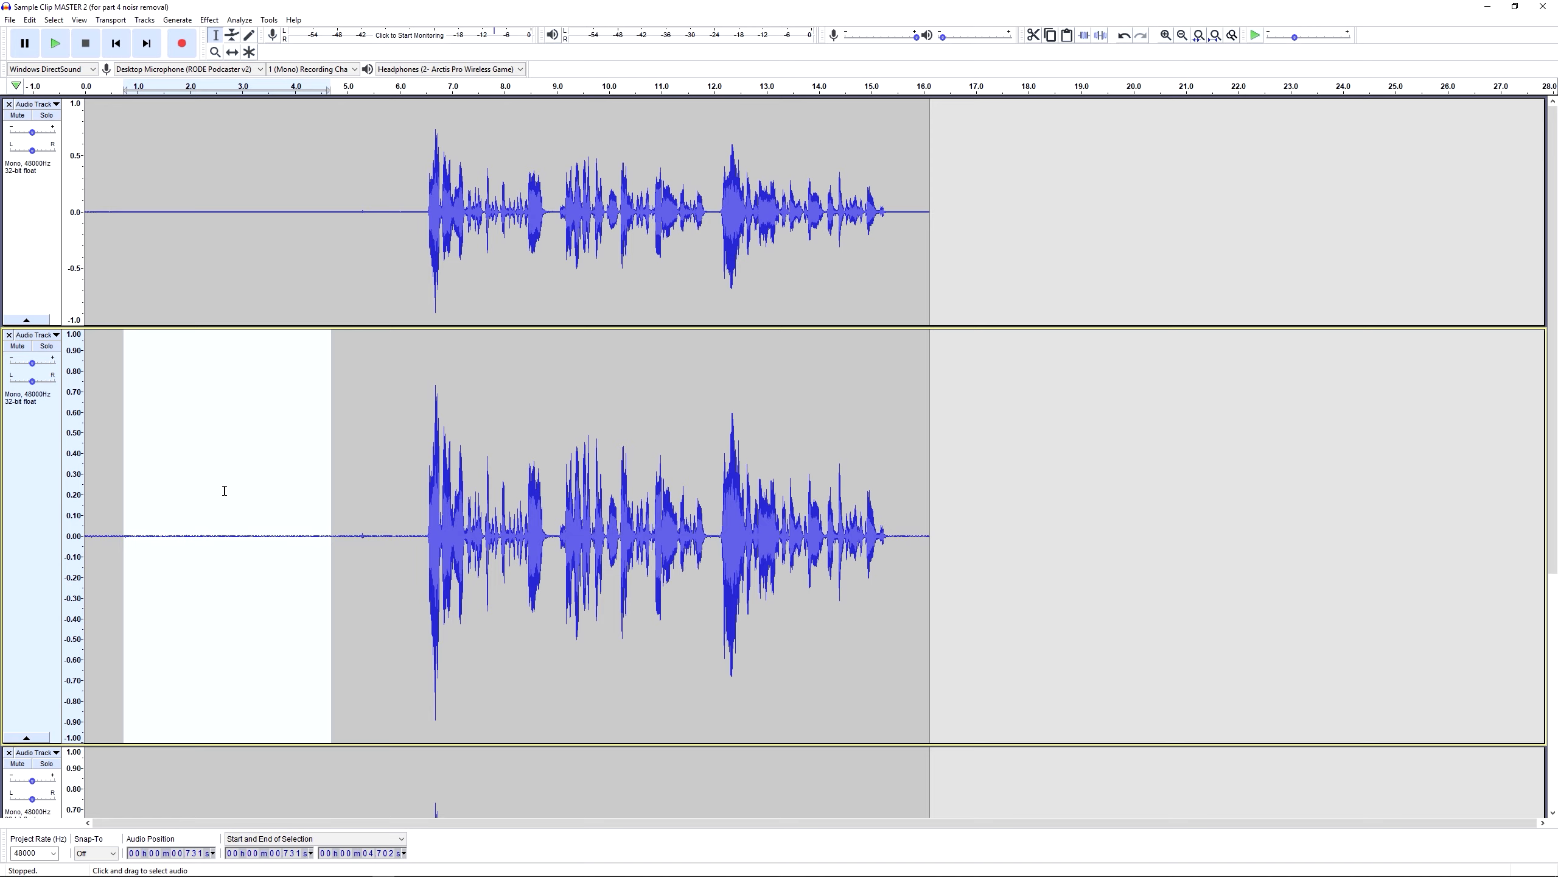
click(209, 20)
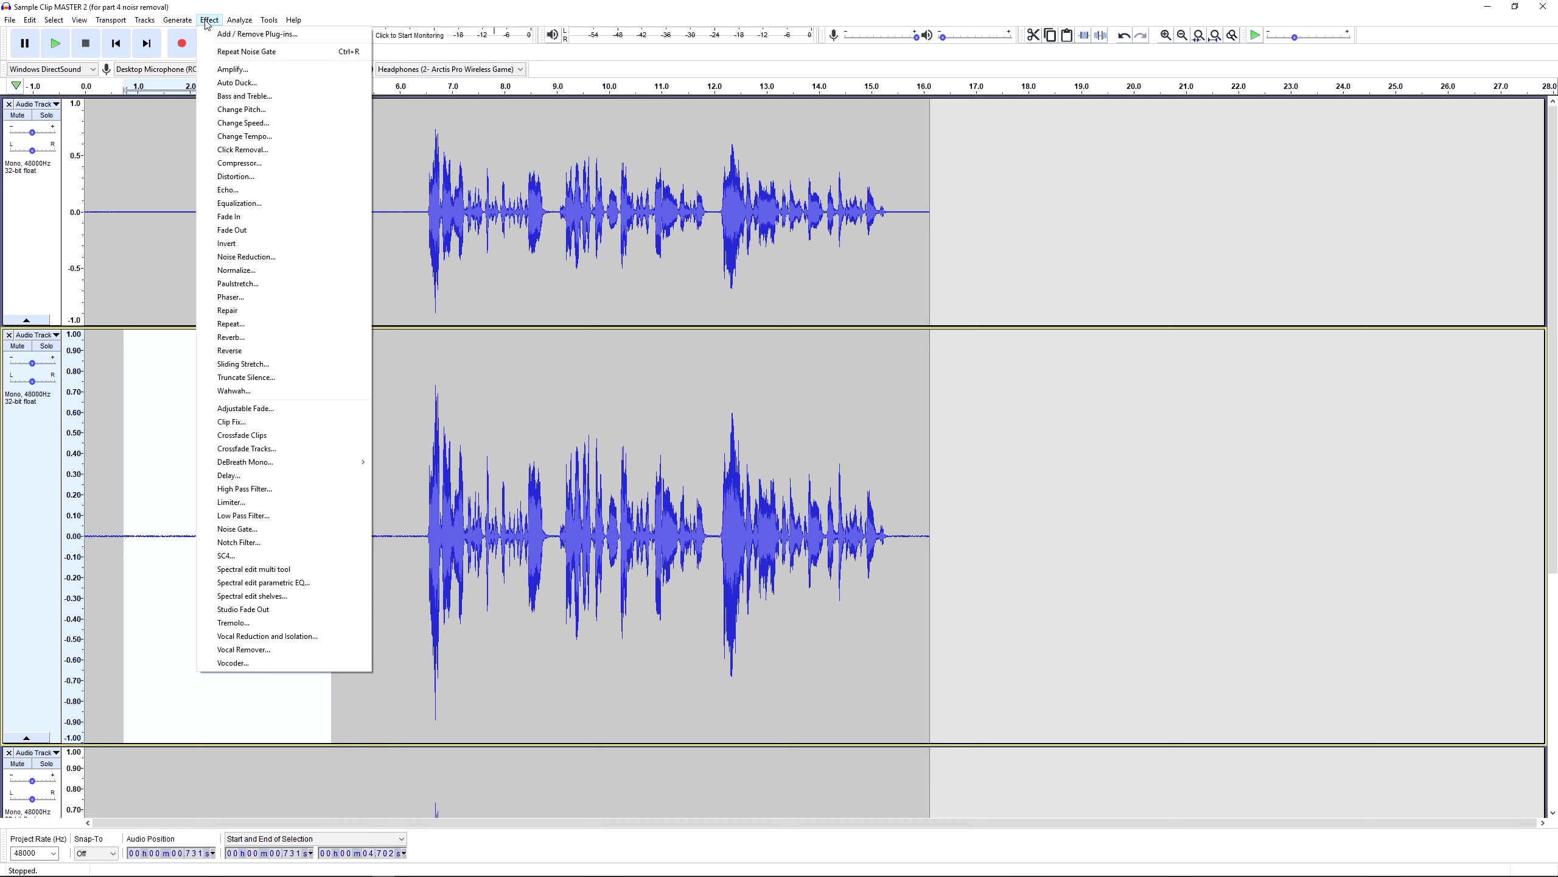
click(278, 258)
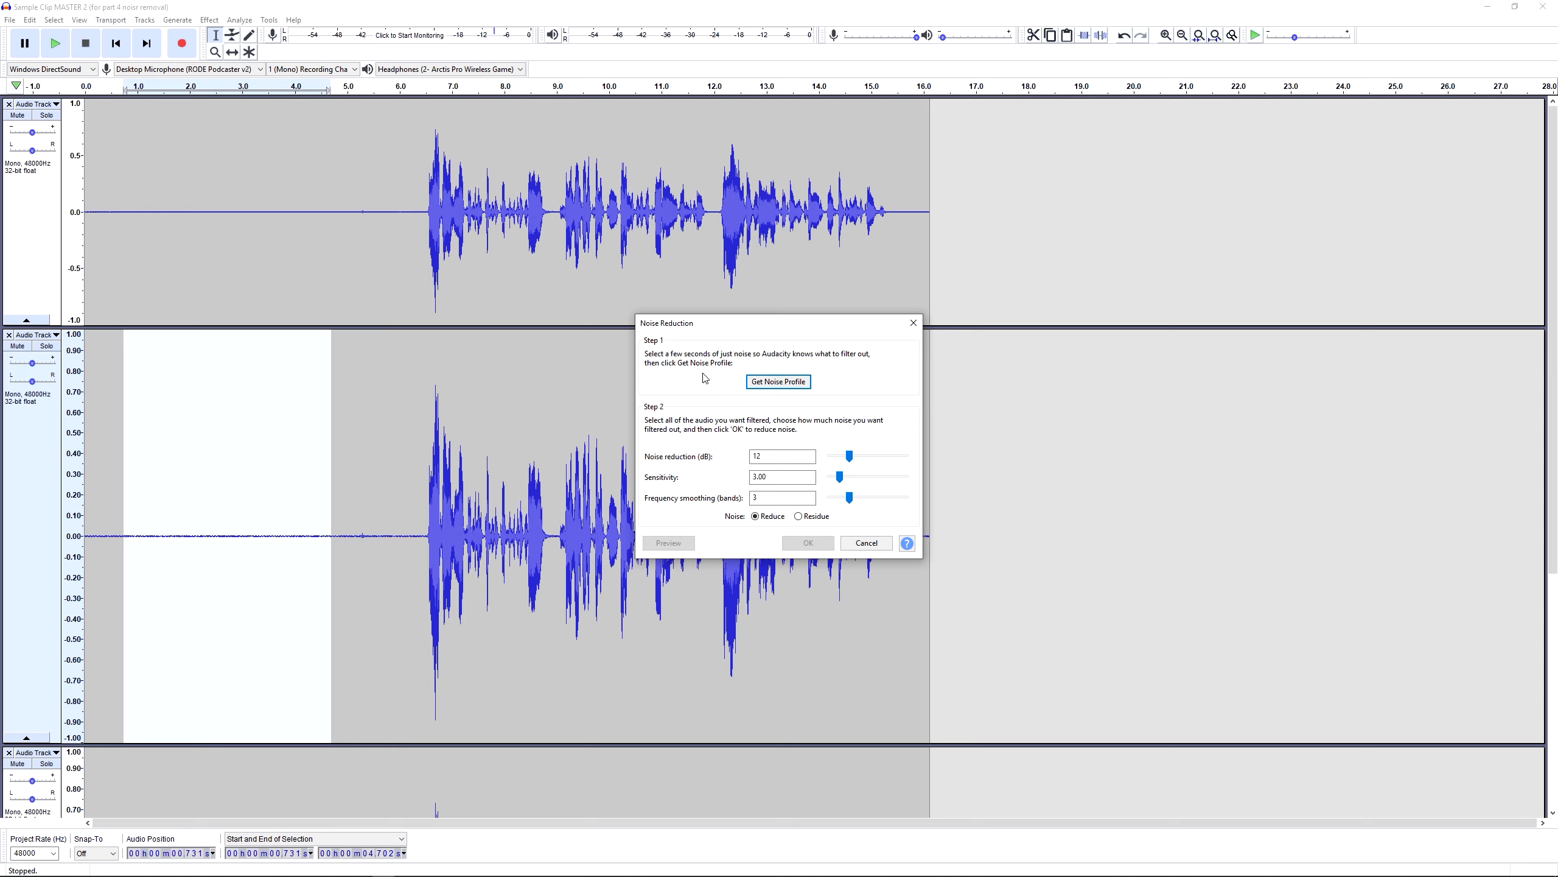
click(767, 383)
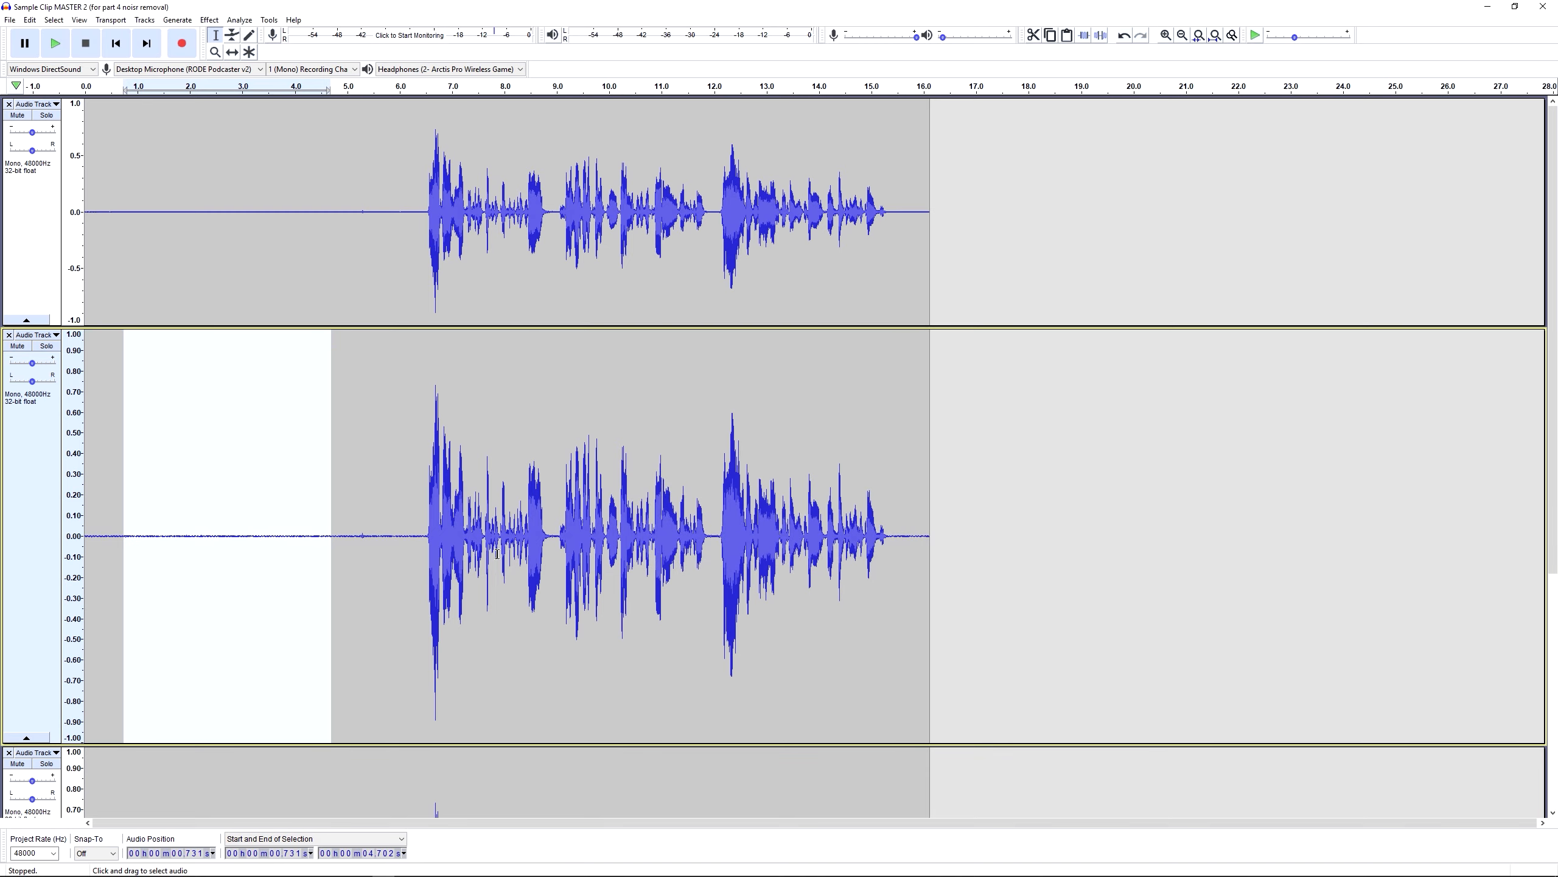
- Apply Noise Reduction to the whole second track with 12 dB reduction, sensitivity 3.00, frequency smoothing 3 bands and the Reduce option
click(253, 427)
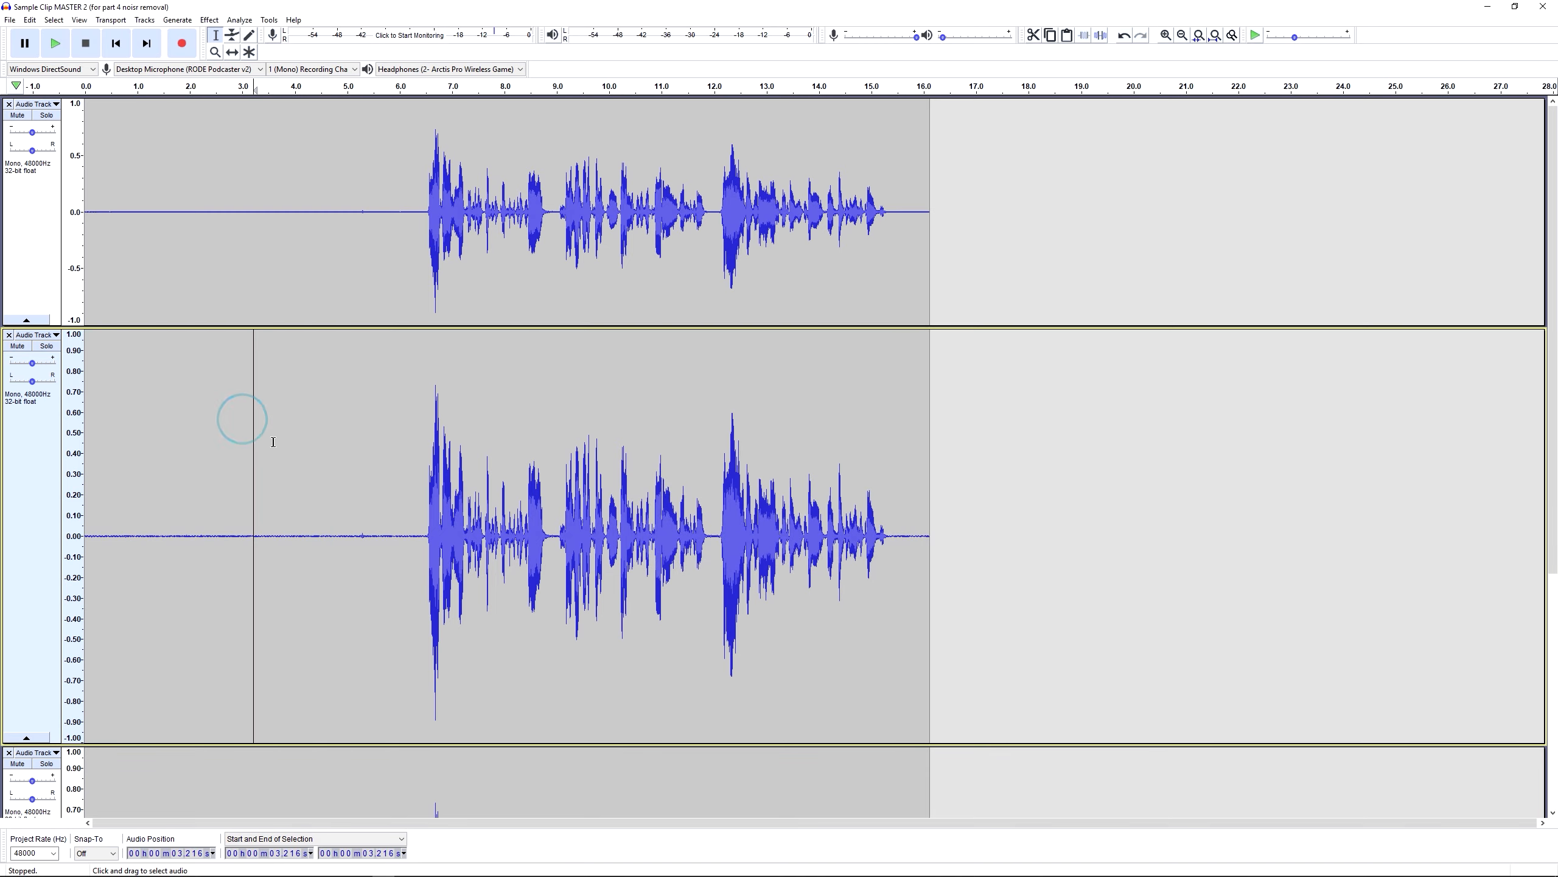
double_click(196, 393)
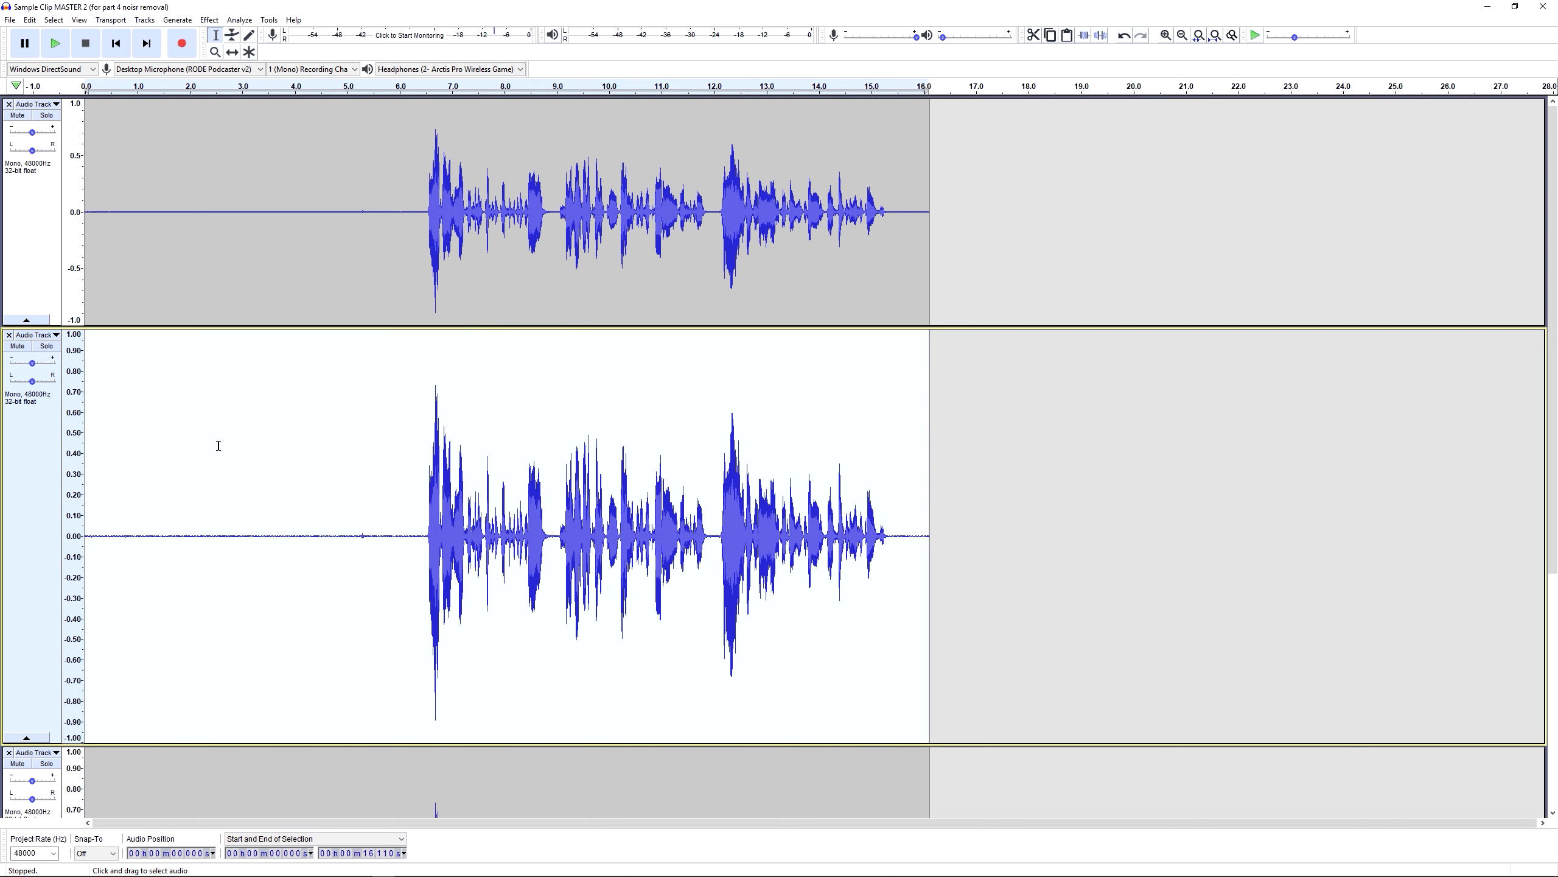
click(209, 21)
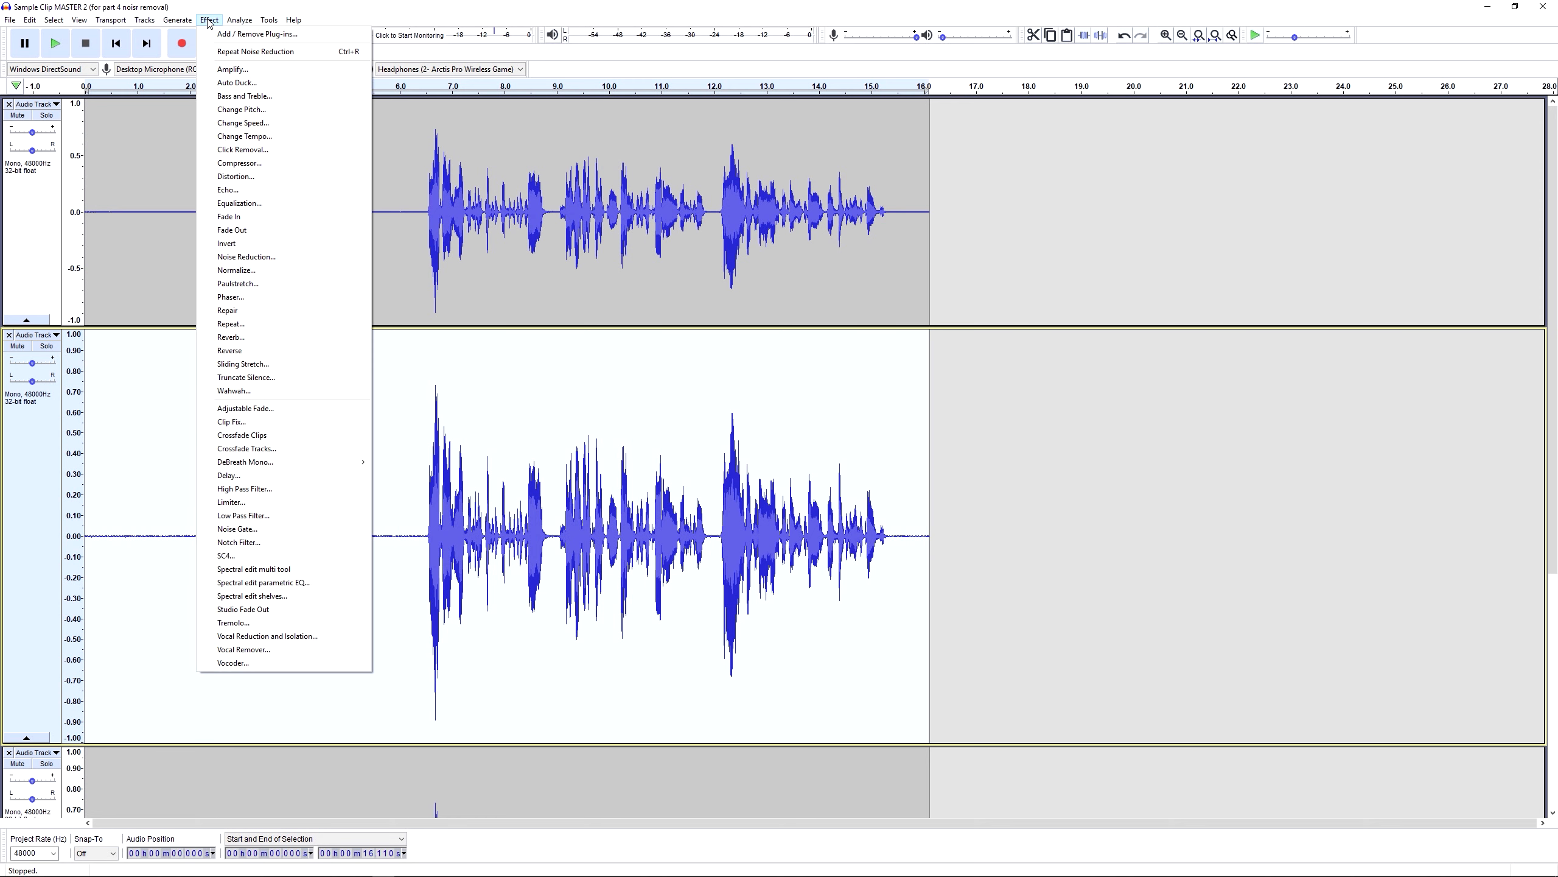
click(269, 256)
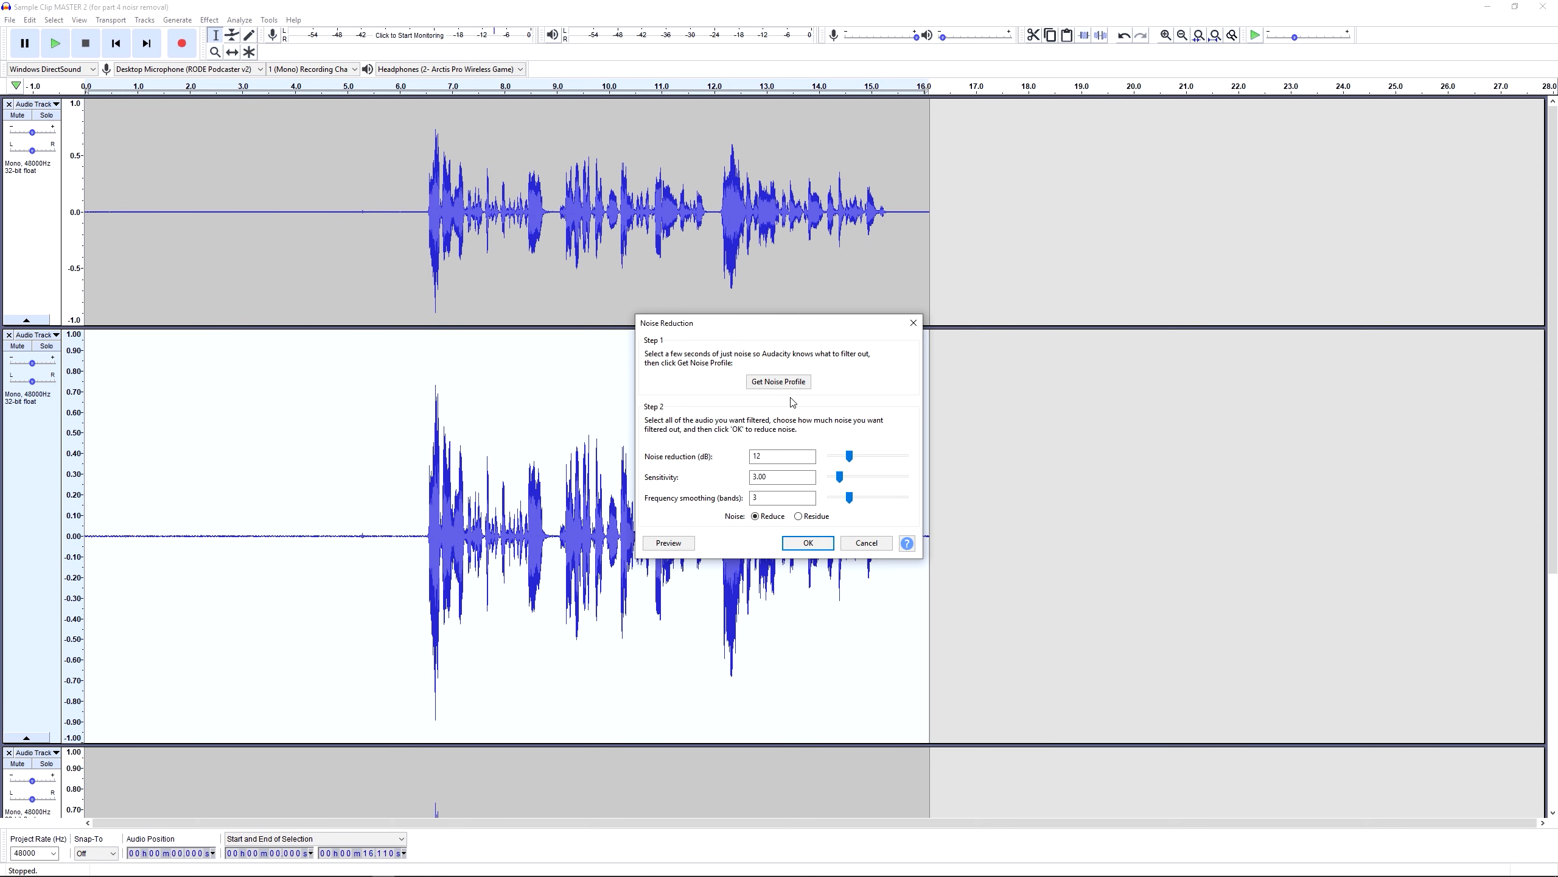
drag(816, 322, 361, 167)
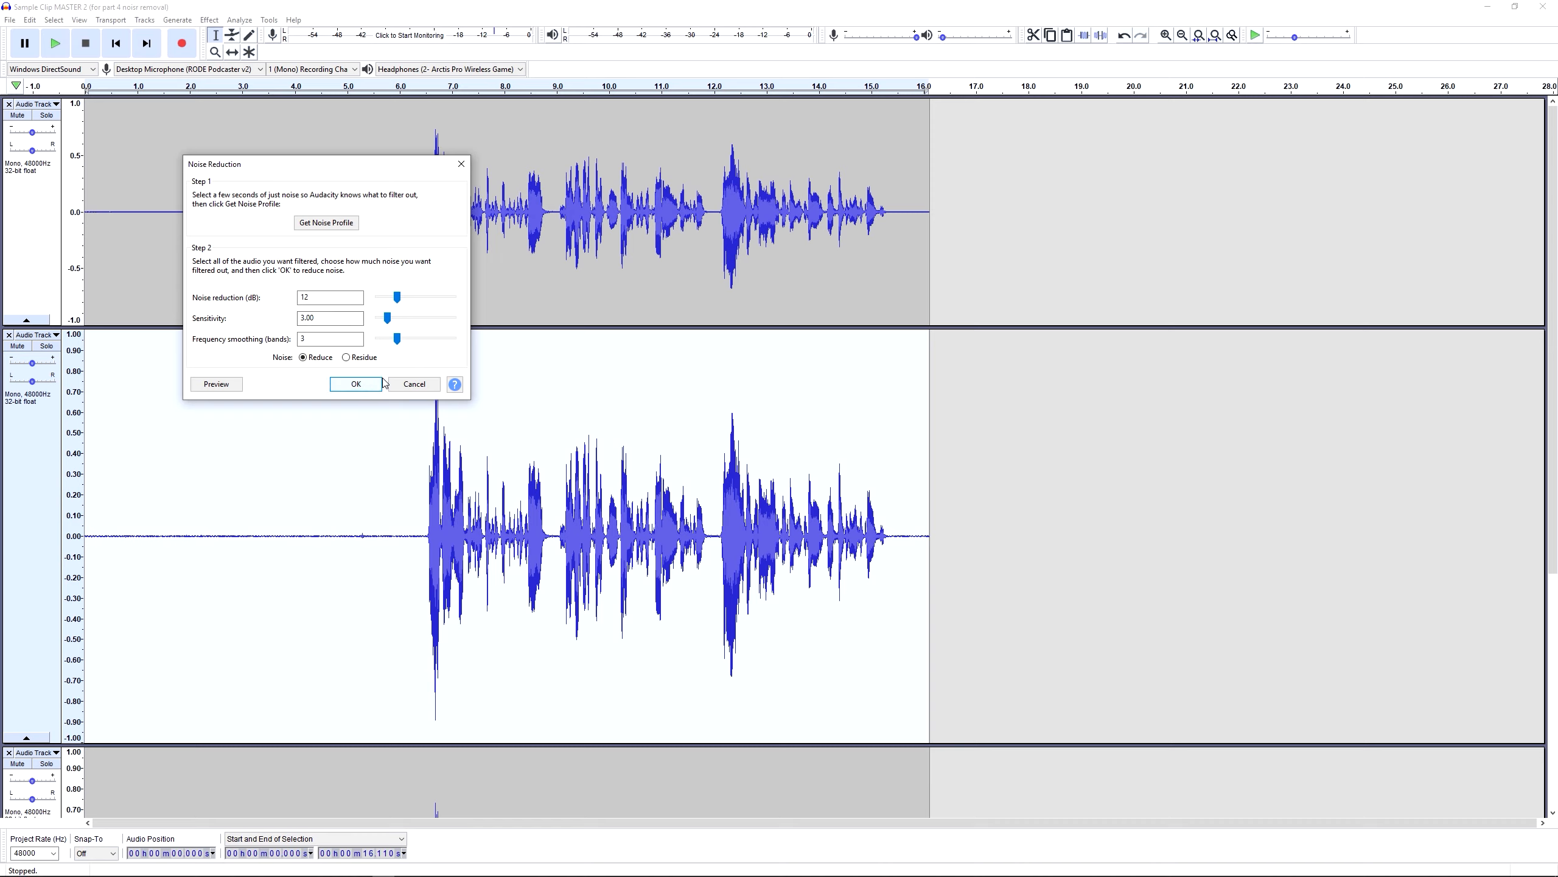
click(345, 385)
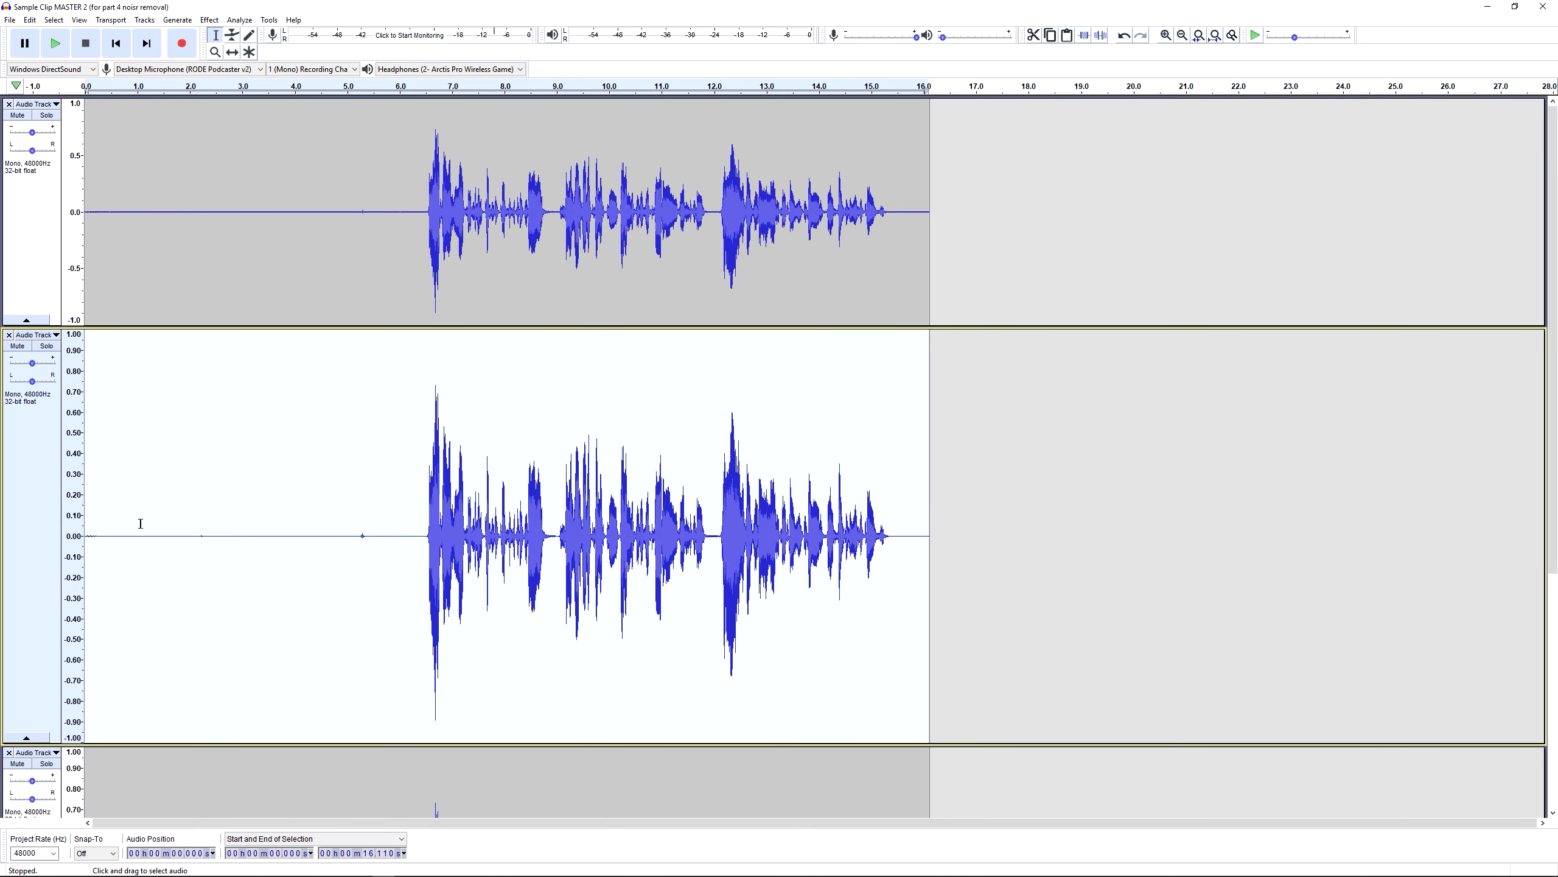
- Inspect the noise-reduced second track's lead-in for leftover noise and enlarge the first track's height for comparison
click(105, 531)
drag(102, 529, 394, 529)
click(194, 517)
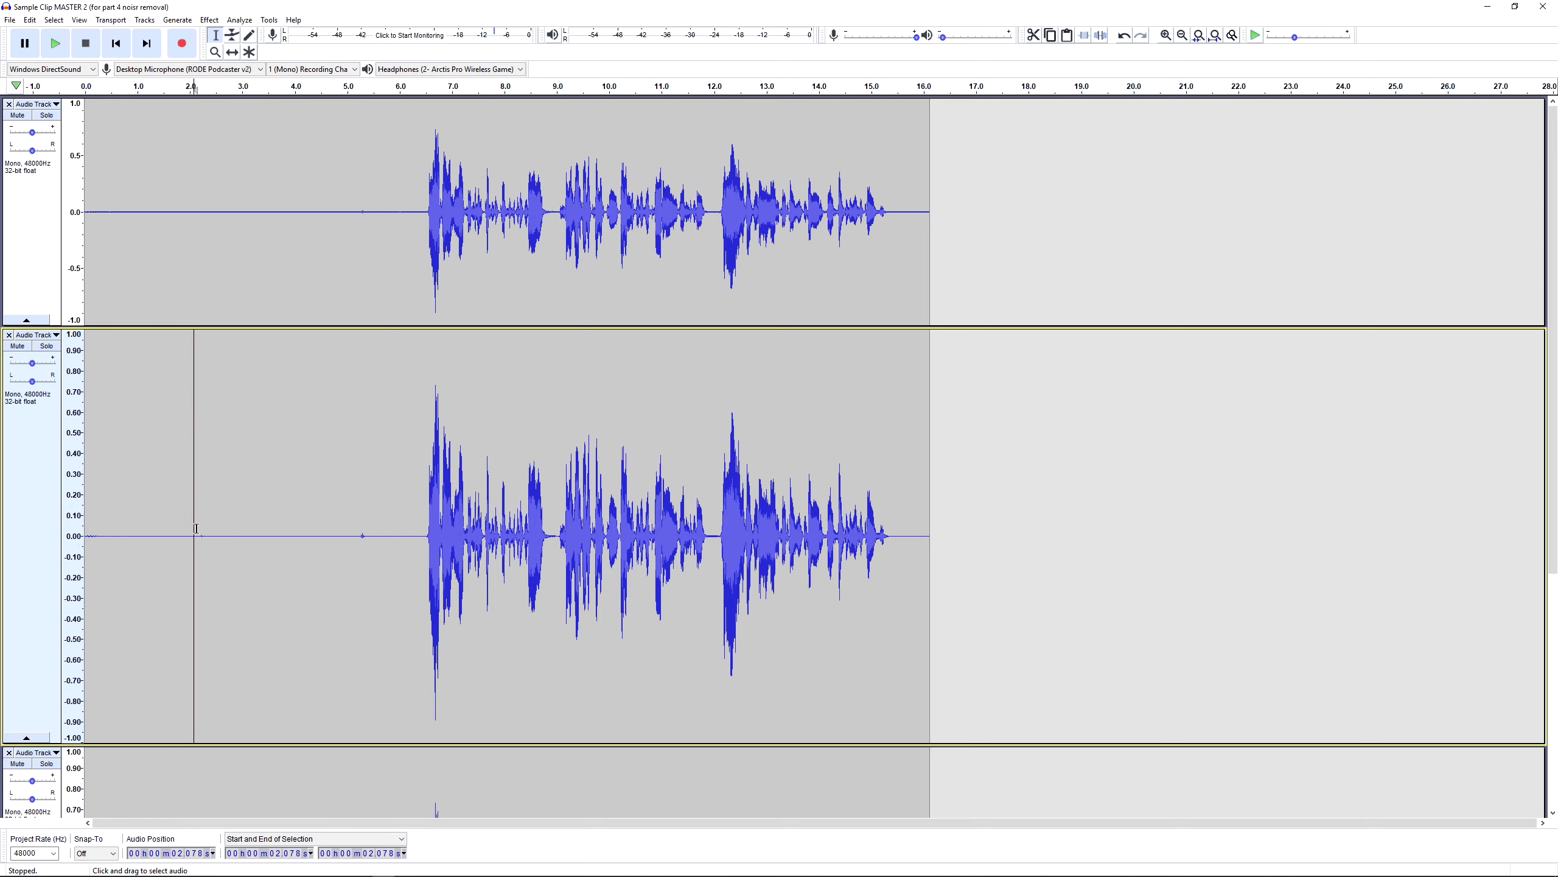
drag(197, 529, 211, 529)
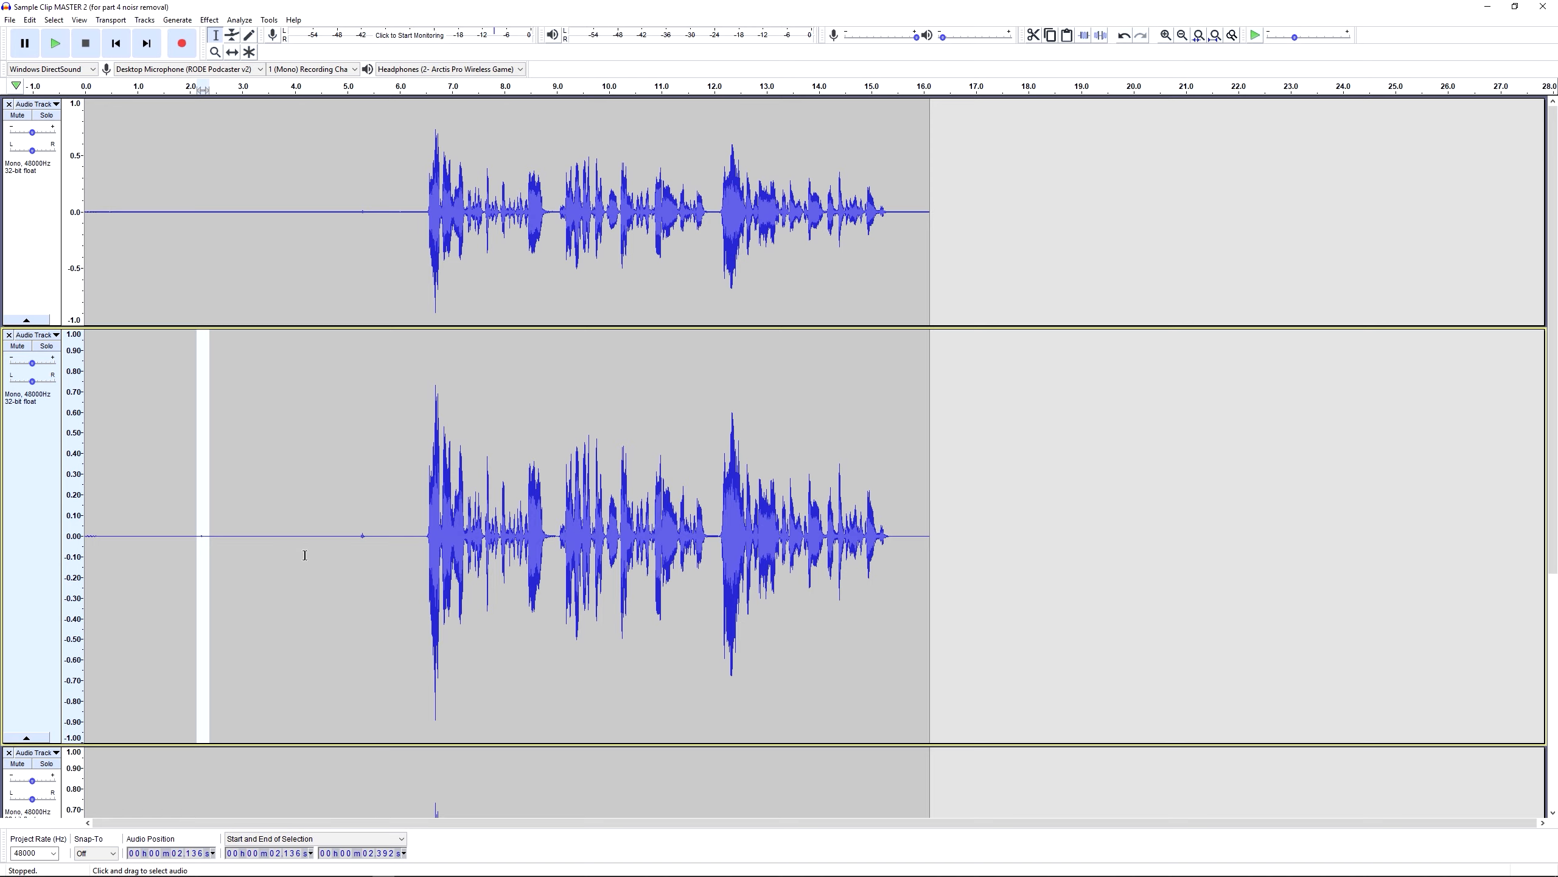
drag(278, 518, 351, 532)
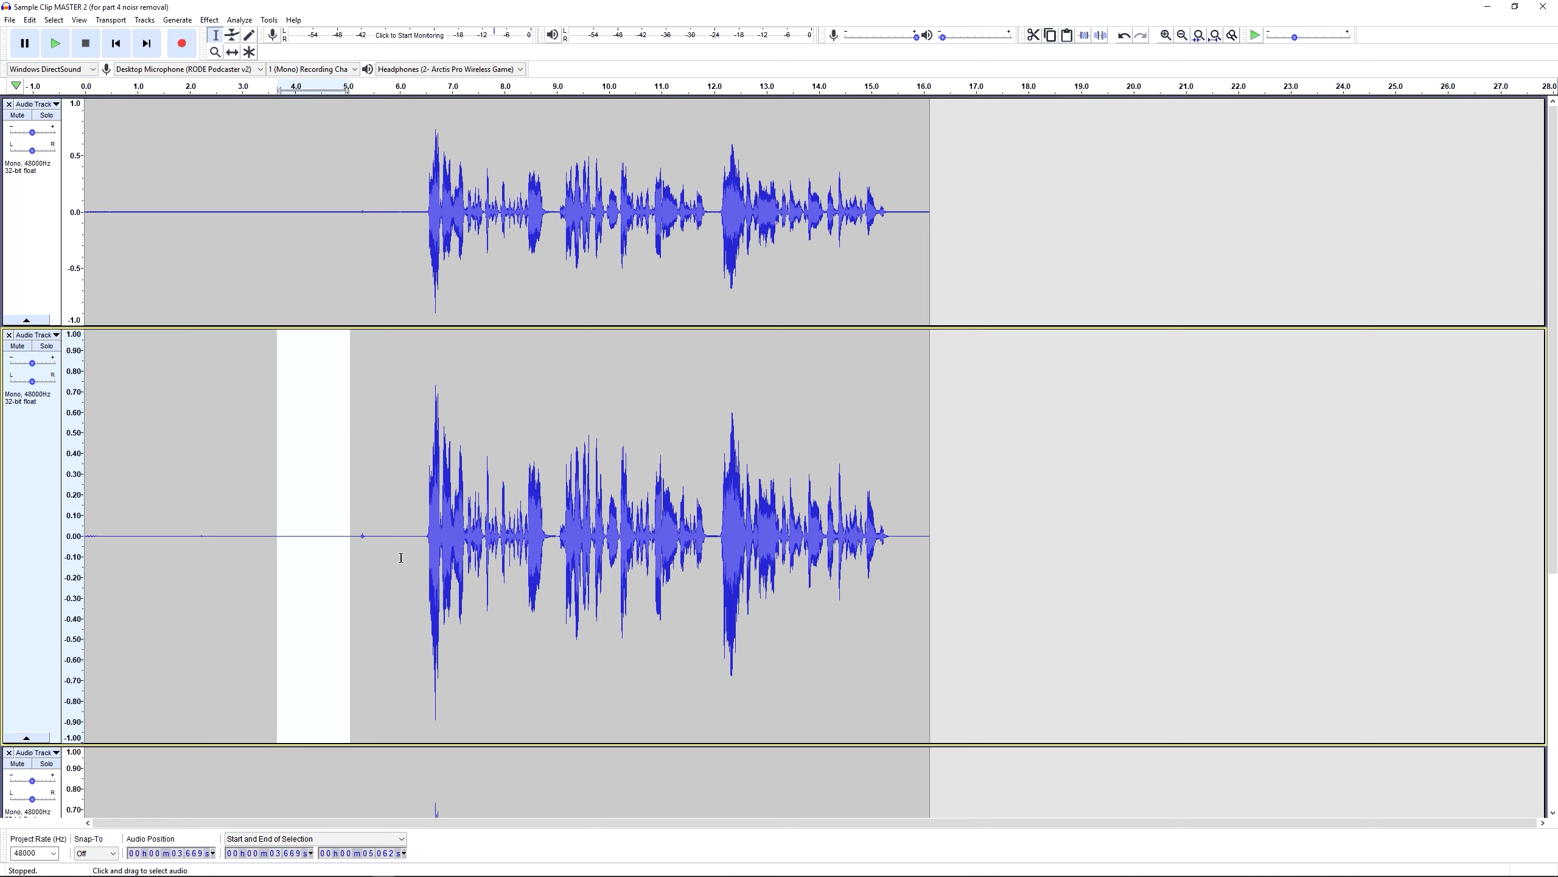
drag(619, 327, 616, 443)
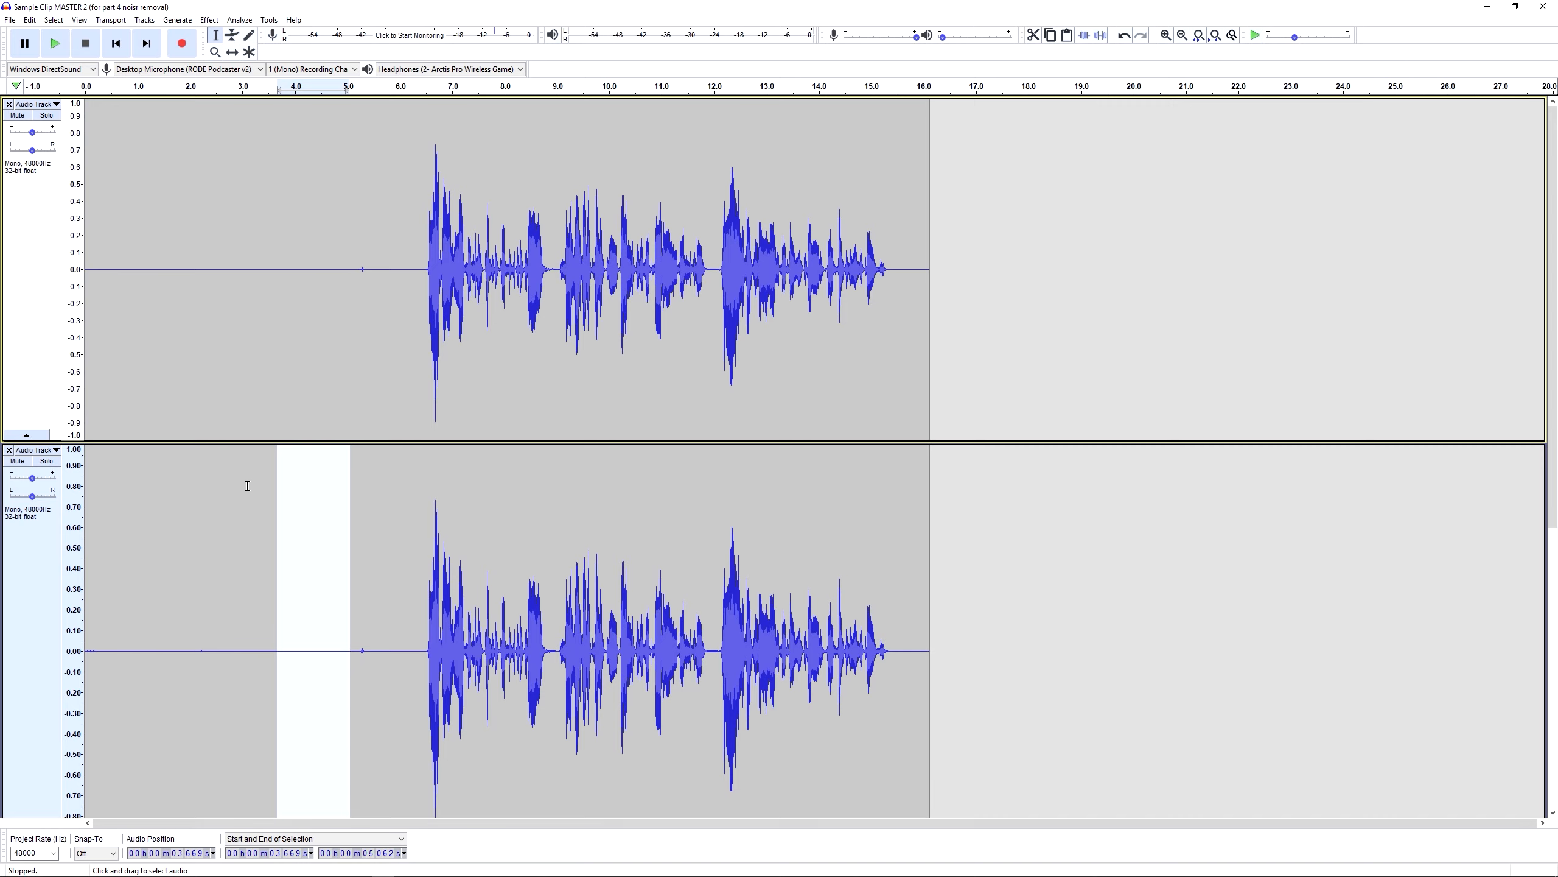
click(177, 511)
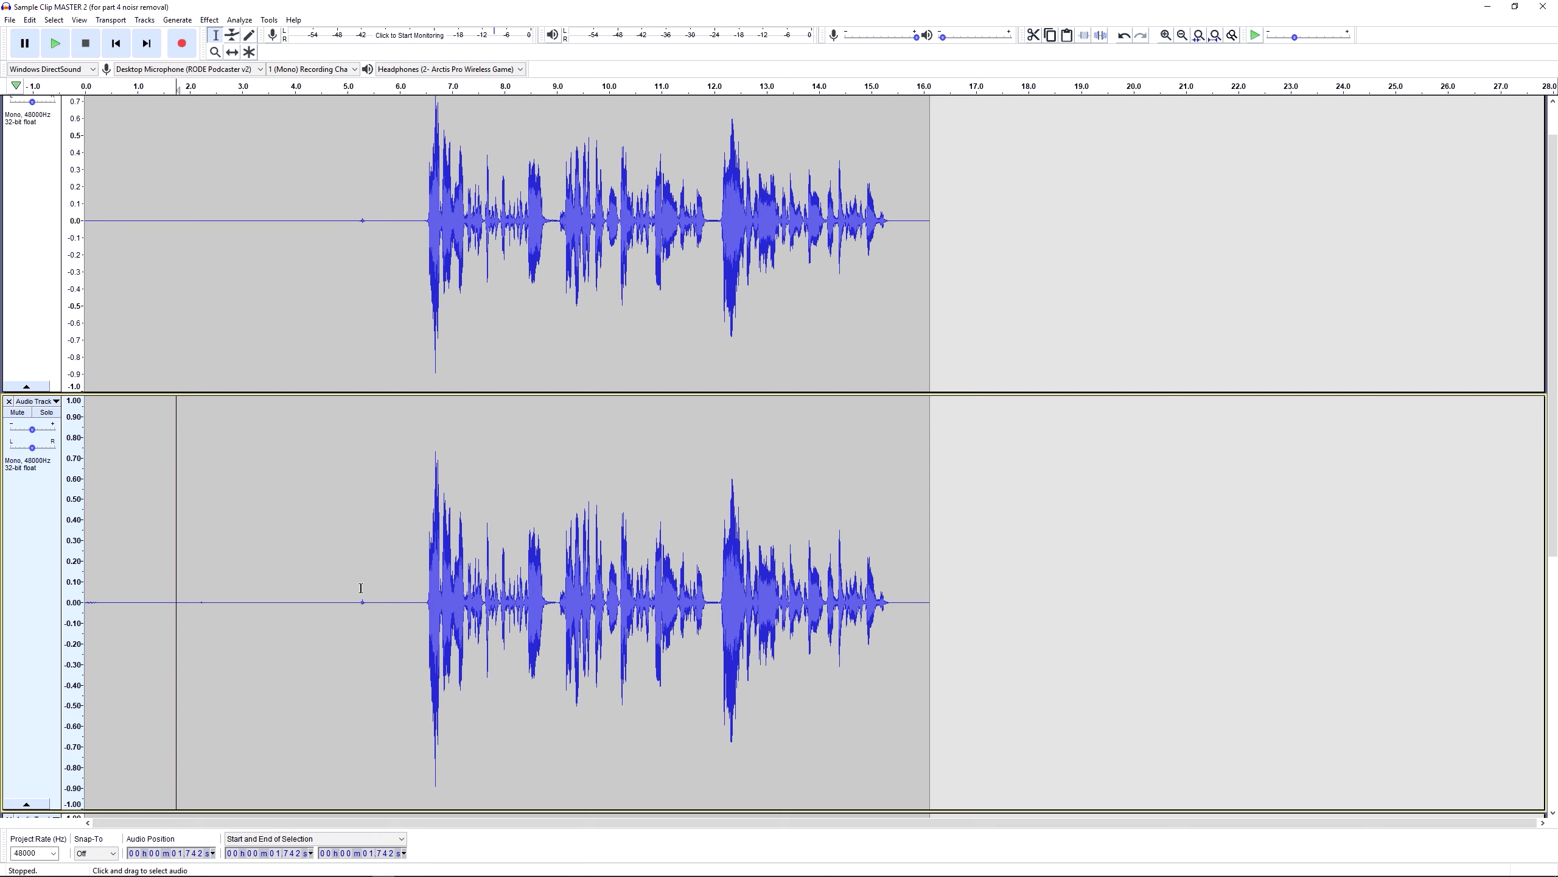
- Play the second track soloed, from about 1.7 s in the lead-in and from the start of the speech at about 6.5 s
key(space)
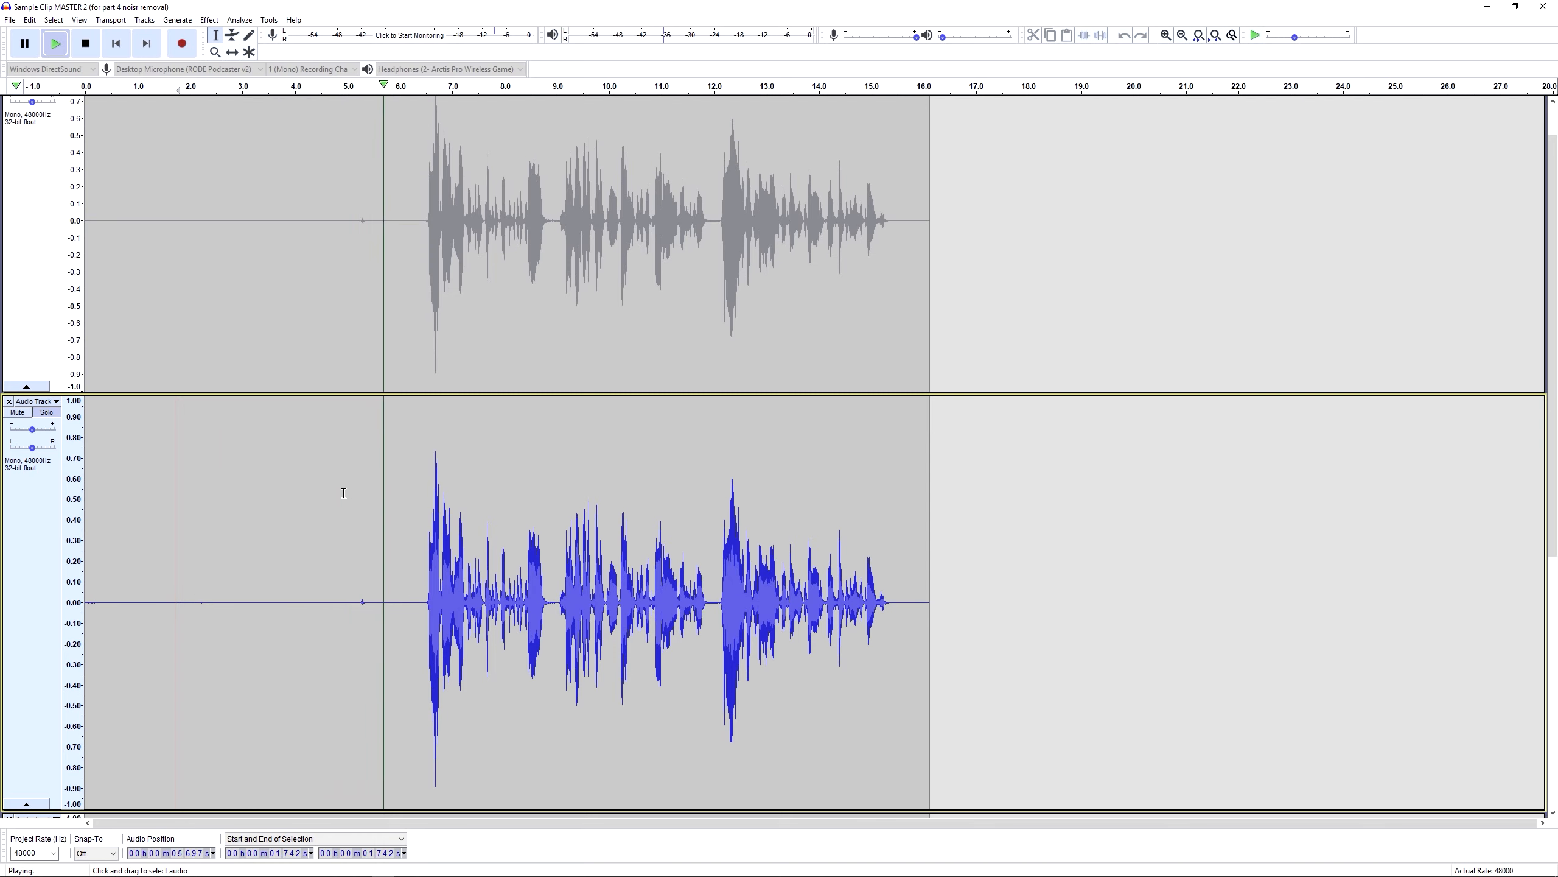
key(space)
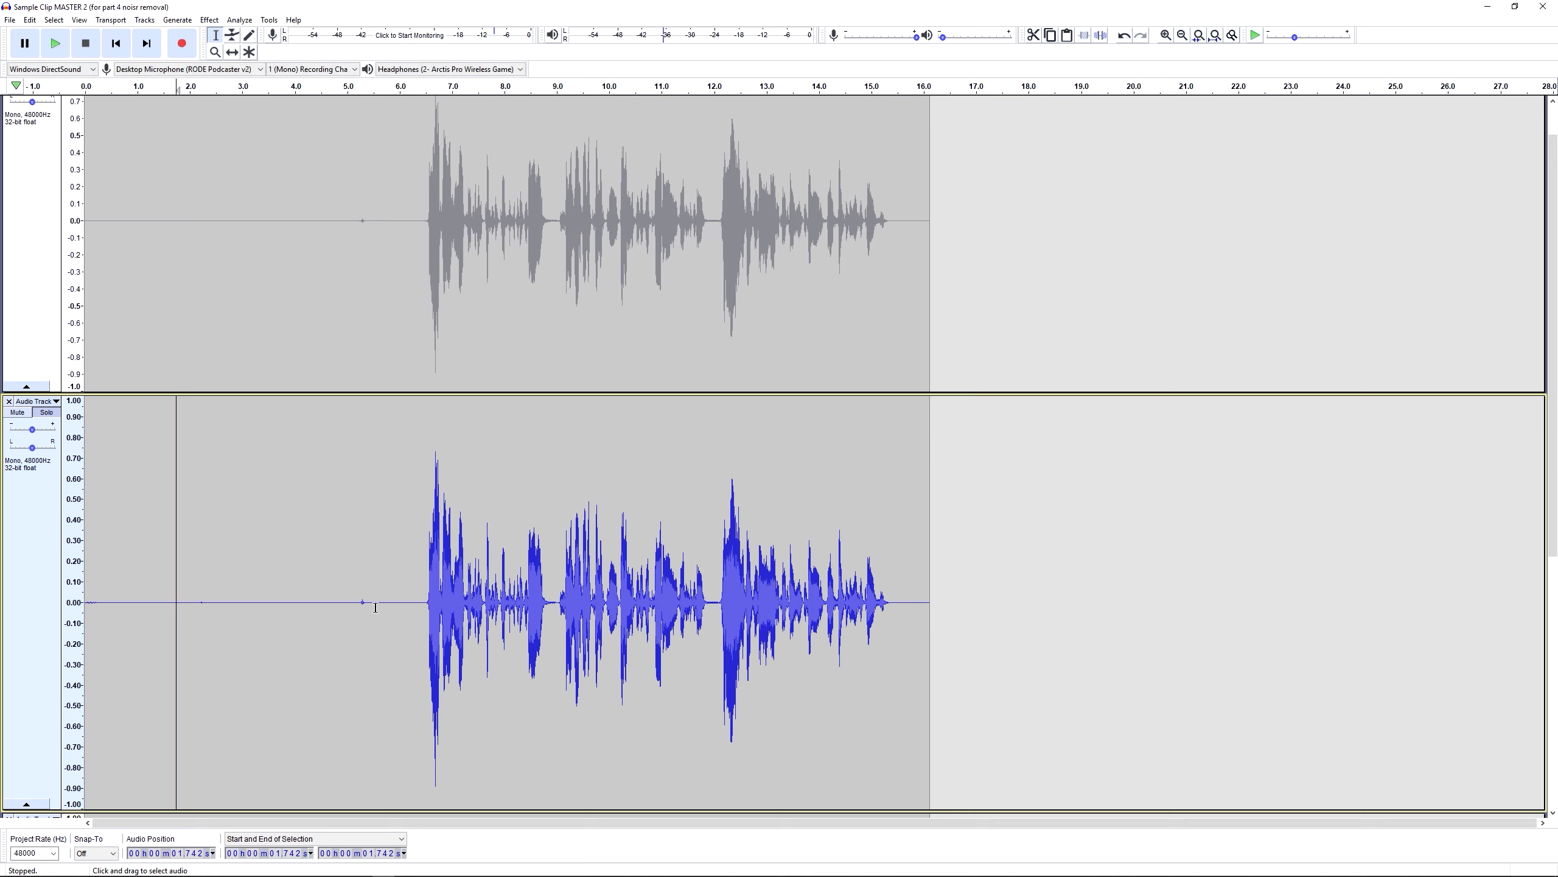
click(427, 531)
key(space)
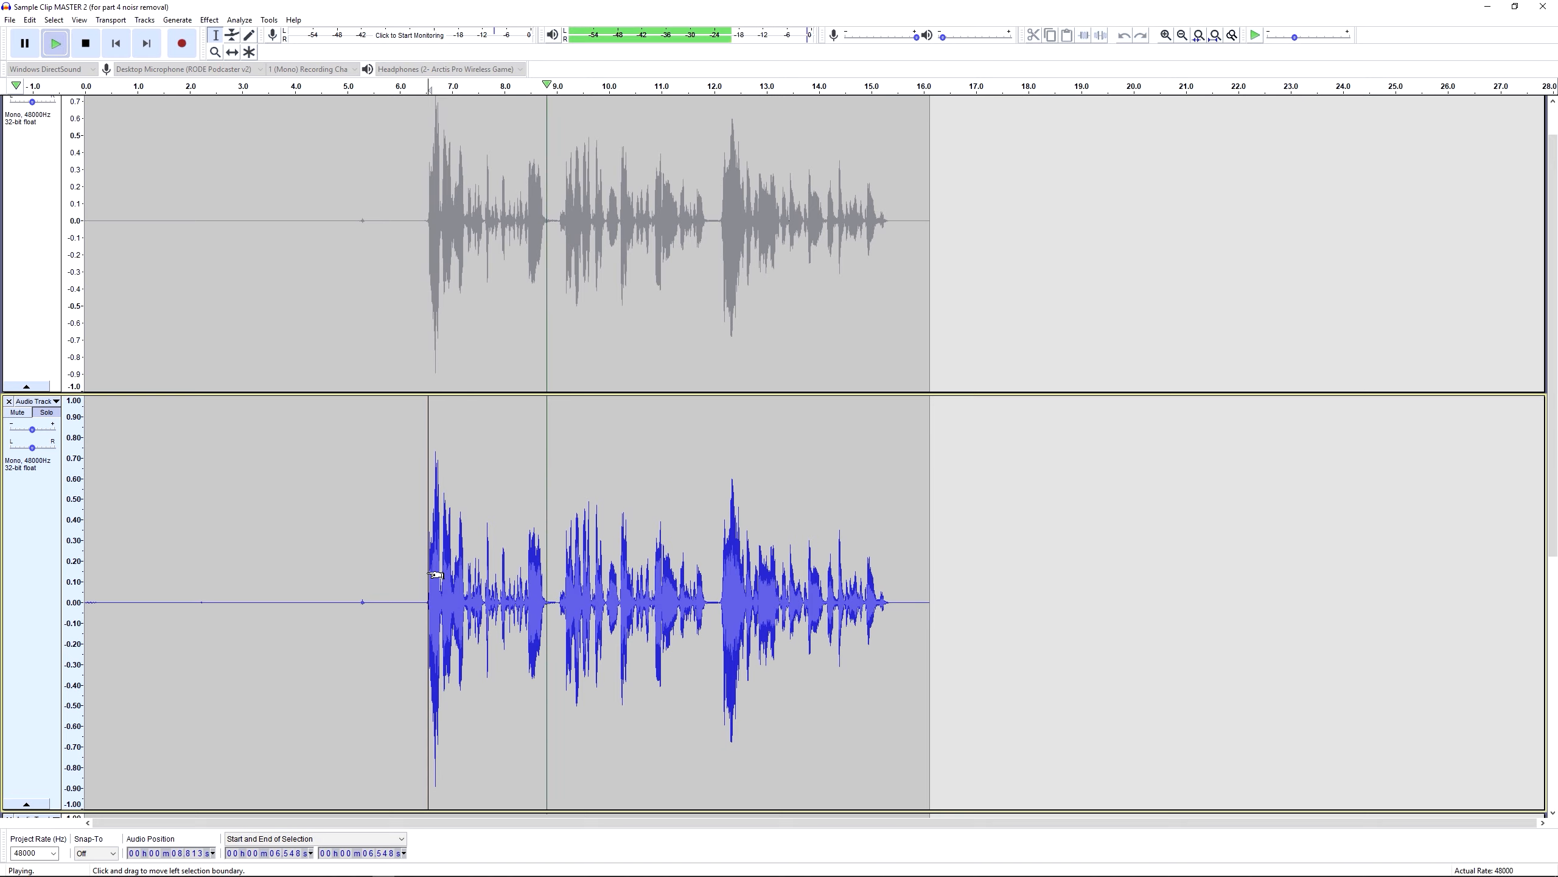
key(space)
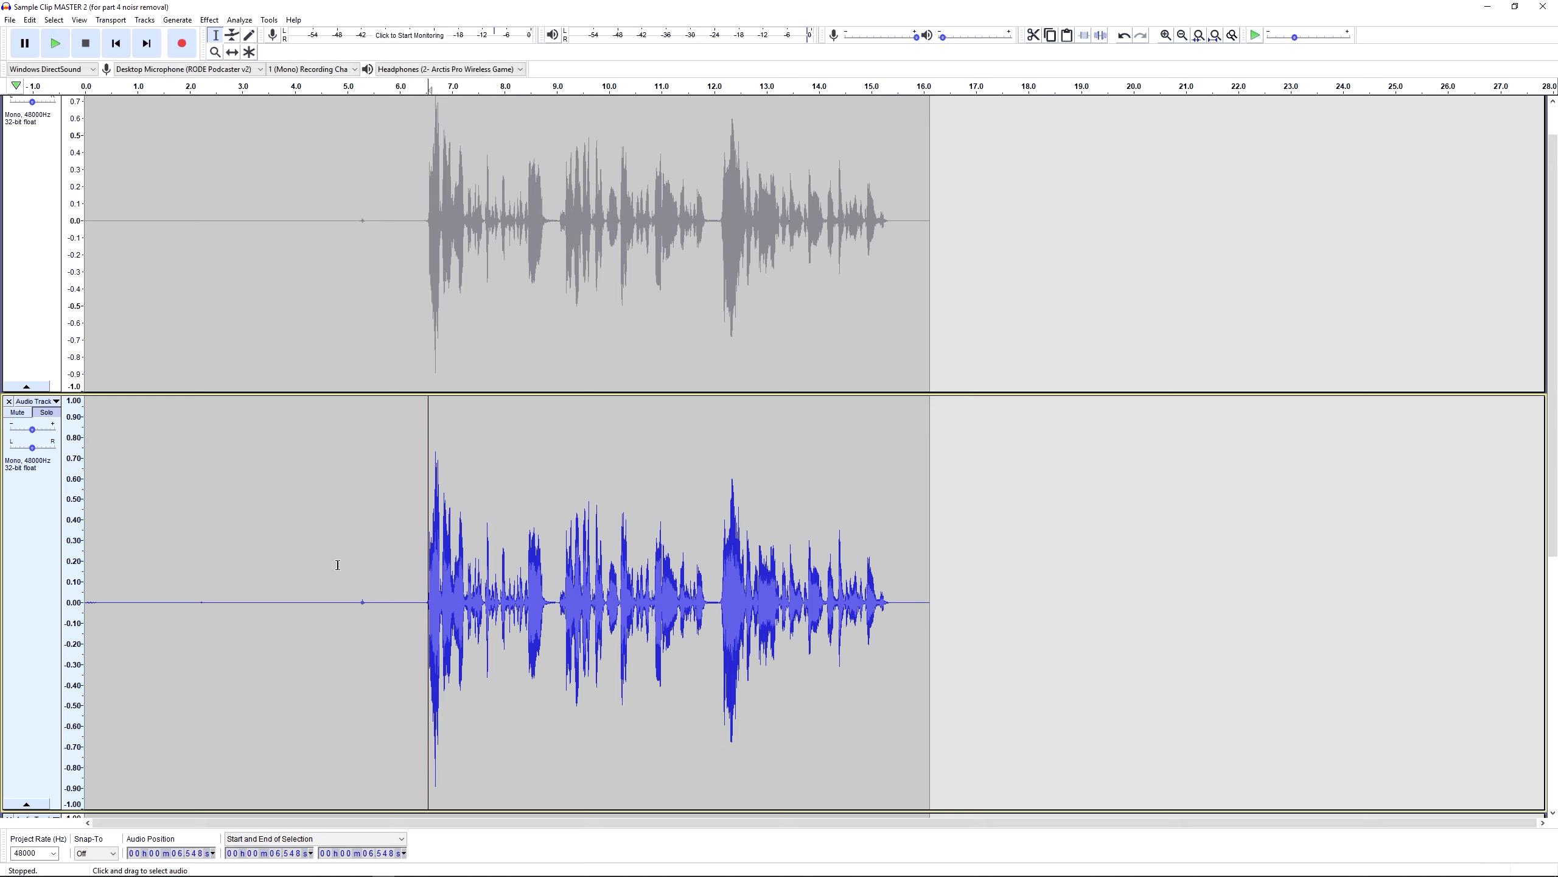
- Review the Noise Reduction profile and reduction settings for the whole second track, closing them without applying
click(225, 460)
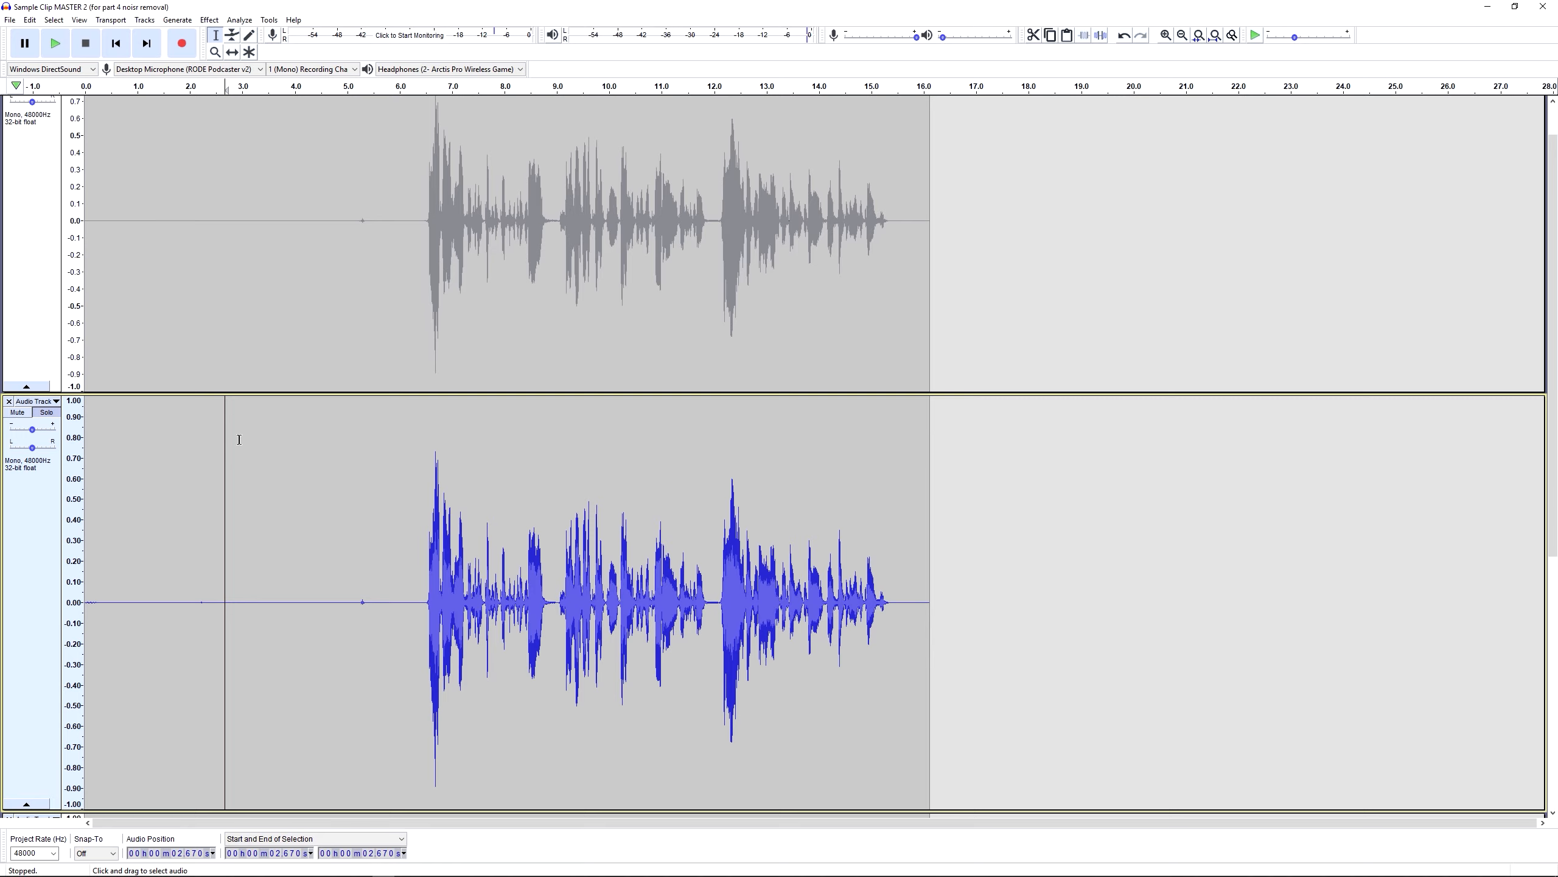
click(218, 18)
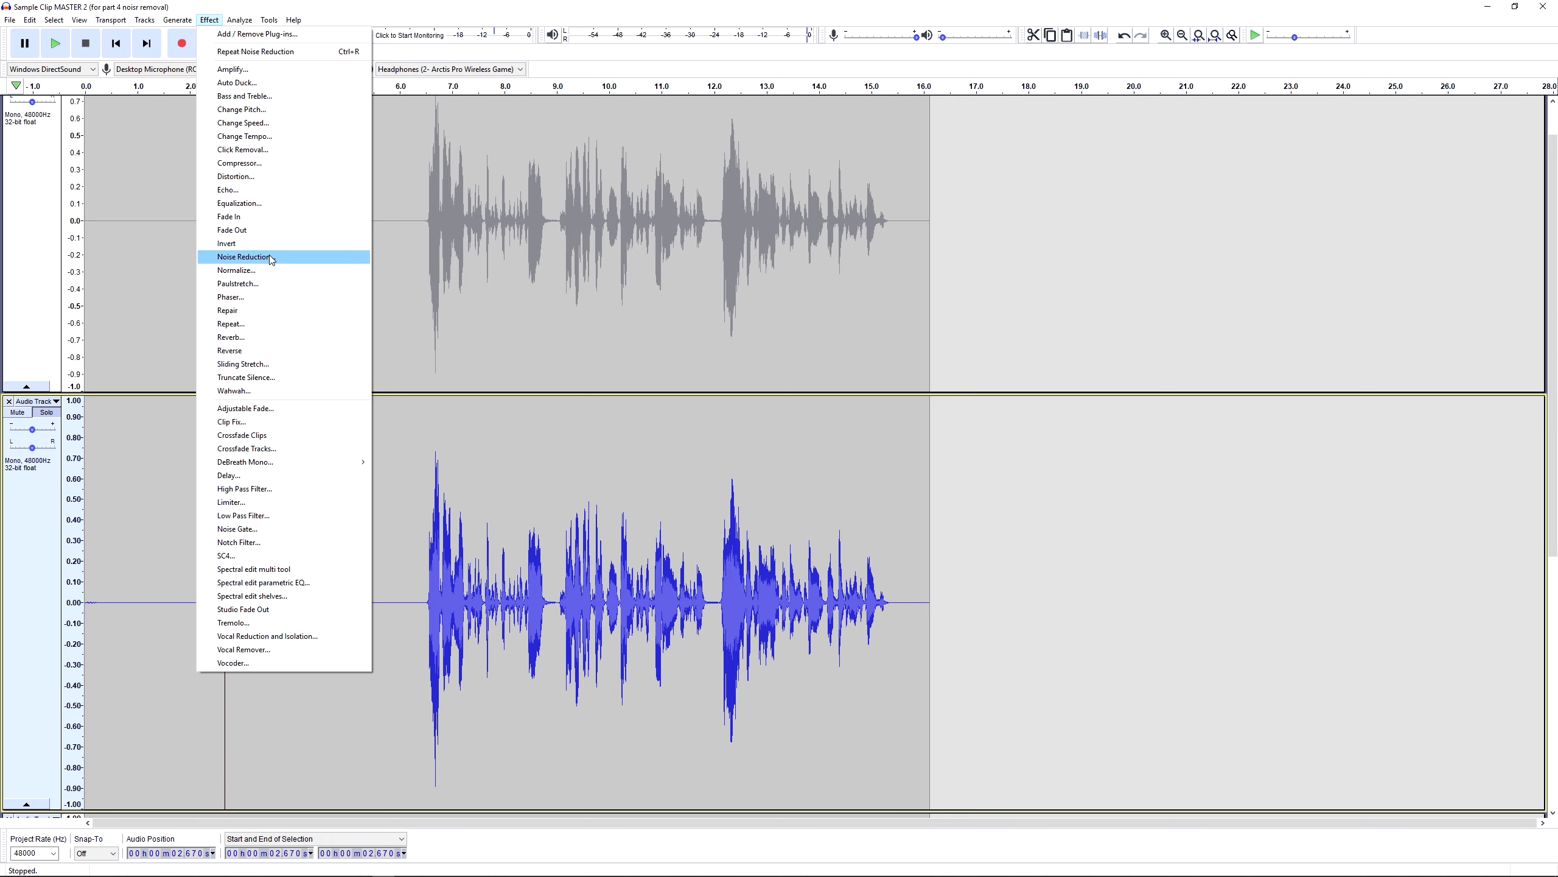
click(276, 256)
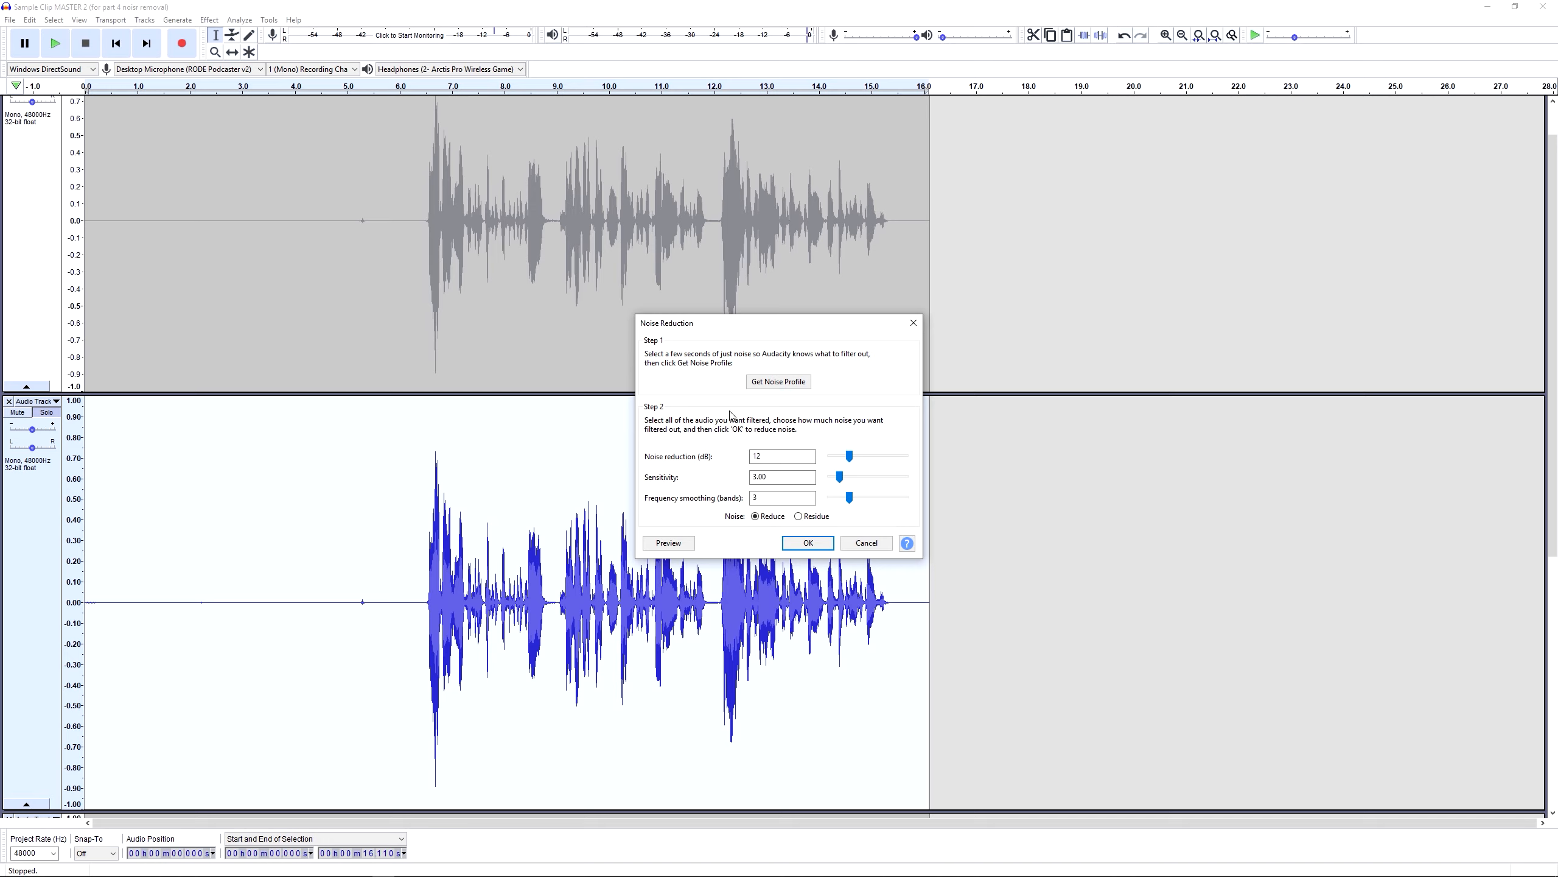
click(913, 323)
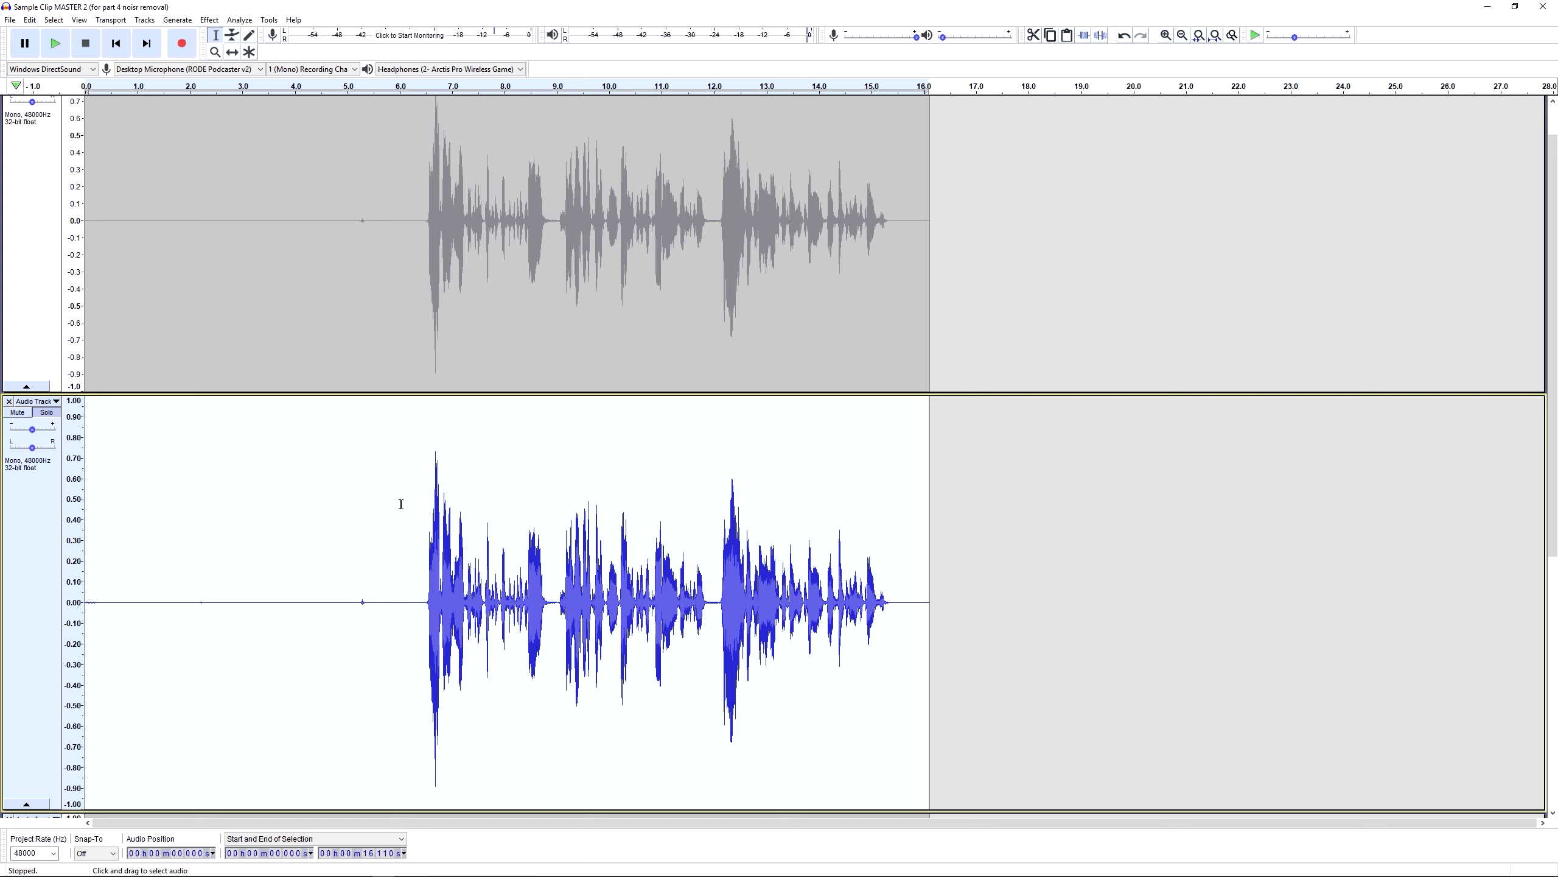
click(209, 20)
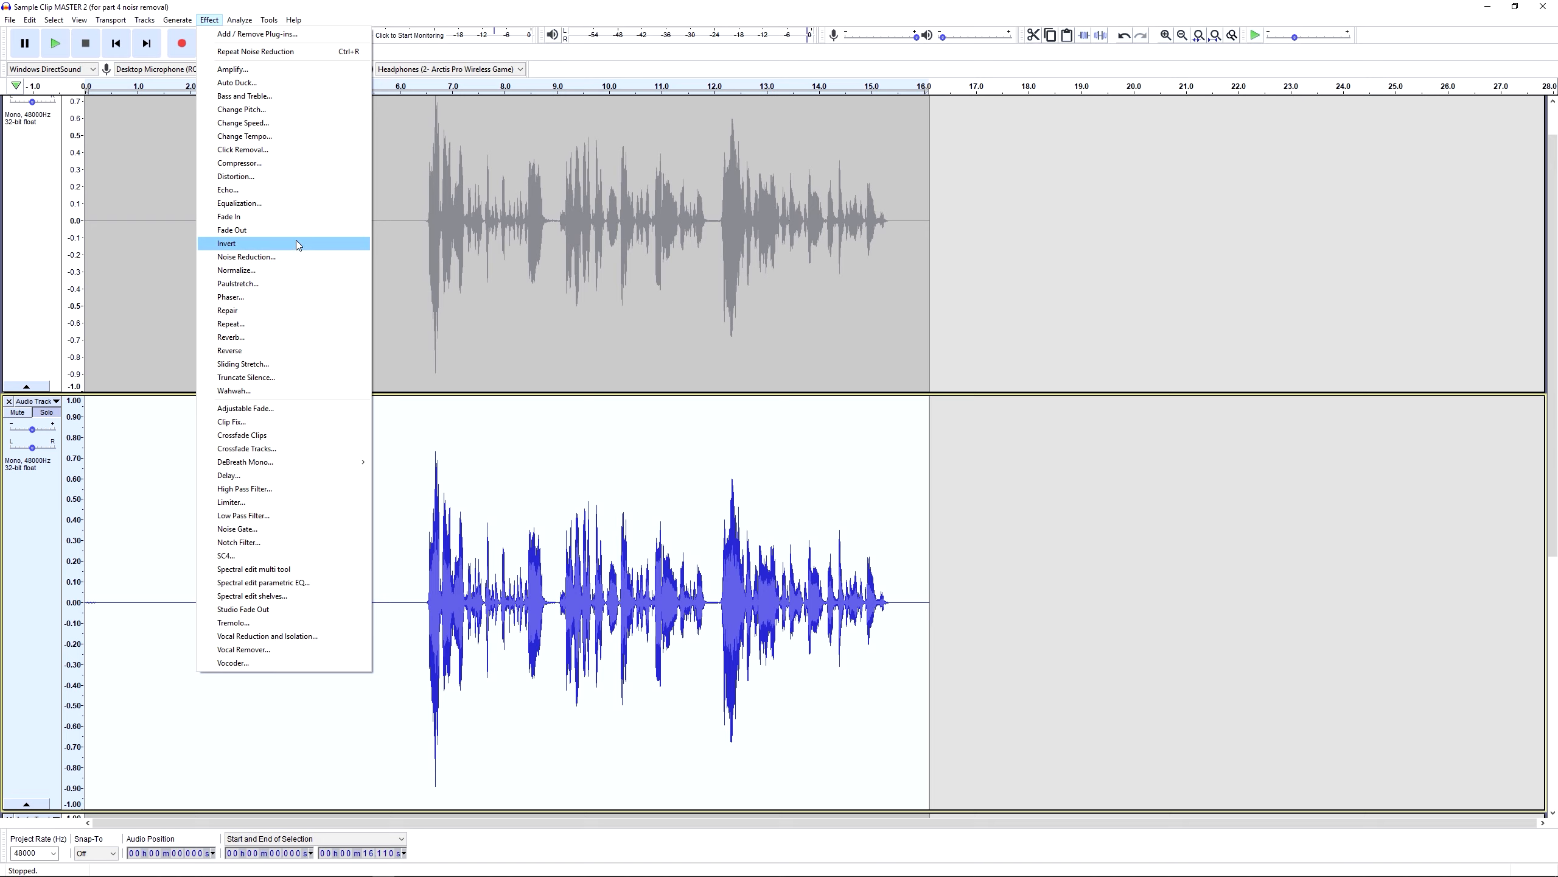
click(276, 257)
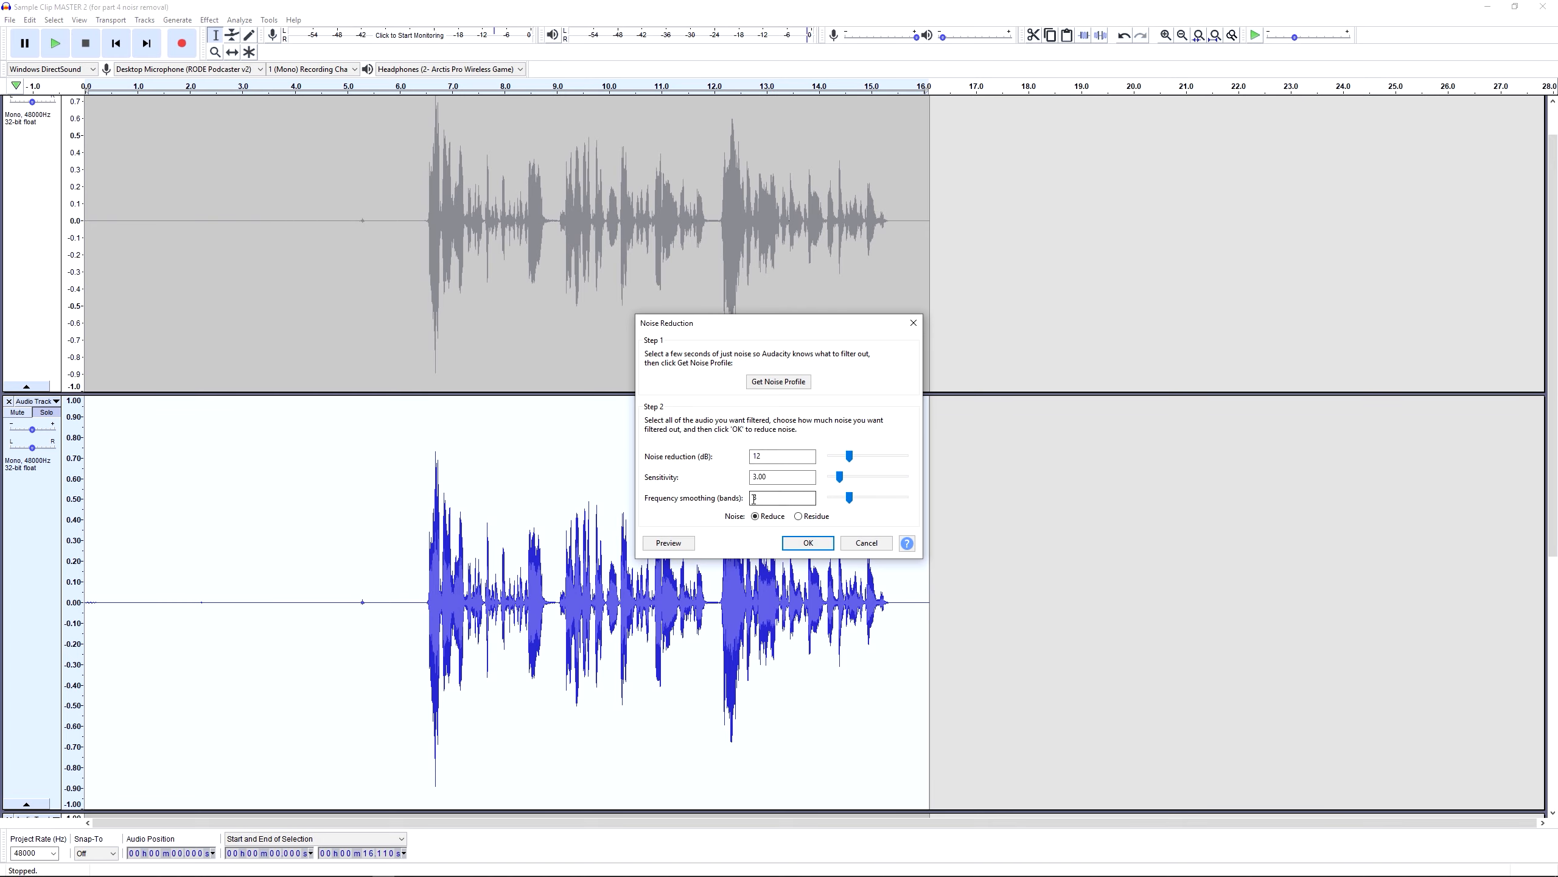
click(913, 322)
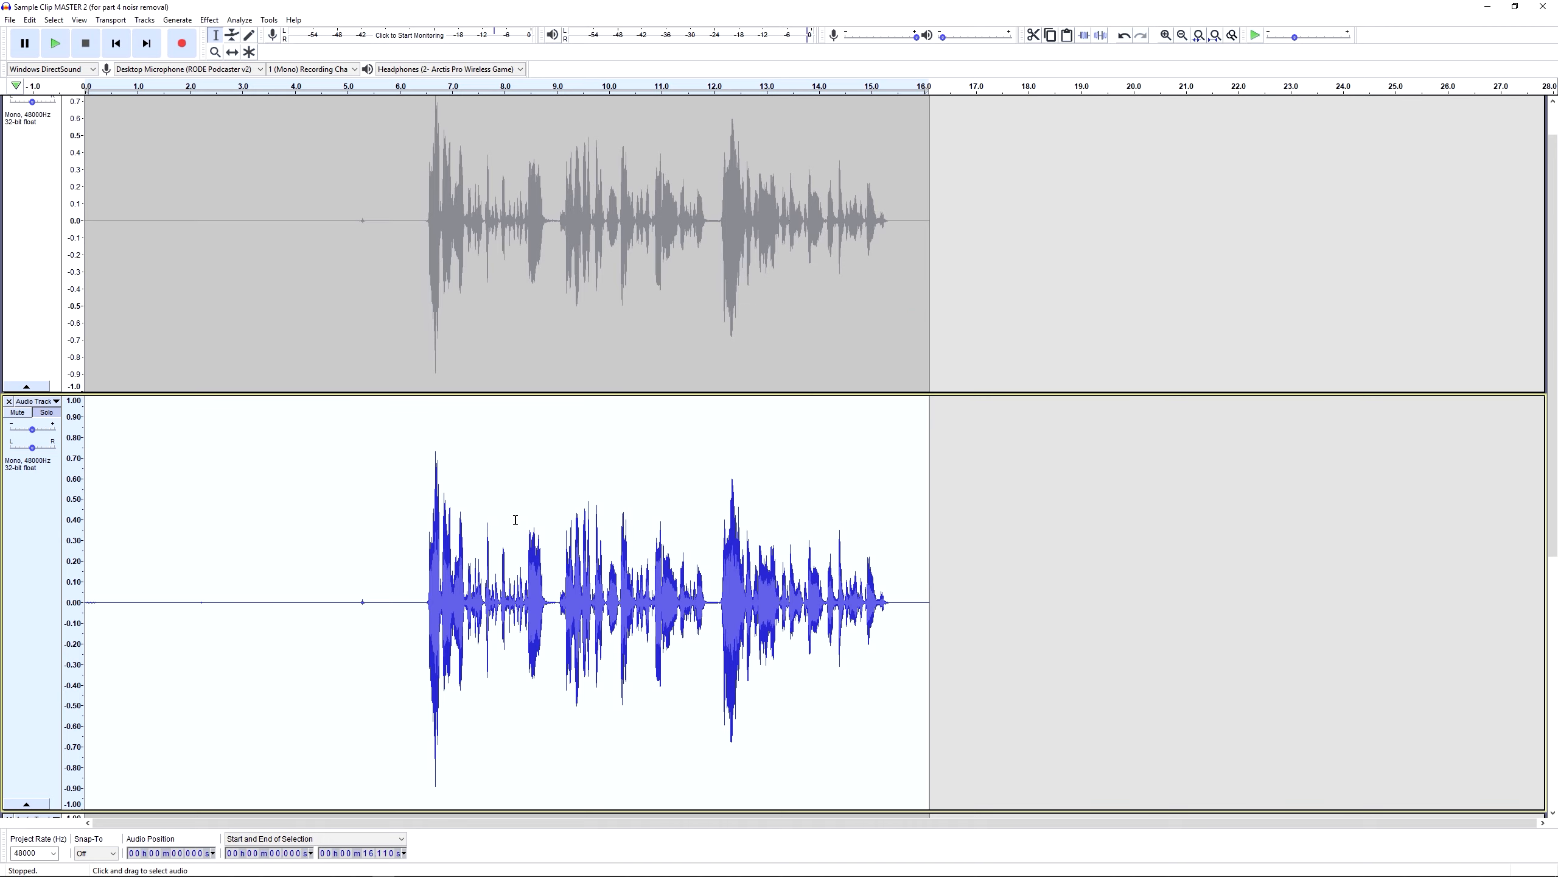
- Select the spoken section of the first track from about 6.4 to 15.7 s
click(243, 529)
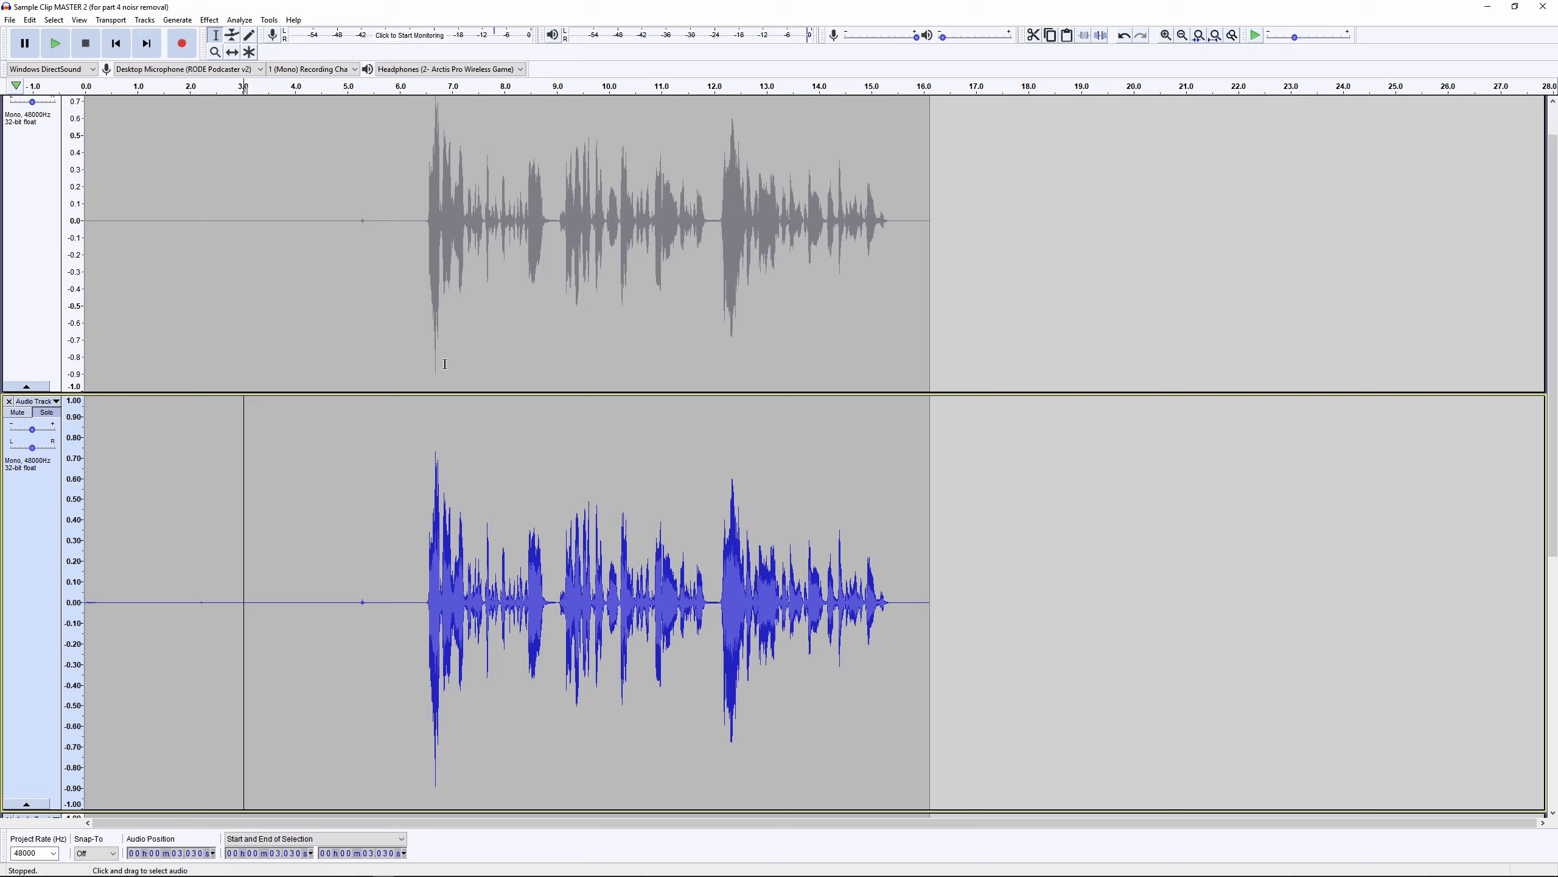
click(294, 202)
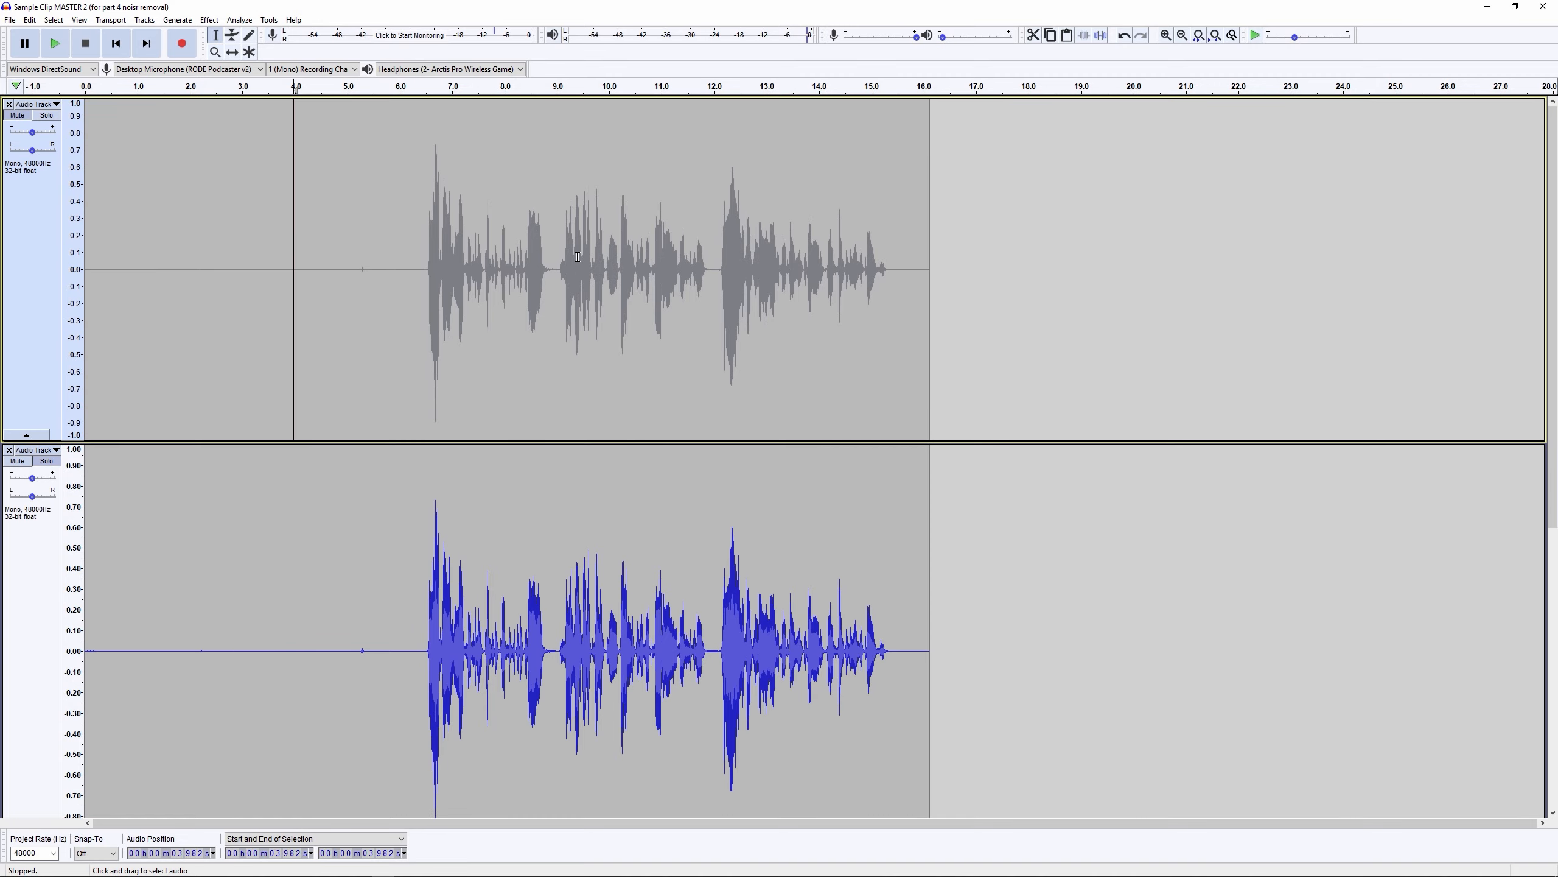
drag(420, 248, 906, 297)
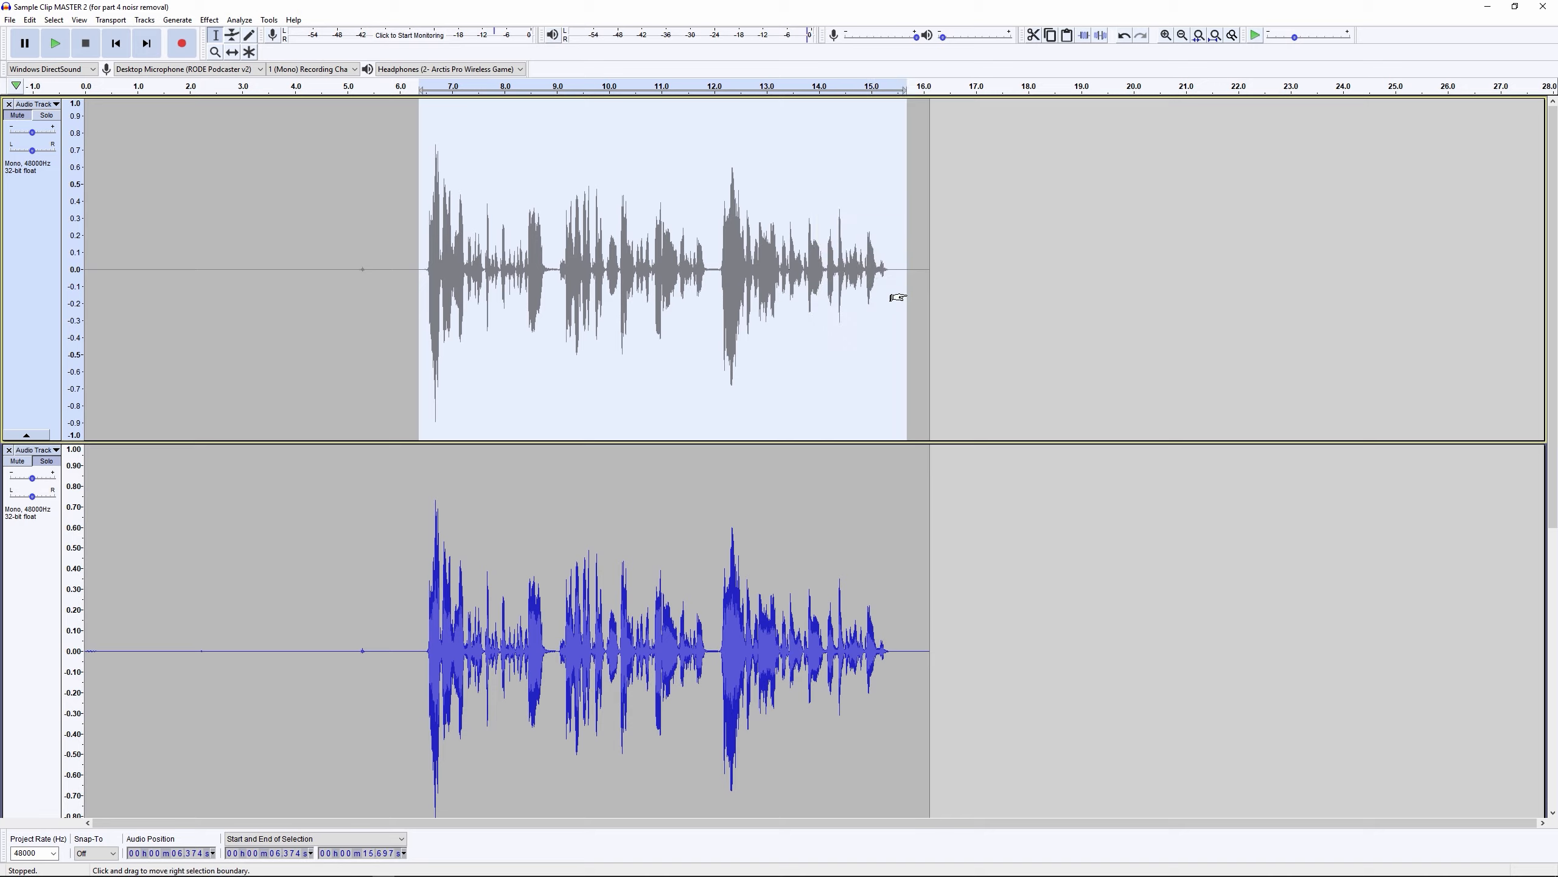